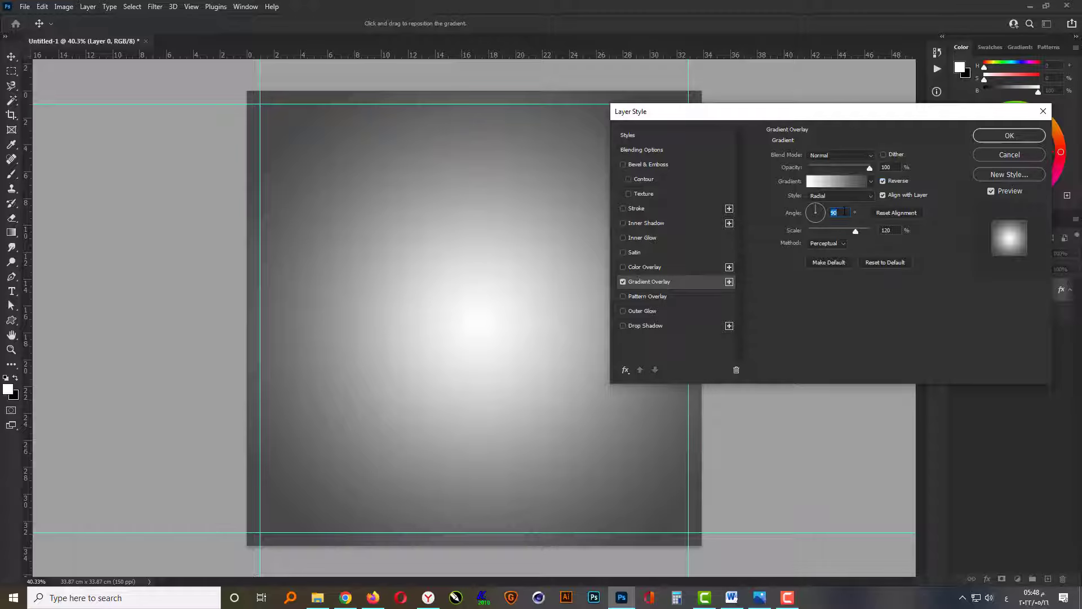
Set the gradient overlay's angle to 45° and recolour the gradient's dark stop to RGB 190, 190, 190.
text(45)
click(833, 181)
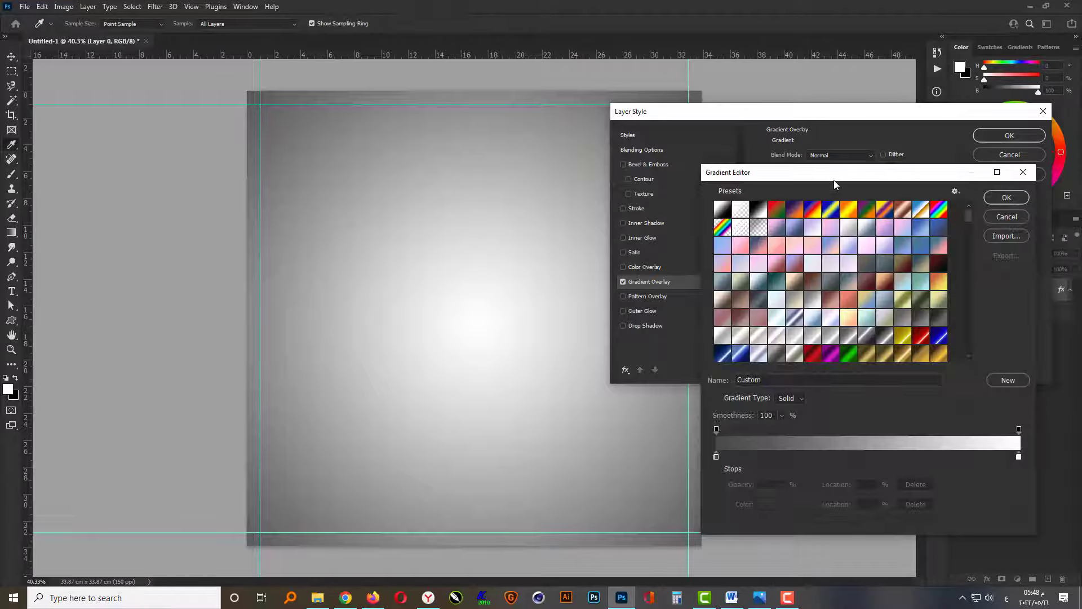
click(716, 456)
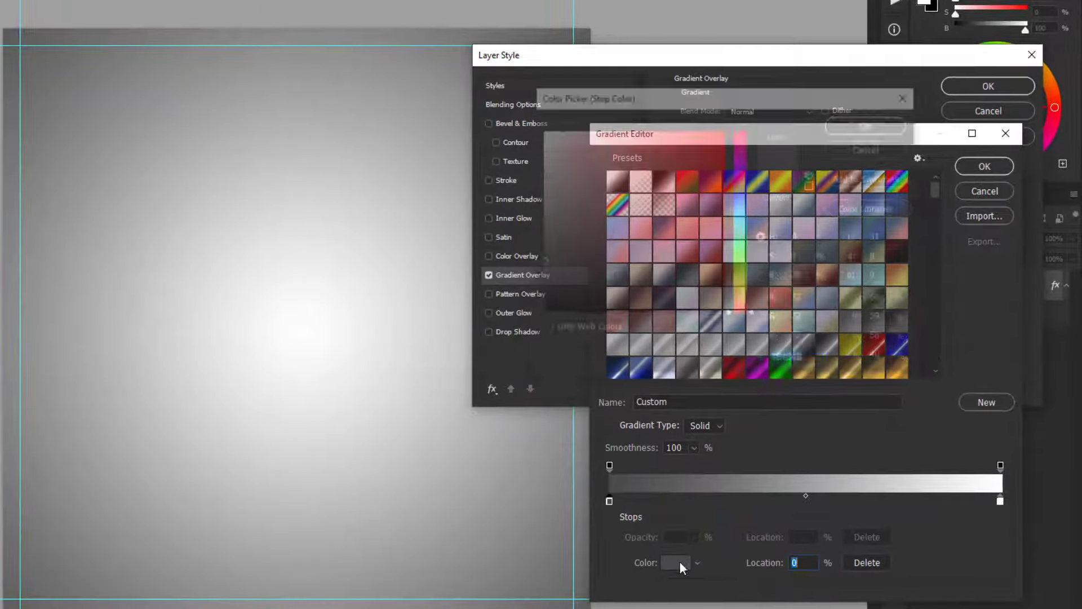
click(767, 504)
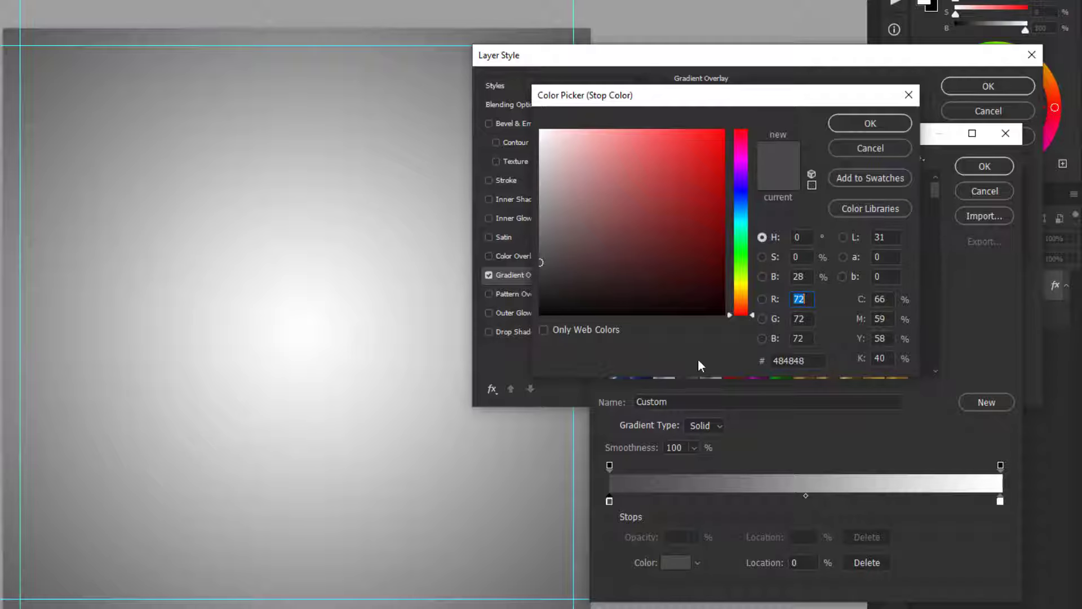
text(190)
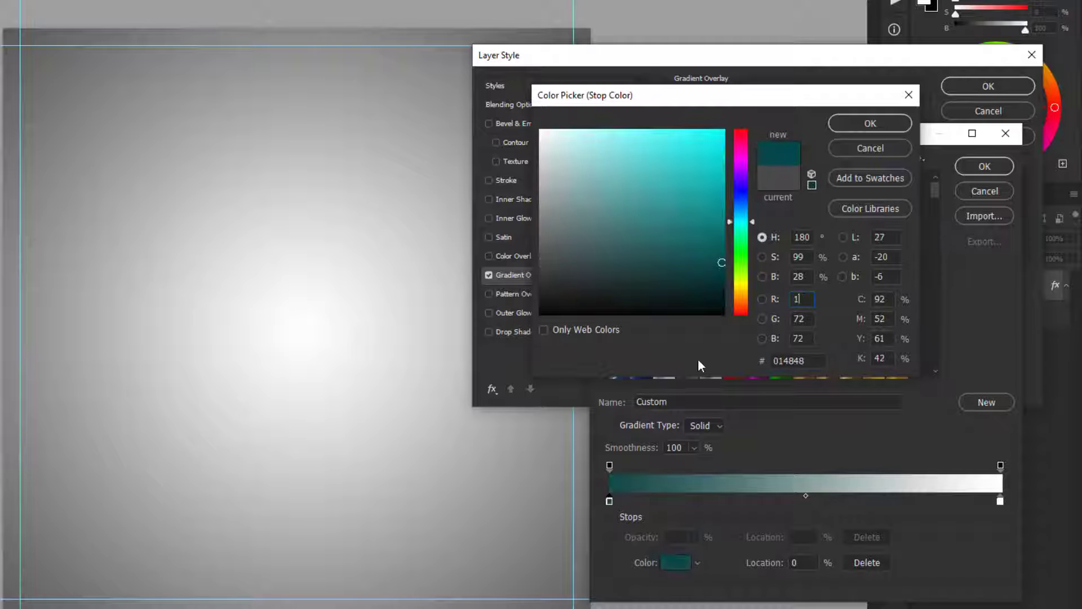
key(Tab)
text(190)
key(Tab)
text(190)
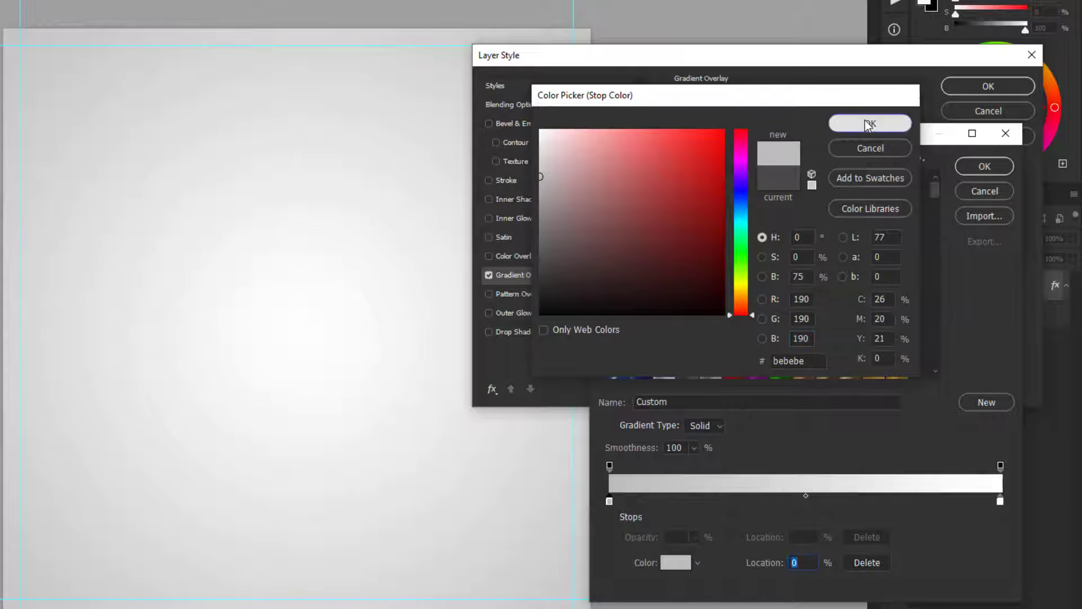
click(862, 121)
Keep the gradient's end stop white and apply the edited gradient overlay to the background layer.
click(1001, 501)
click(677, 567)
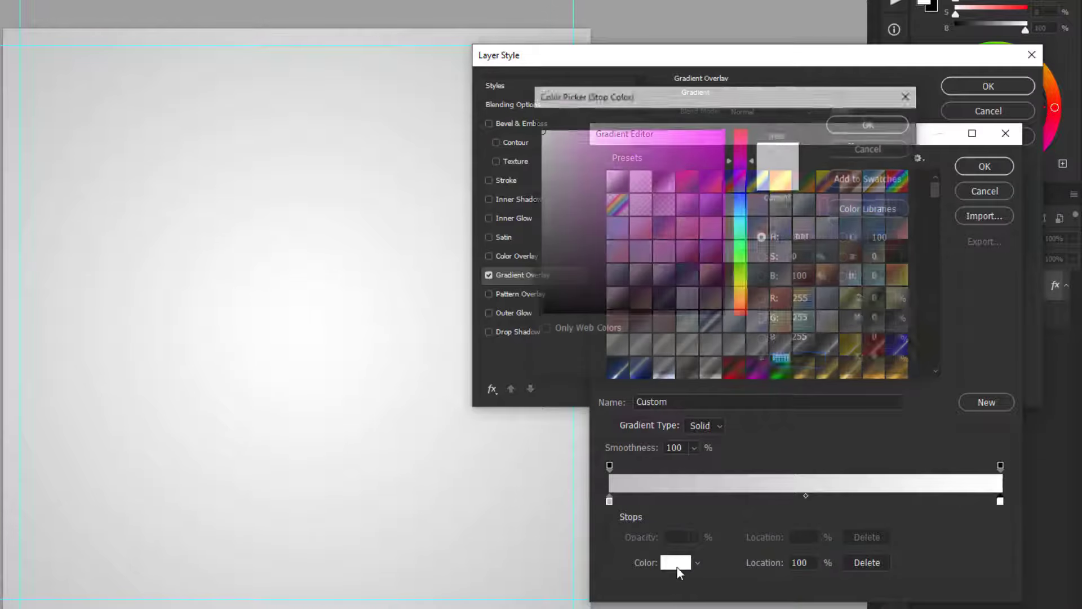
click(870, 124)
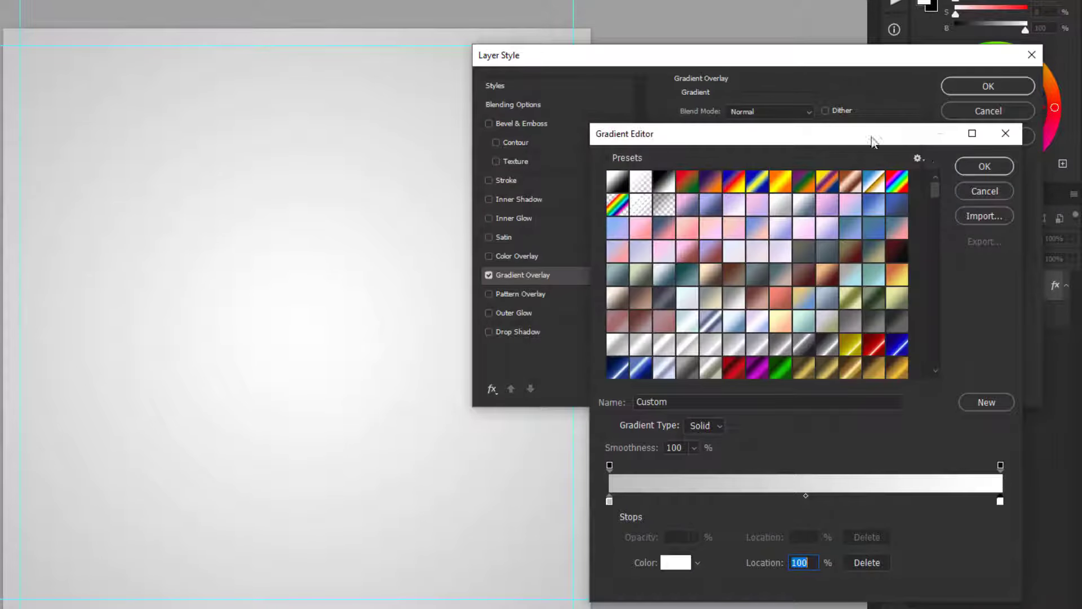
click(971, 168)
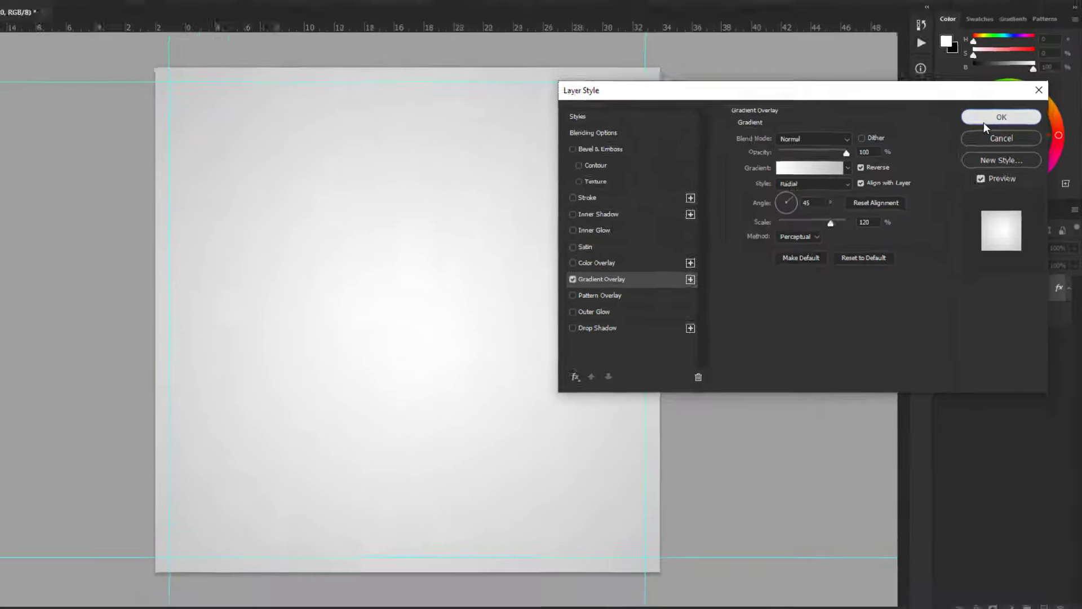
click(988, 86)
Add a new layer and stamp white cloudy texture across the canvas with the 2429 px grunge brush.
click(1046, 579)
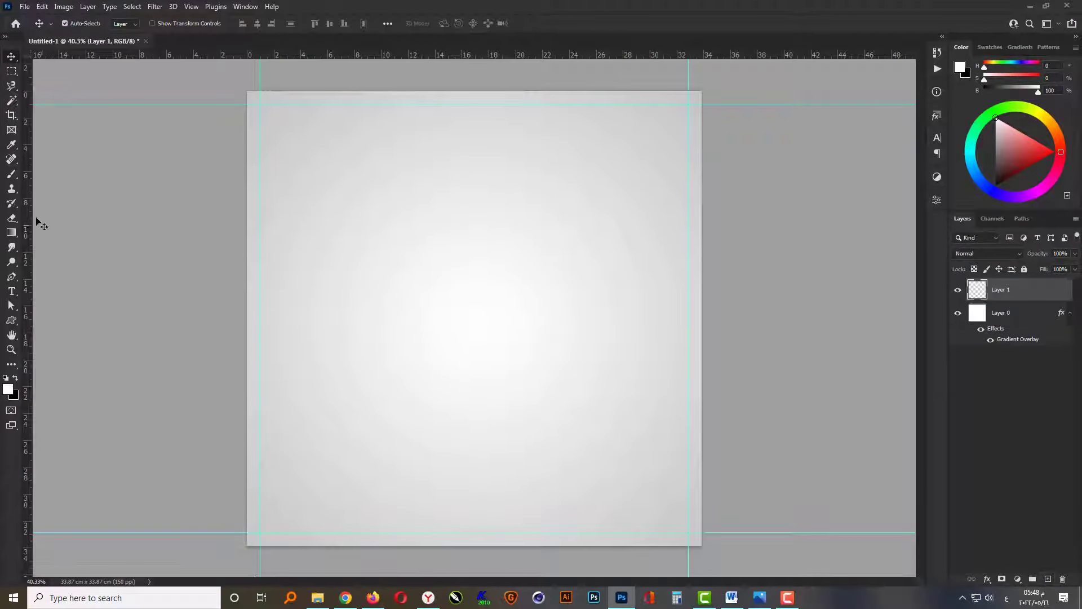
click(10, 175)
right_click(503, 282)
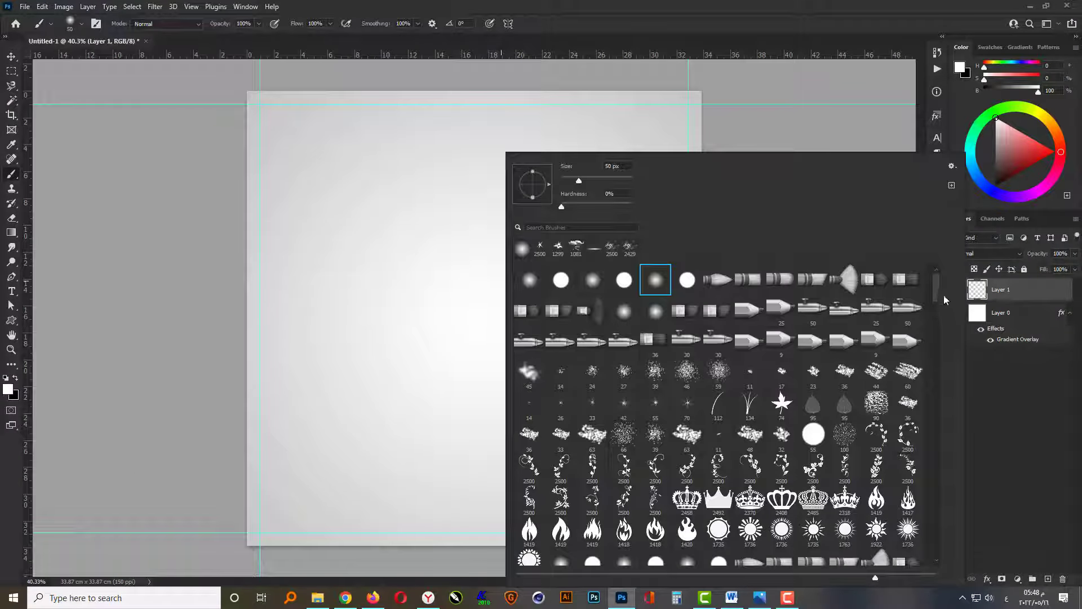
drag(936, 292, 944, 547)
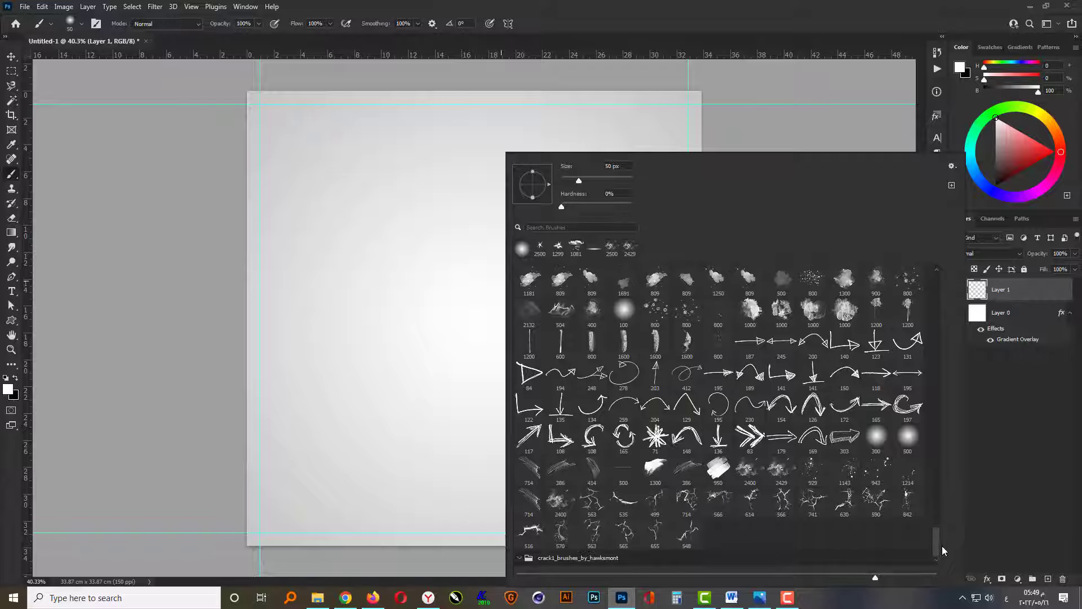
click(750, 470)
click(745, 472)
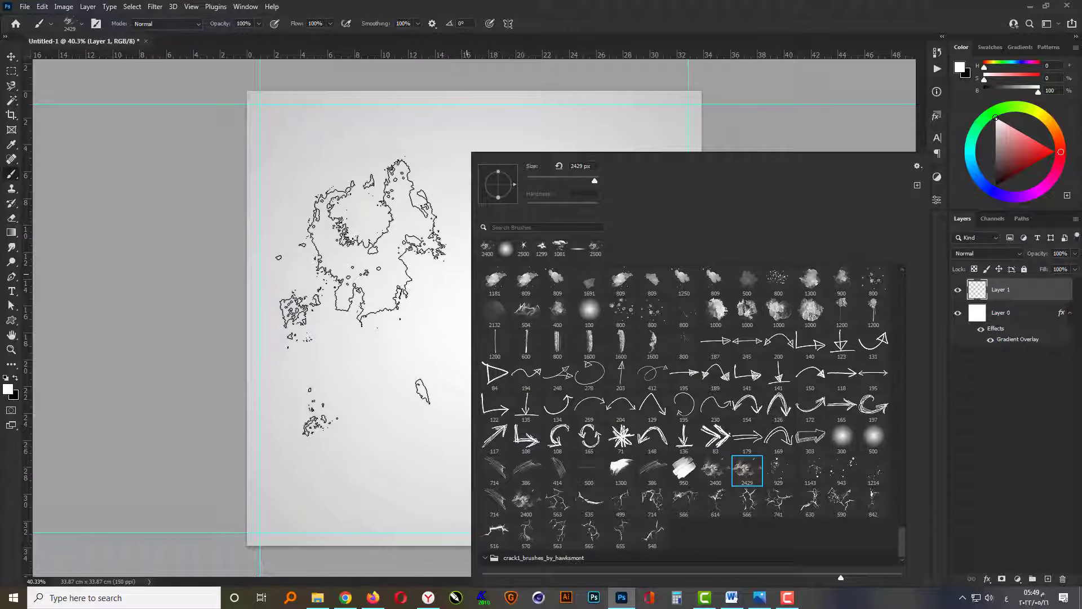
click(373, 244)
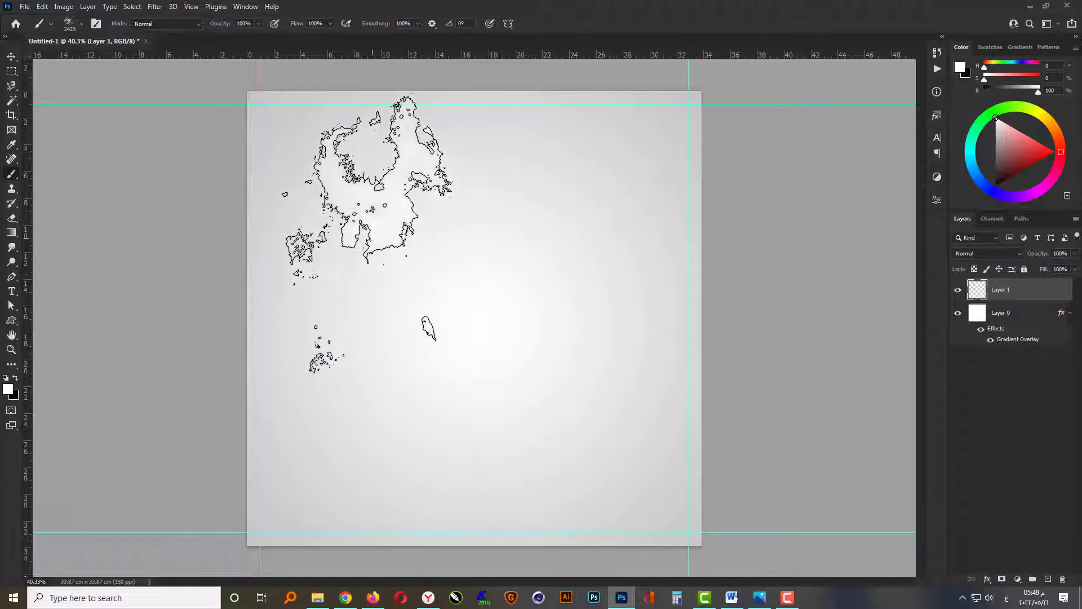
click(496, 253)
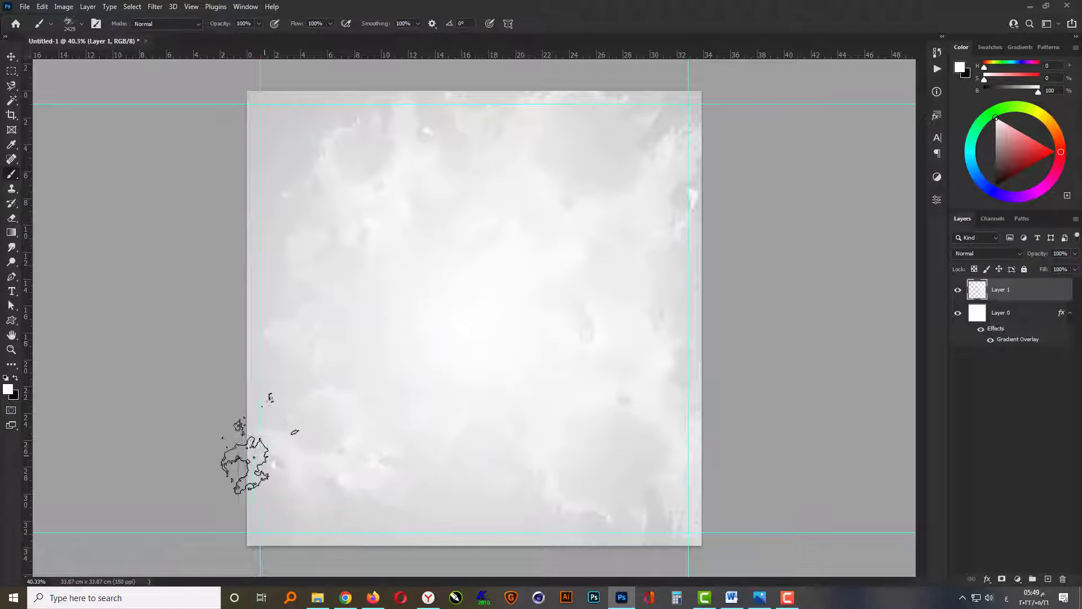
click(285, 149)
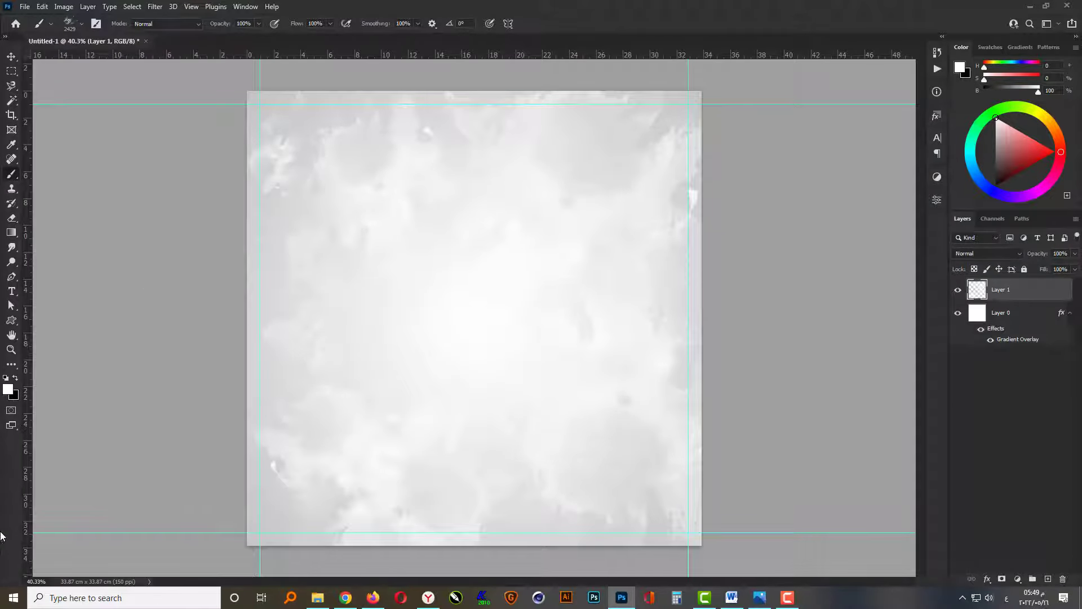
Scale the cloudy texture layer up to about 112.5% around its centre so it extends past the canvas edges.
click(10, 58)
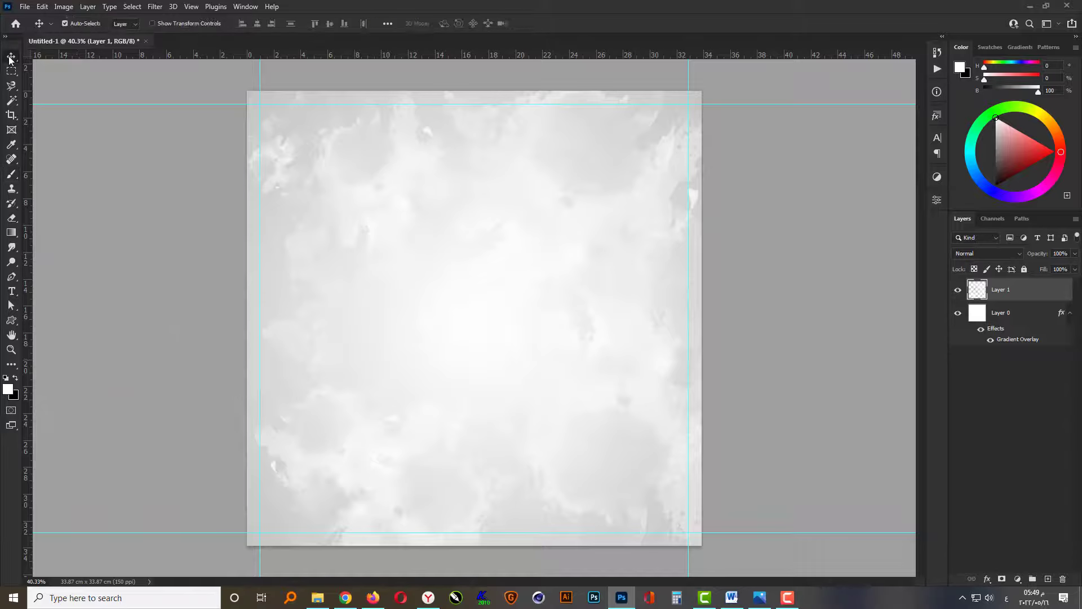
key(ctrl+t)
scroll(488, 282, down, 1)
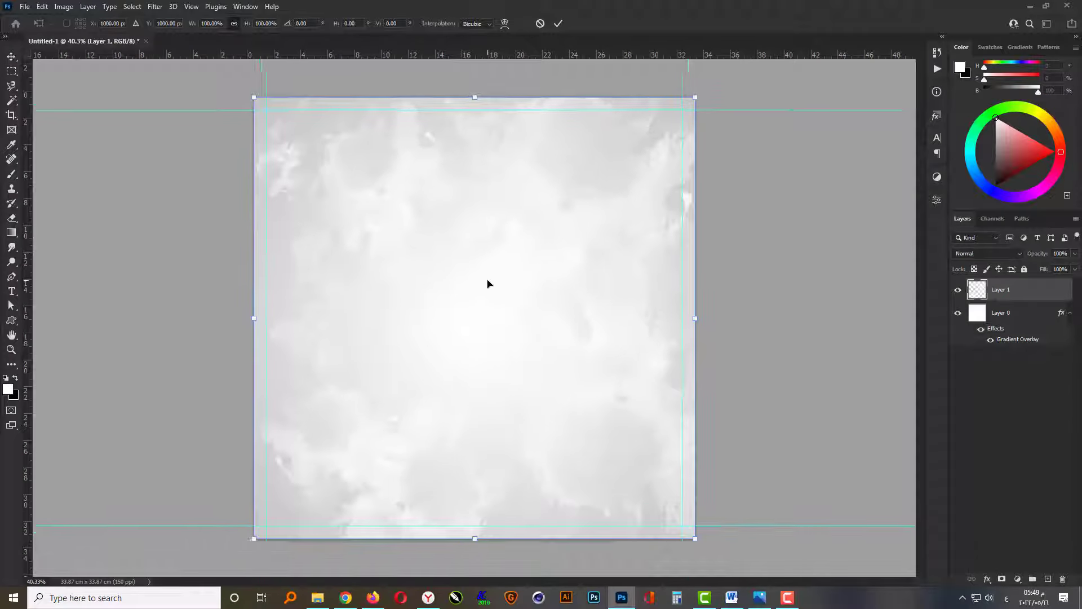
drag(681, 525, 713, 548)
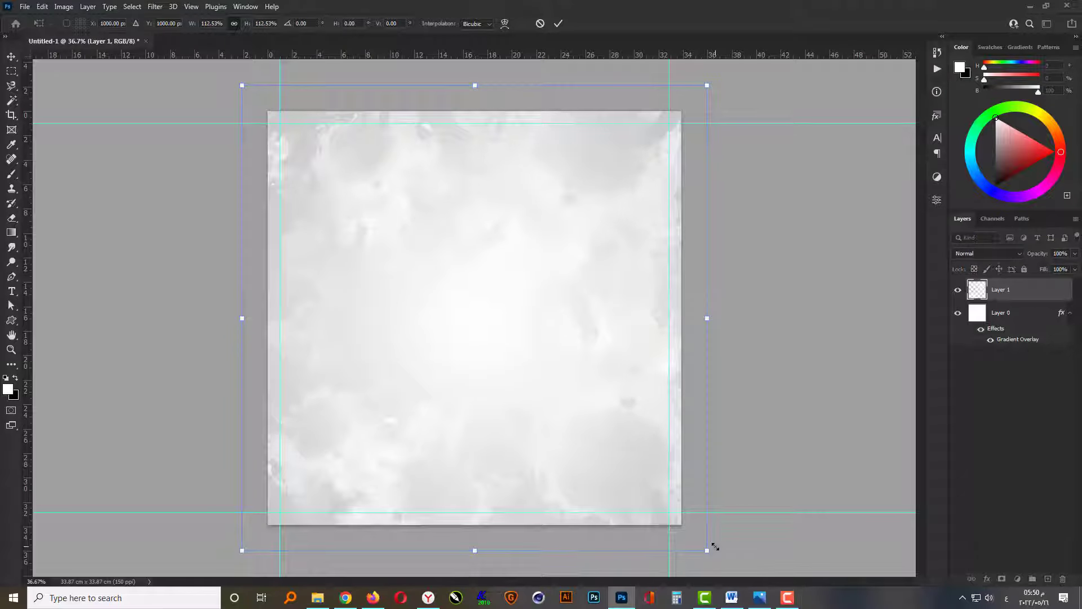
key(Return)
scroll(592, 407, up, 1)
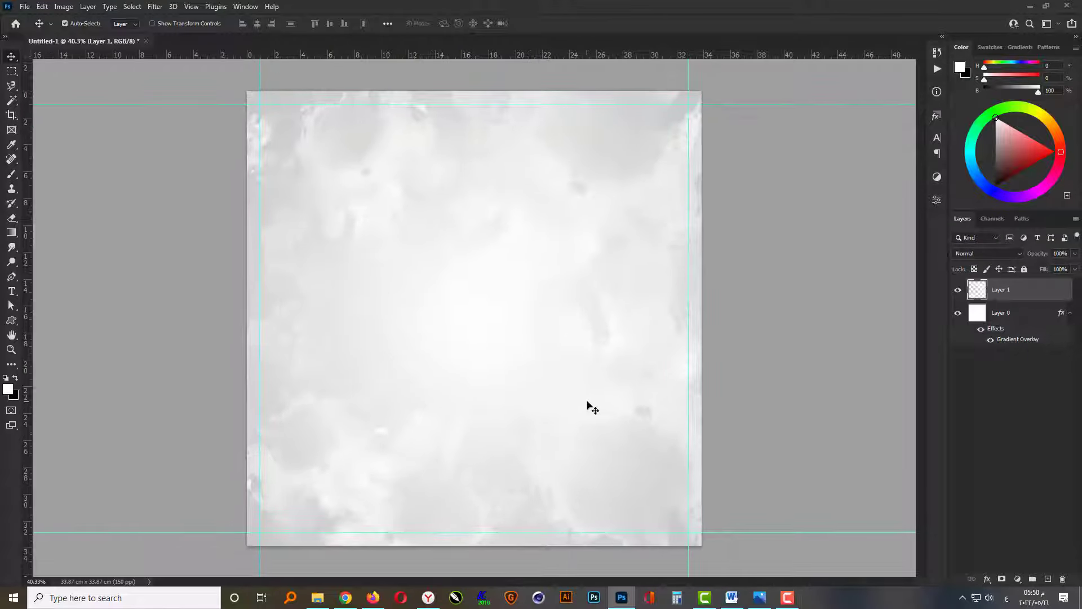
Group the texture layer with the gradient background layer and lock the group.
shift+click(1018, 316)
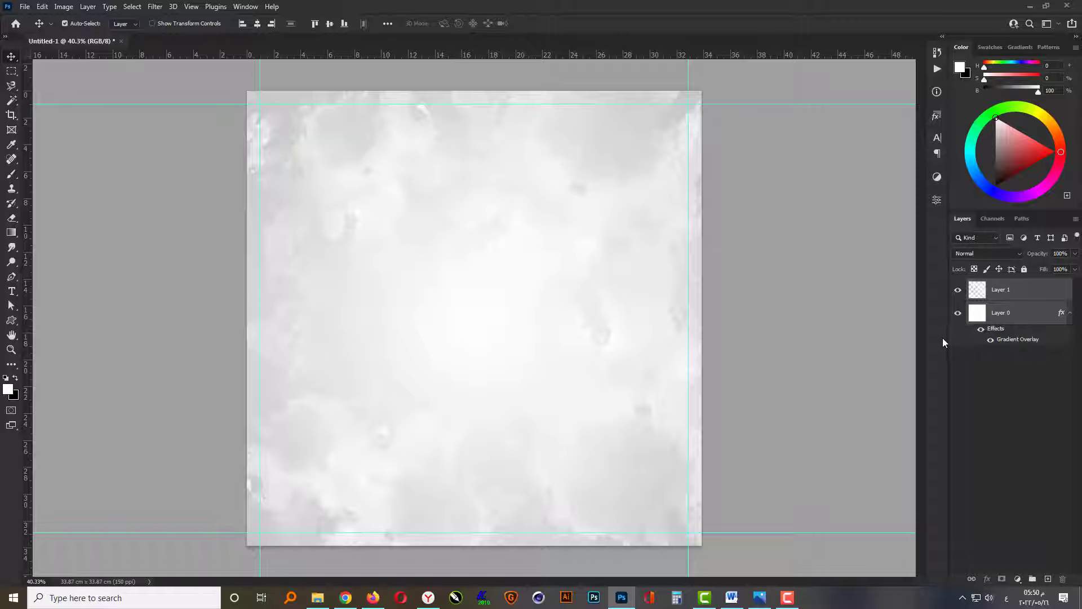
key(ctrl+g)
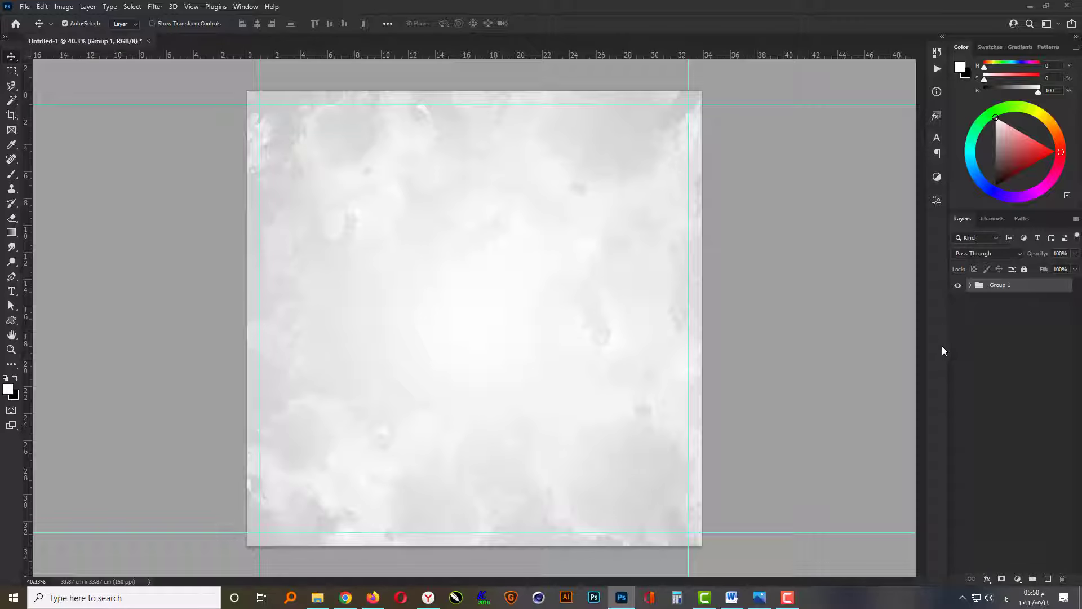
click(1025, 269)
Place the road image from the File Explorer folder into the document, filling the canvas.
click(318, 597)
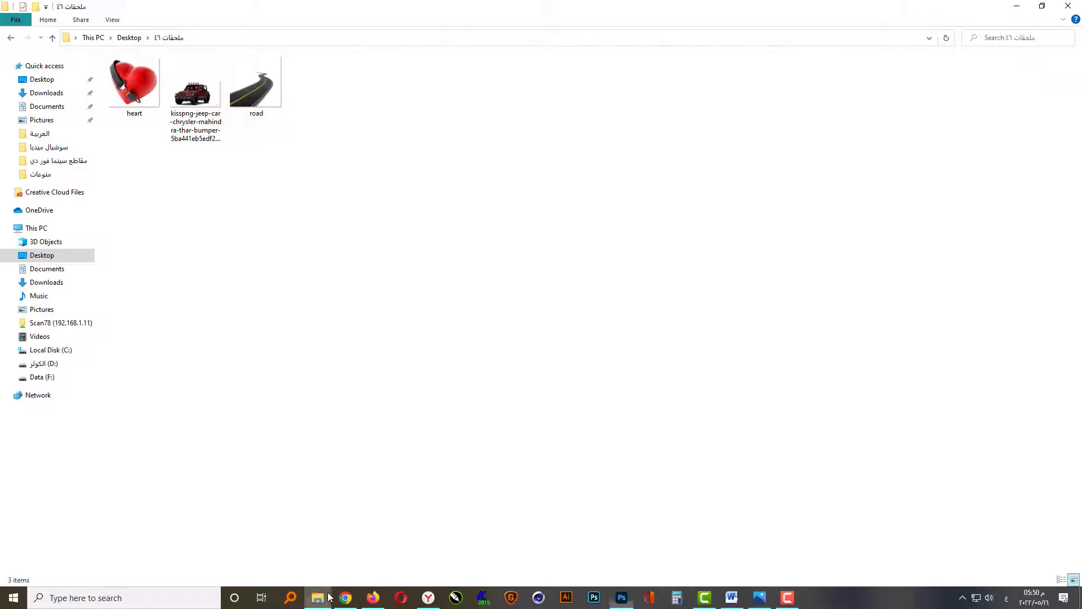
drag(255, 84, 553, 438)
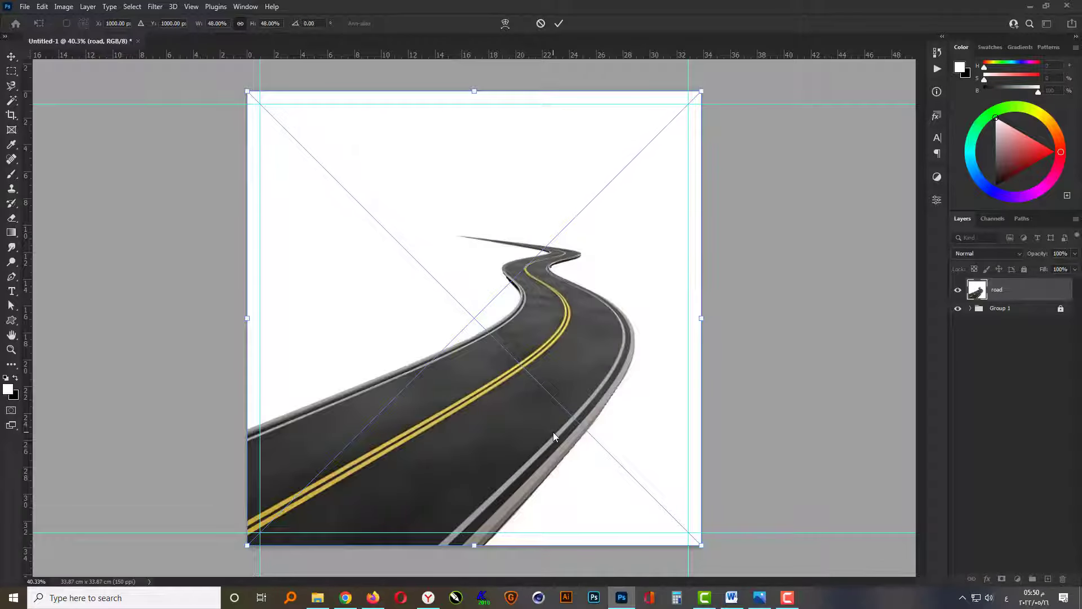
key(Return)
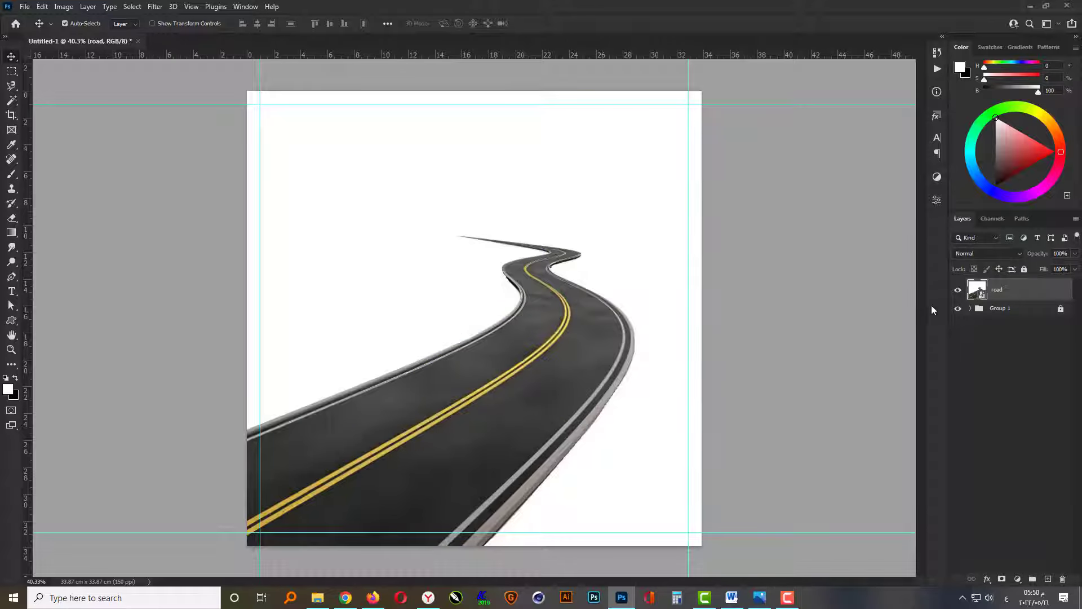
Select the road image's white background, invert the selection and add a layer mask that isolates the road.
click(11, 100)
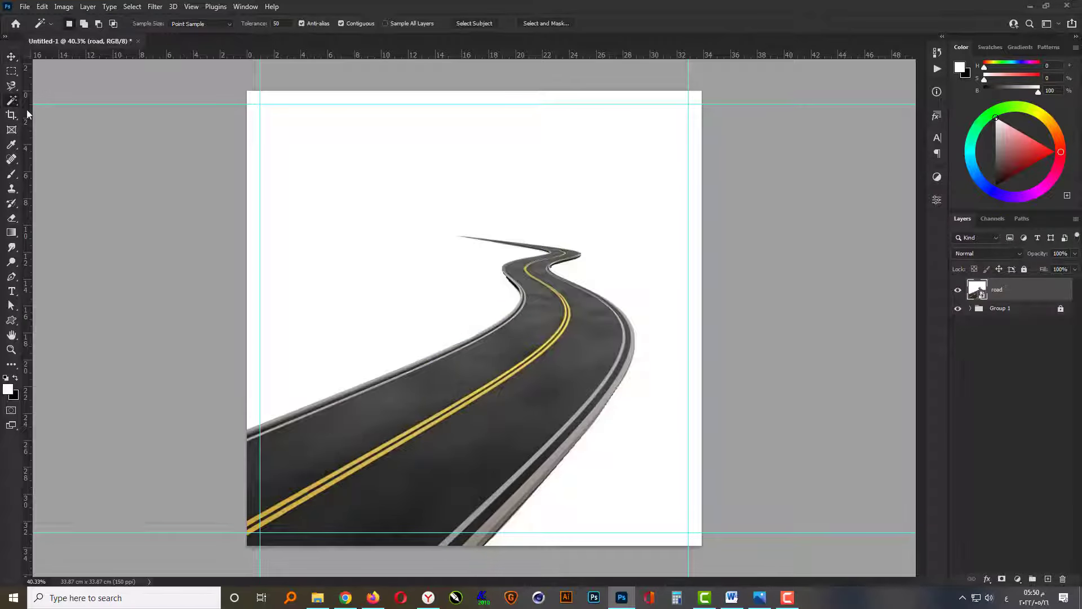
click(308, 295)
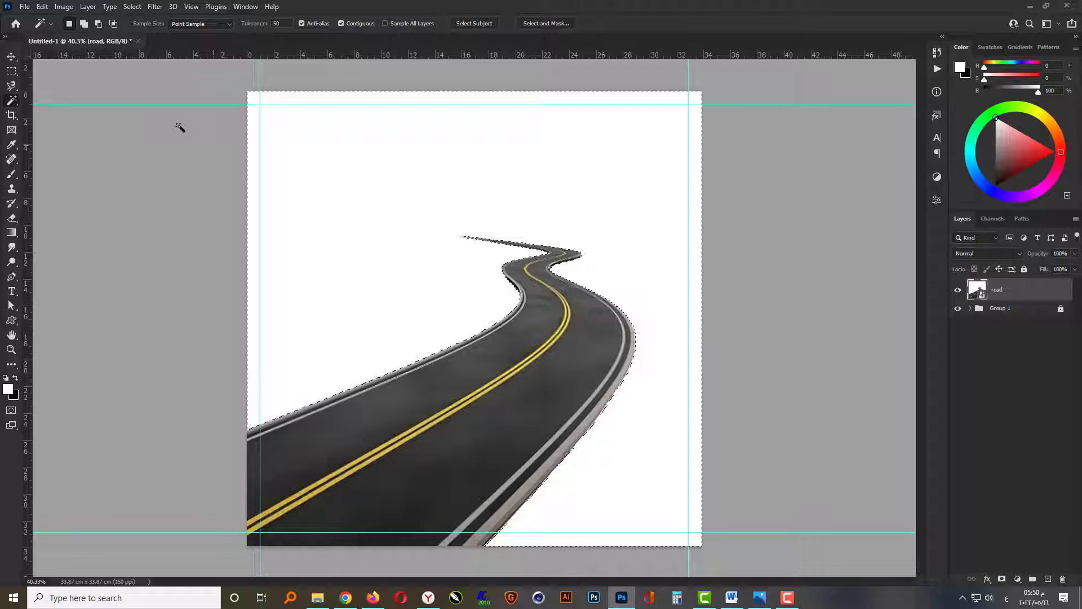
click(11, 71)
right_click(541, 314)
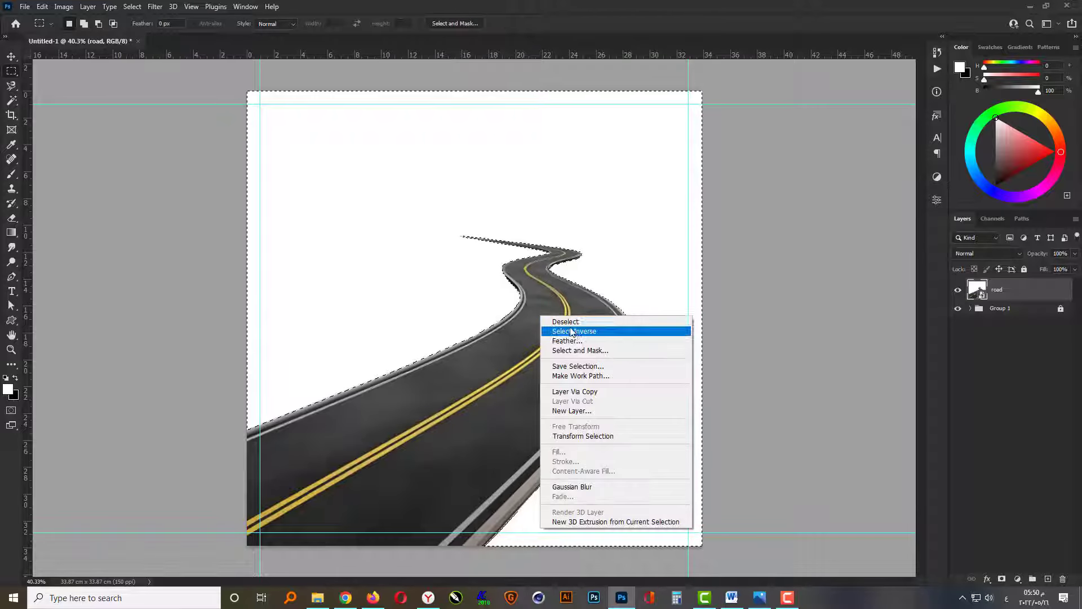
click(573, 330)
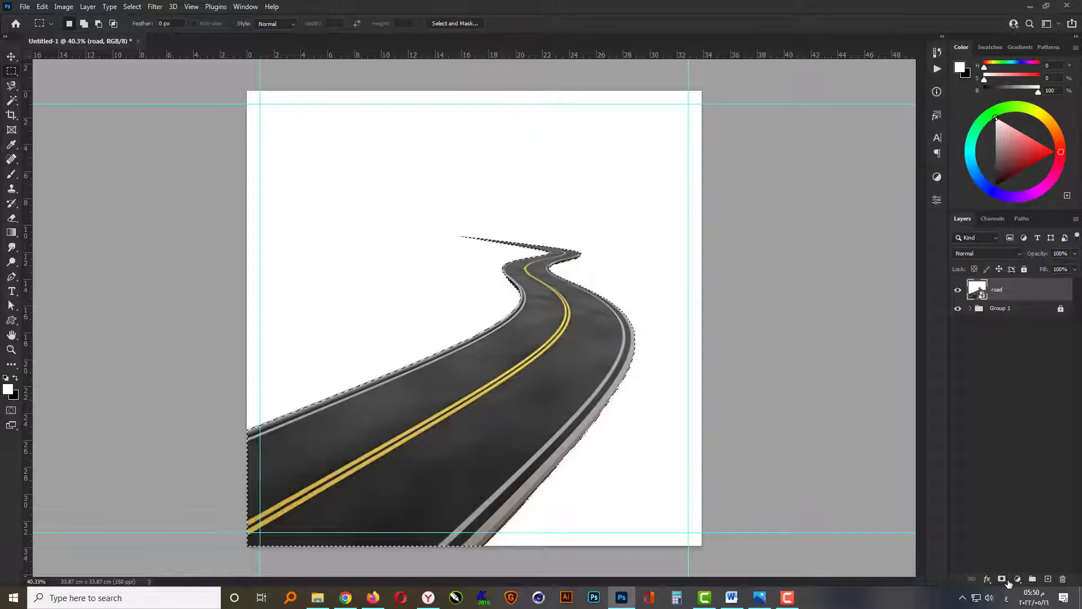
click(1002, 579)
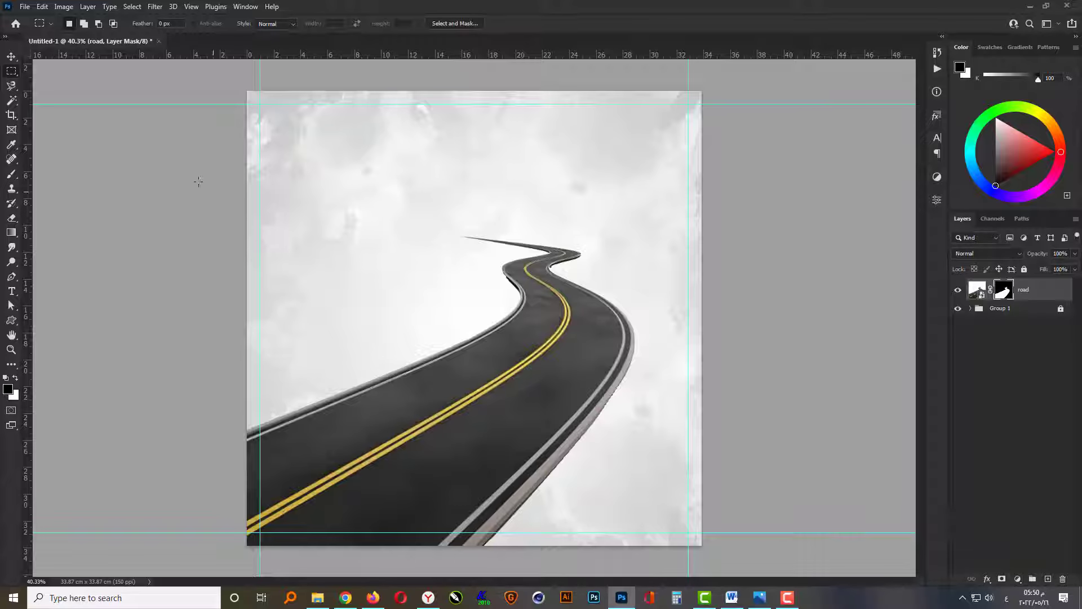
Transform the road to about 90% width and 58% height, positioned around the middle of the canvas.
click(12, 57)
key(ctrl+t)
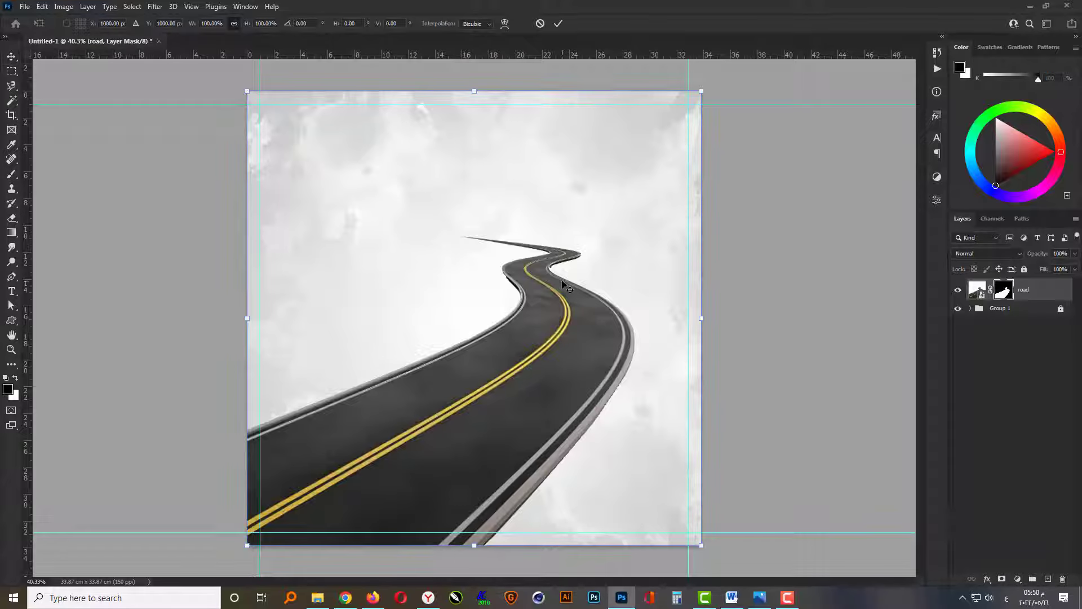
drag(700, 96, 660, 147)
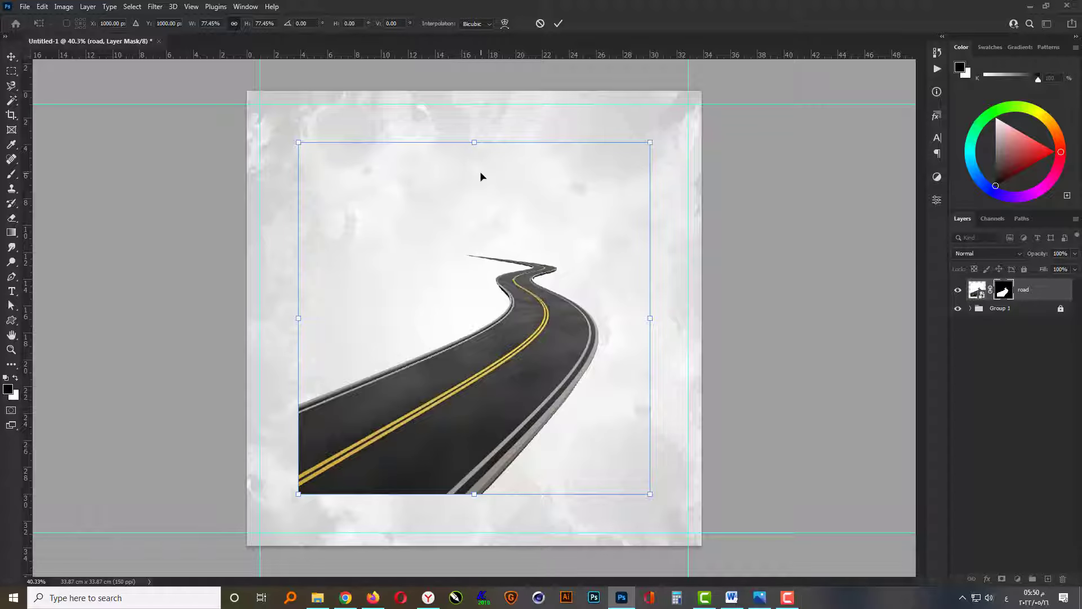
drag(473, 144, 474, 268)
drag(488, 361, 490, 299)
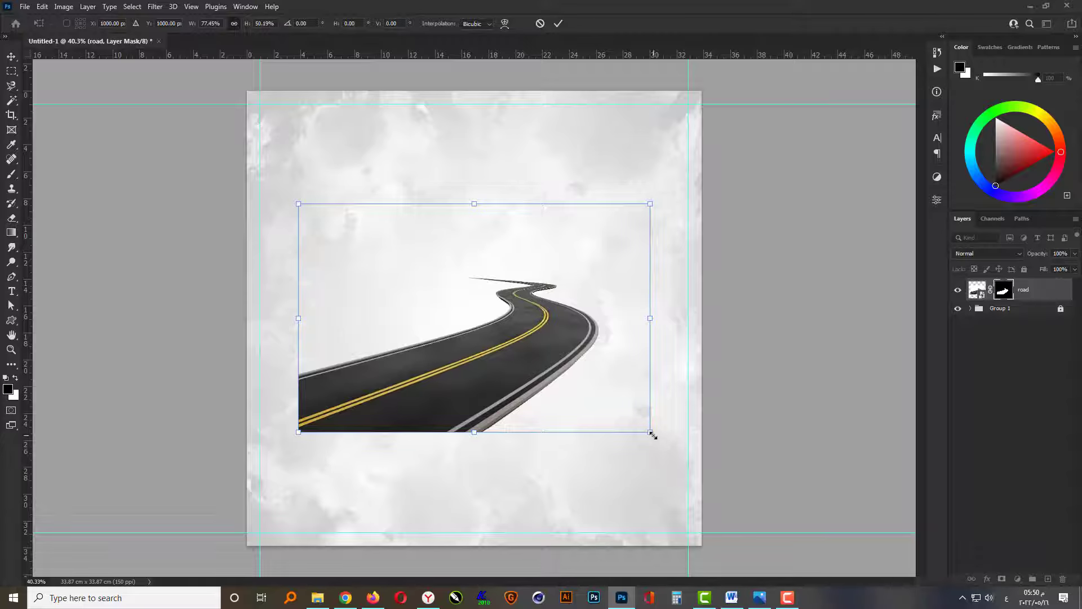
drag(652, 434, 686, 443)
drag(542, 357, 550, 368)
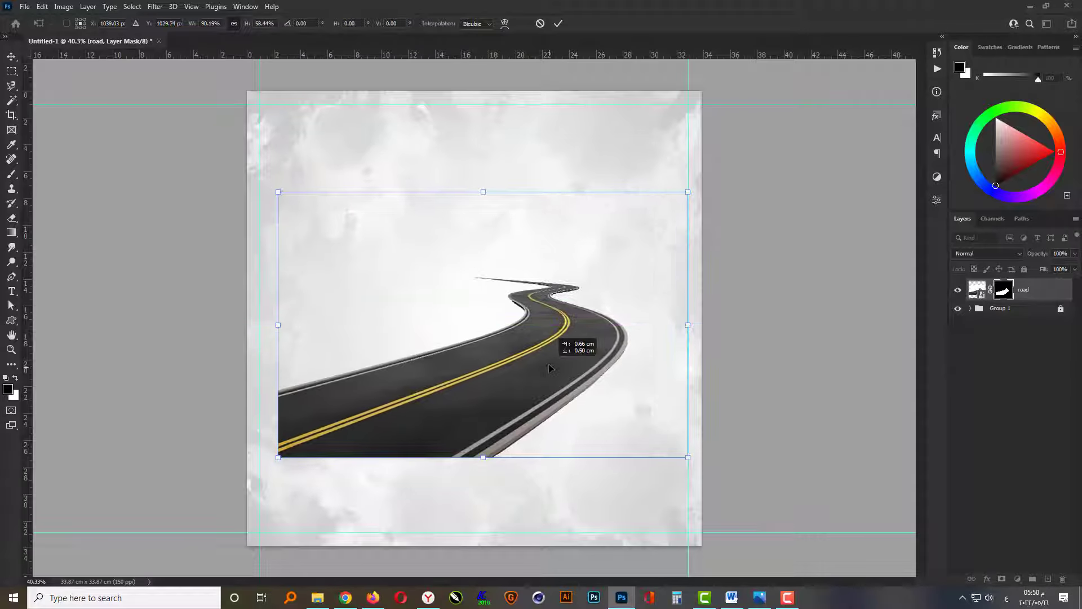
key(Return)
Place the red jeep image from the File Explorer folder over the road and open its smart object contents.
click(317, 597)
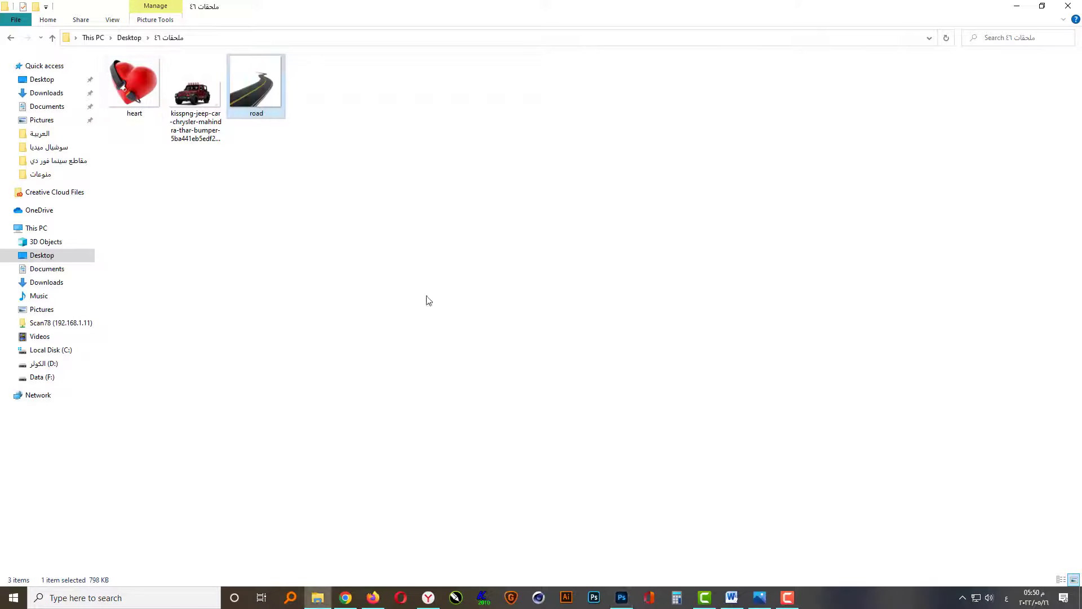
drag(194, 93, 513, 414)
key(Return)
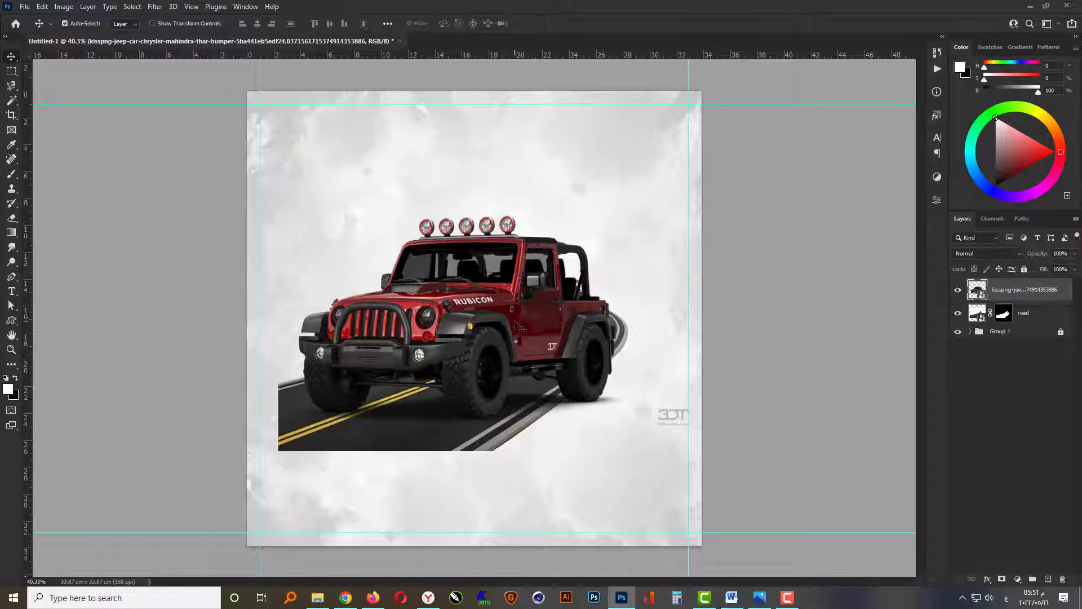
double_click(981, 297)
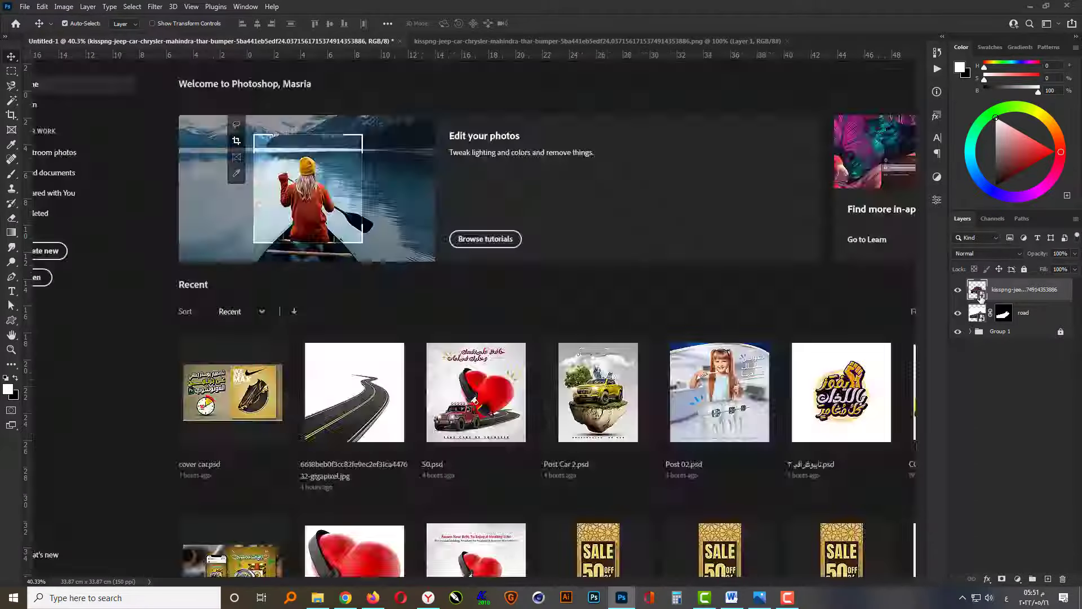
Erase the watermark in the lower-right corner of the jeep image, then save and close the smart object contents.
click(11, 74)
drag(776, 393, 673, 490)
key(Delete)
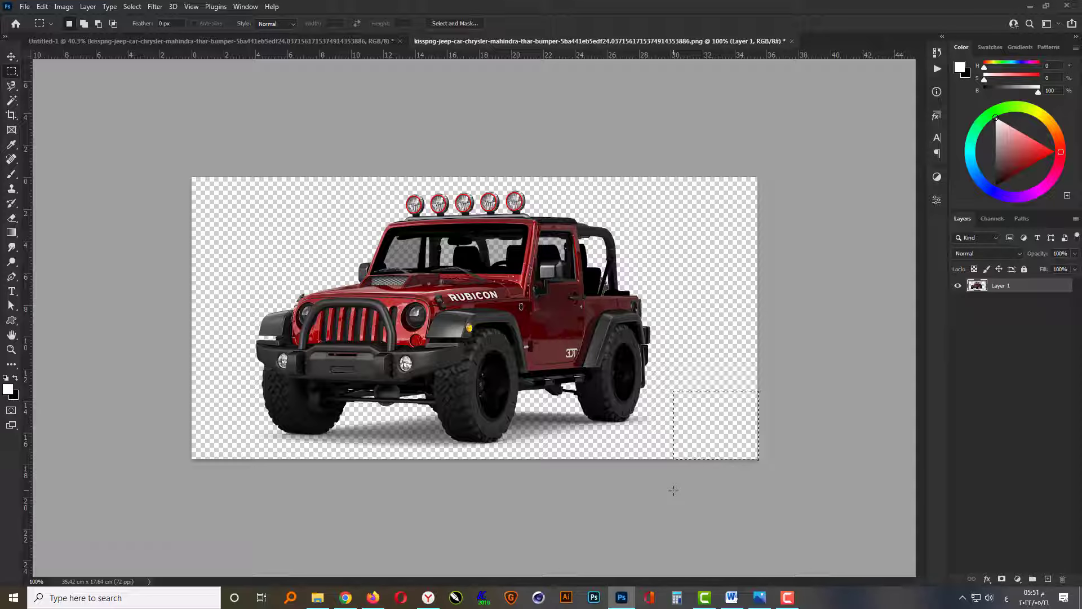
key(ctrl+s)
click(788, 42)
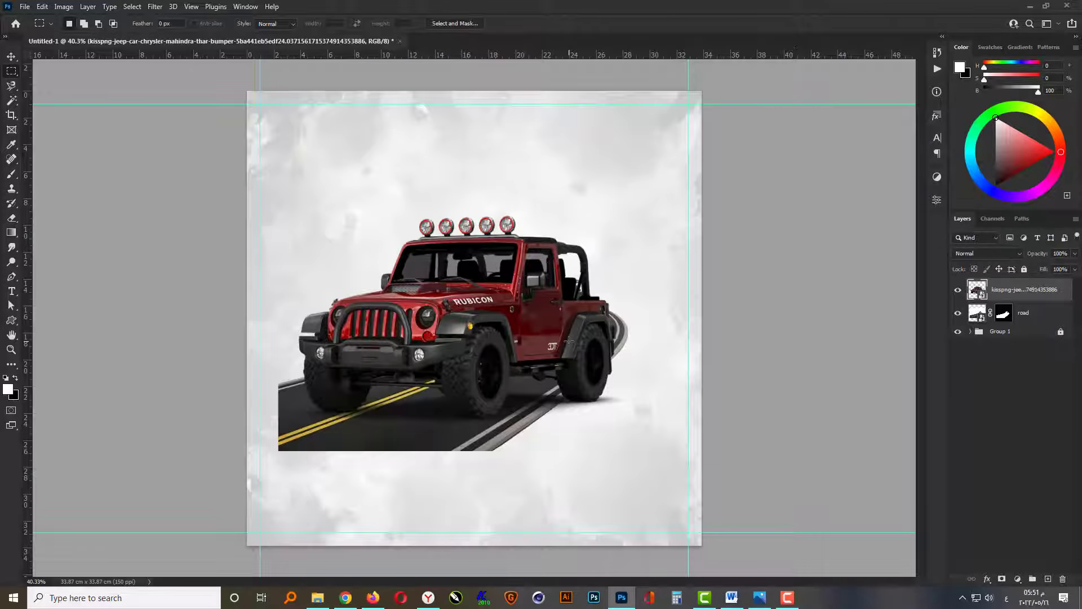
Scale the jeep down and move it to the lower-left part of the canvas, over the near end of the road.
key(v)
key(ctrl+t)
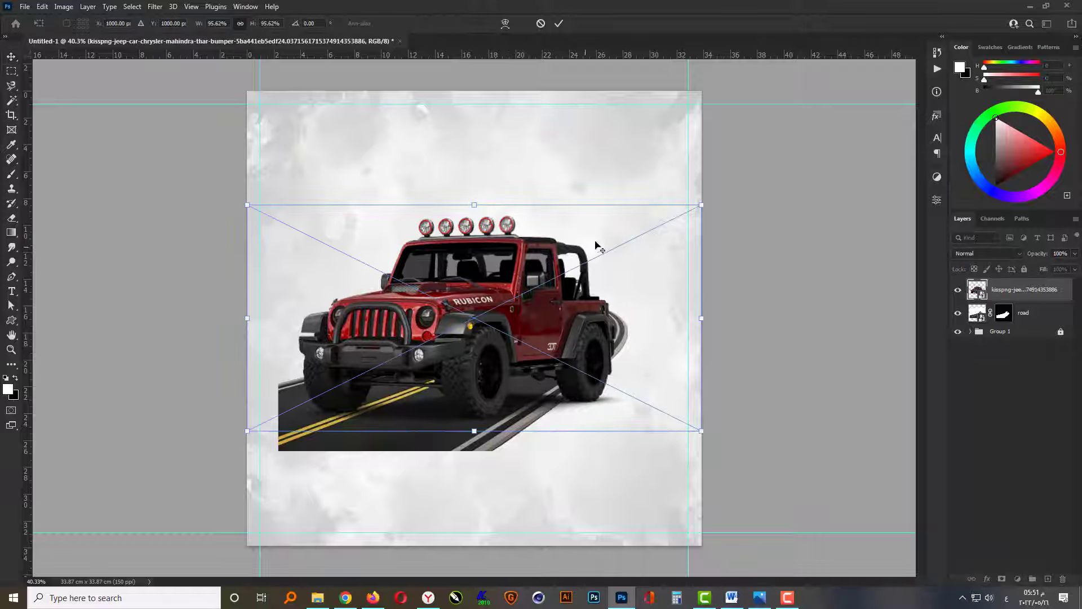
drag(698, 206, 627, 239)
drag(558, 299, 484, 385)
key(Return)
Flatten, shift and skew the road so its near end sits under the jeep and its far end winds toward the canvas's right side.
ctrl+click(568, 340)
key(ctrl+t)
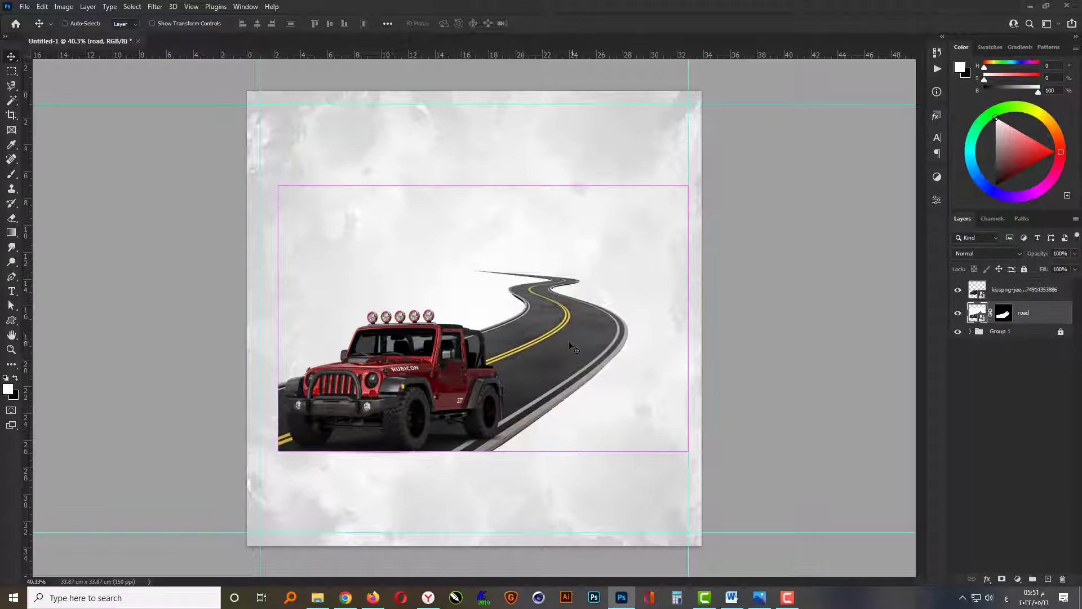
drag(483, 185, 516, 279)
drag(579, 383, 593, 376)
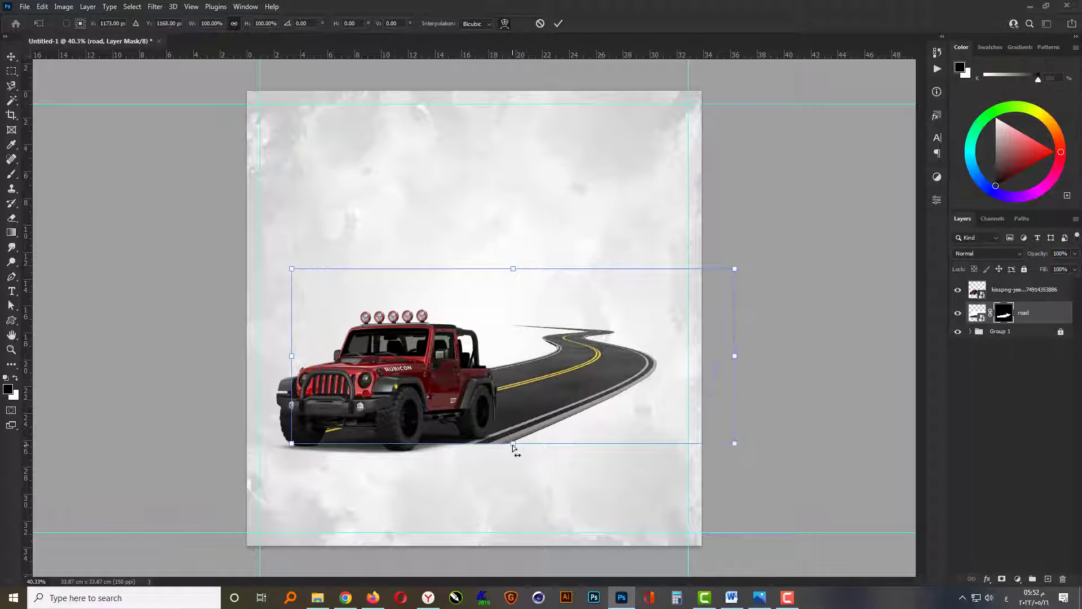
drag(510, 446, 489, 443)
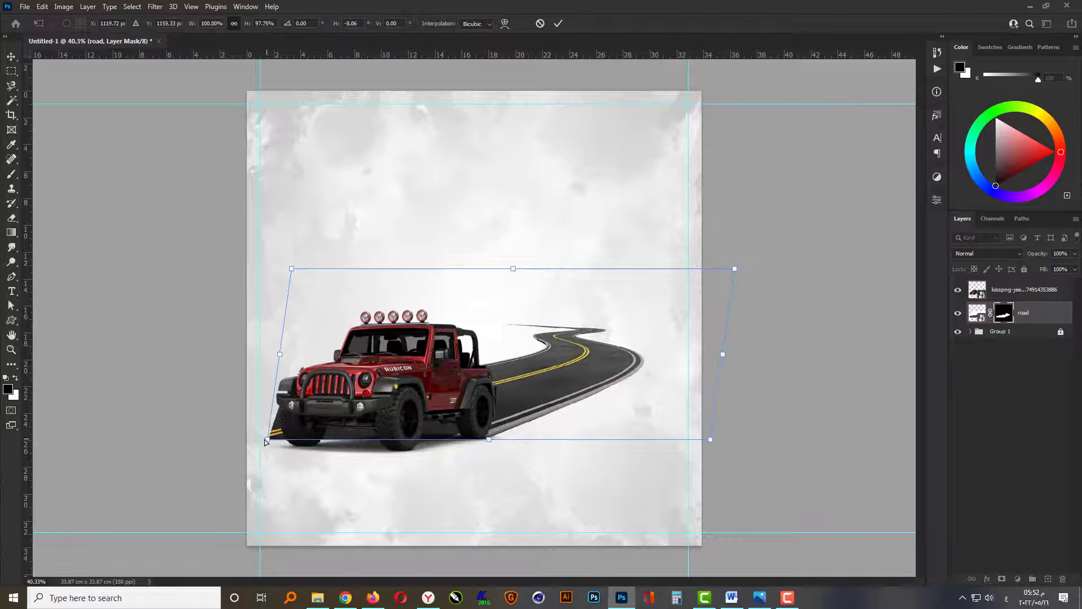
drag(267, 441, 289, 439)
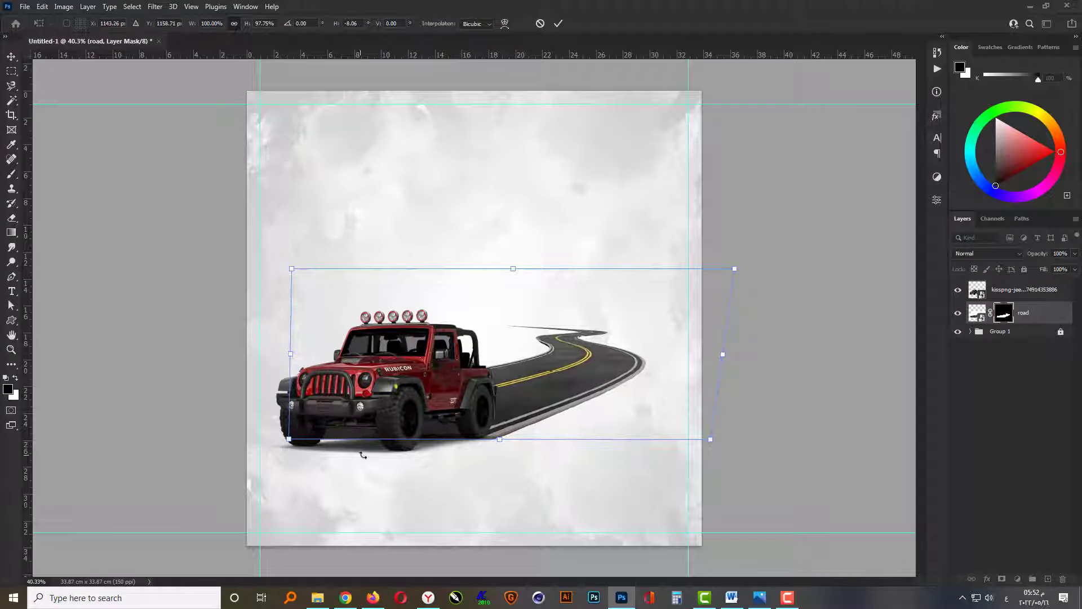
drag(483, 443, 489, 441)
drag(281, 438, 283, 443)
key(Return)
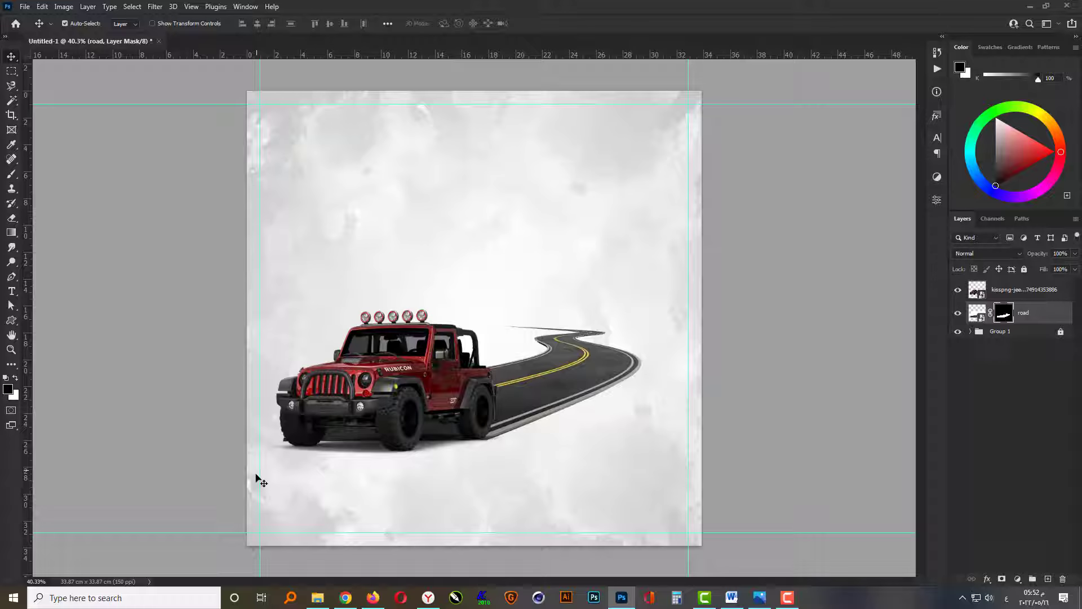
Enlarge the jeep slightly from its 66.69% scale, keeping it at the near end of the road.
click(366, 423)
key(ctrl+t)
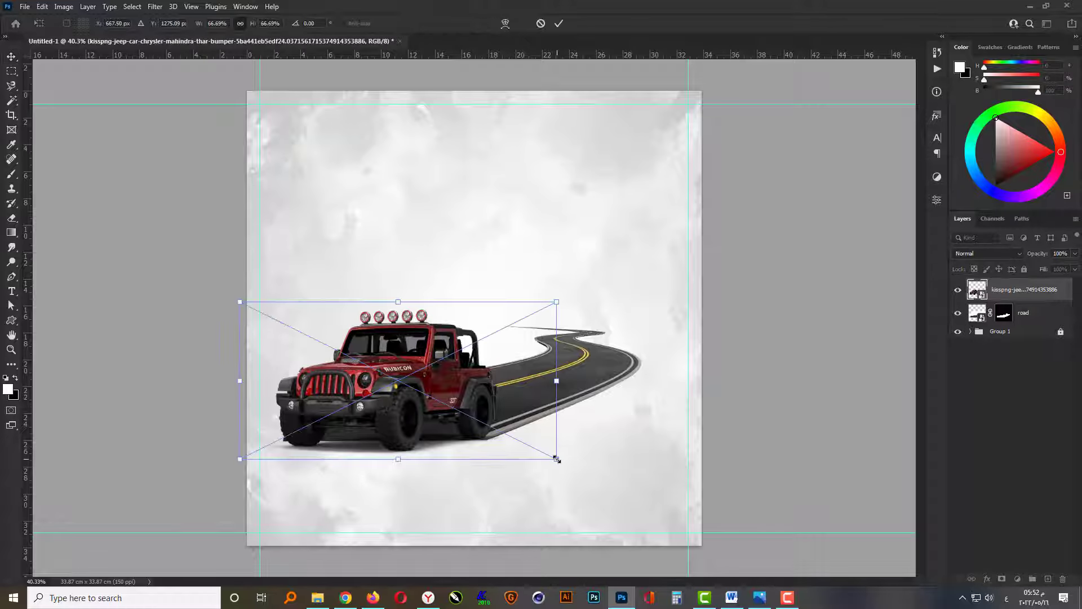
drag(557, 459, 560, 454)
key(Return)
Compress the road to about 94% height and skew its far end to the right by about 6.7 degrees.
click(589, 364)
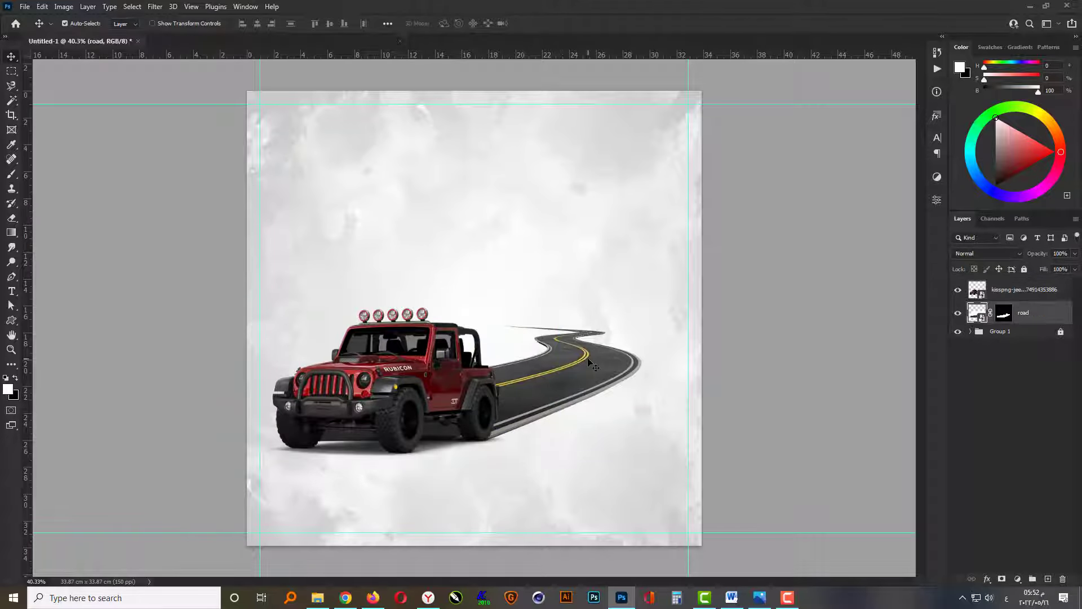
key(ctrl+t)
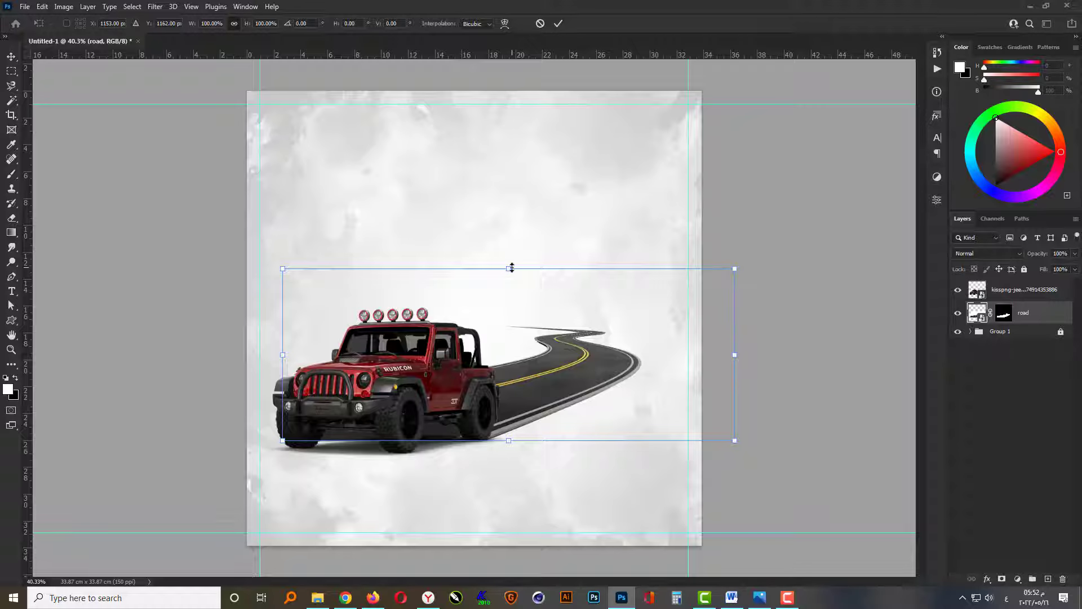
drag(511, 267, 530, 280)
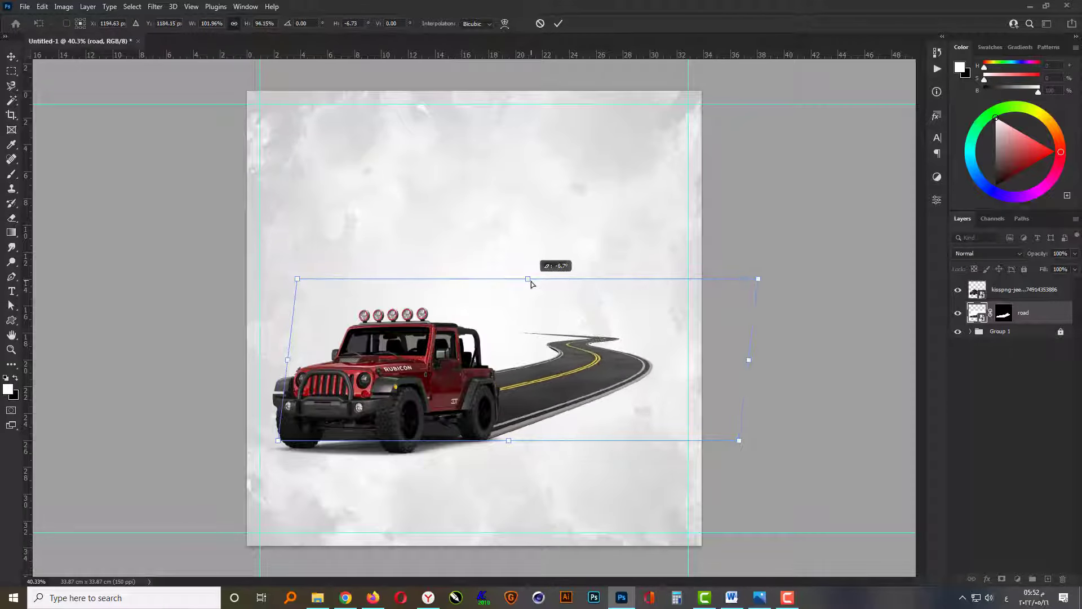
key(Return)
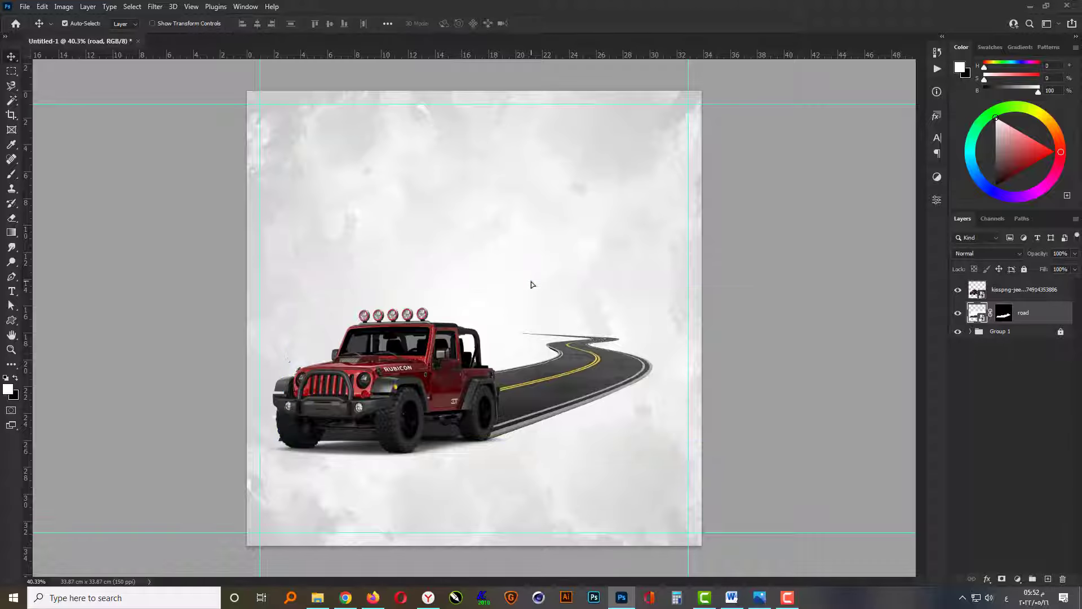
Place the heart image from the File Explorer folder behind the jeep, scaled to just over 44% in the canvas's upper-right area.
click(318, 600)
drag(133, 97, 519, 373)
drag(703, 101, 633, 198)
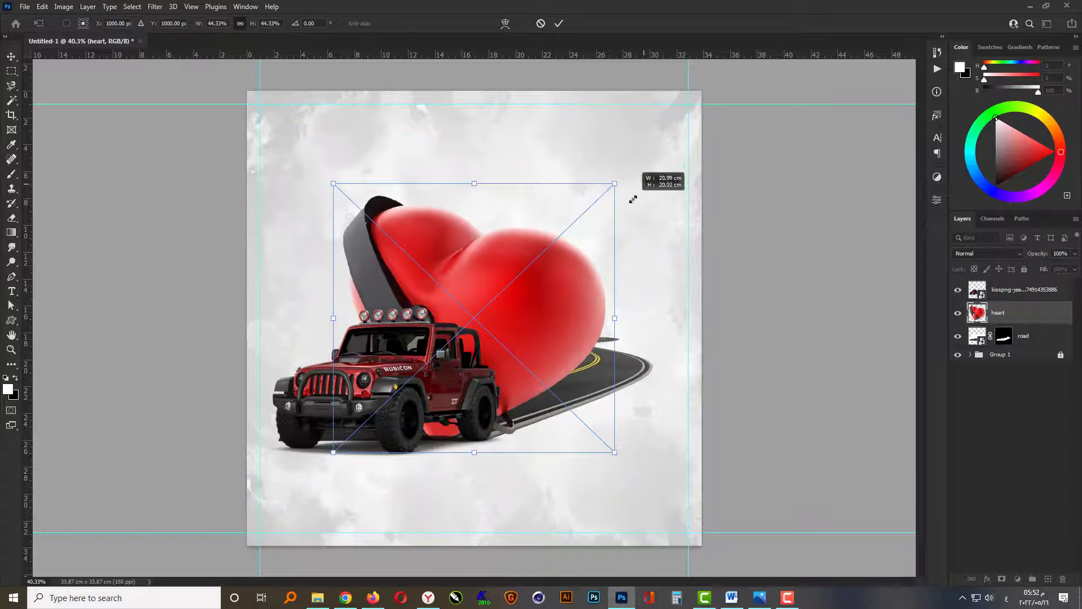
drag(563, 228, 601, 266)
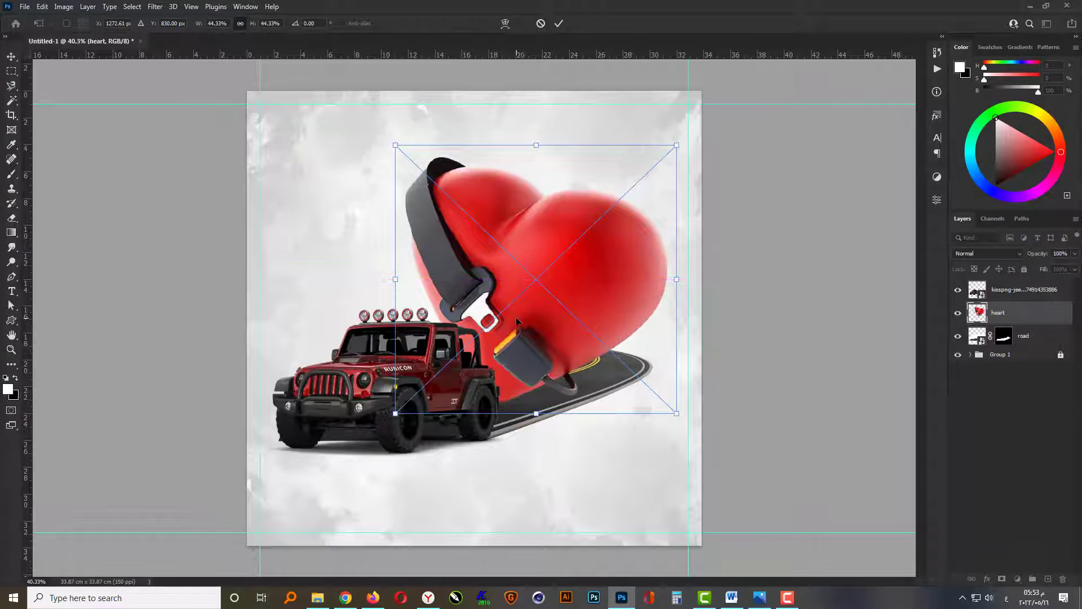
drag(679, 427, 688, 418)
drag(571, 352, 566, 344)
key(Return)
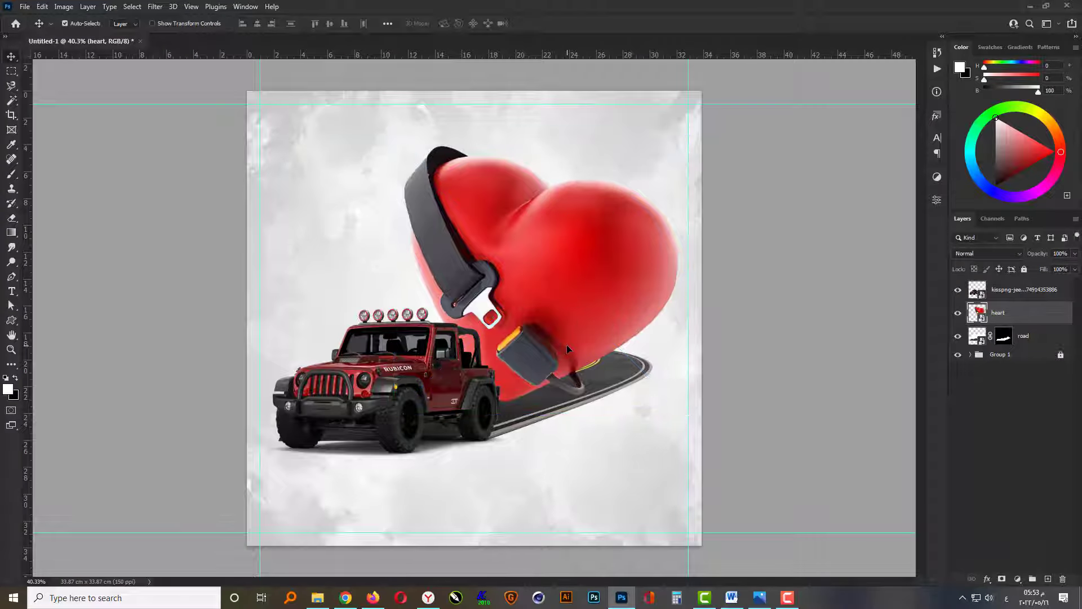
Move the jeep, heart and road layers down together, then shift the heart alone slightly up and left.
click(1023, 294)
shift+click(1027, 345)
key(ctrl+t)
drag(533, 332, 540, 359)
key(Return)
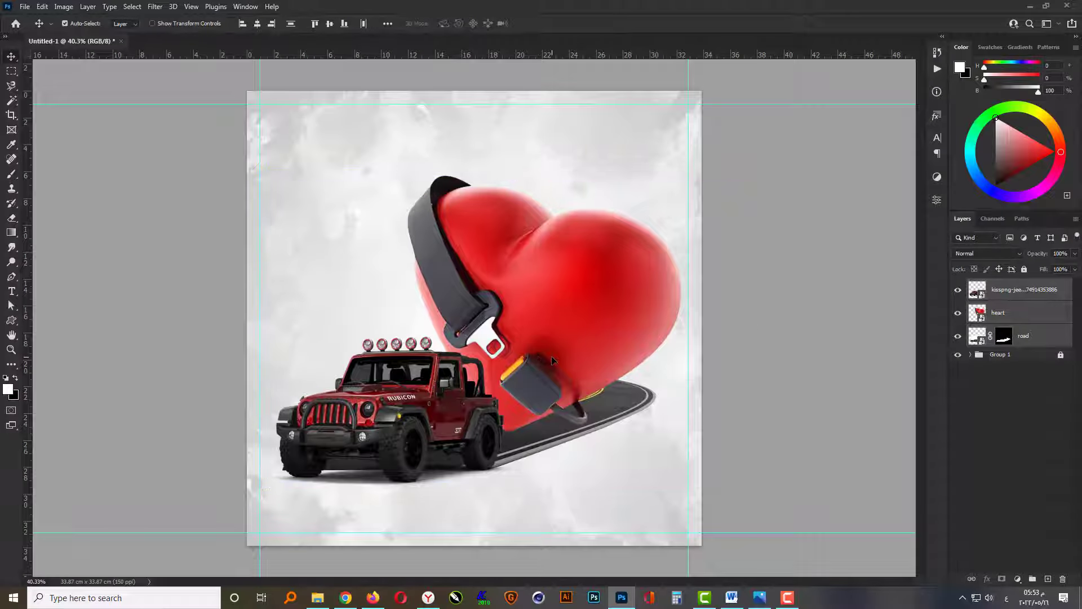
drag(611, 306, 604, 307)
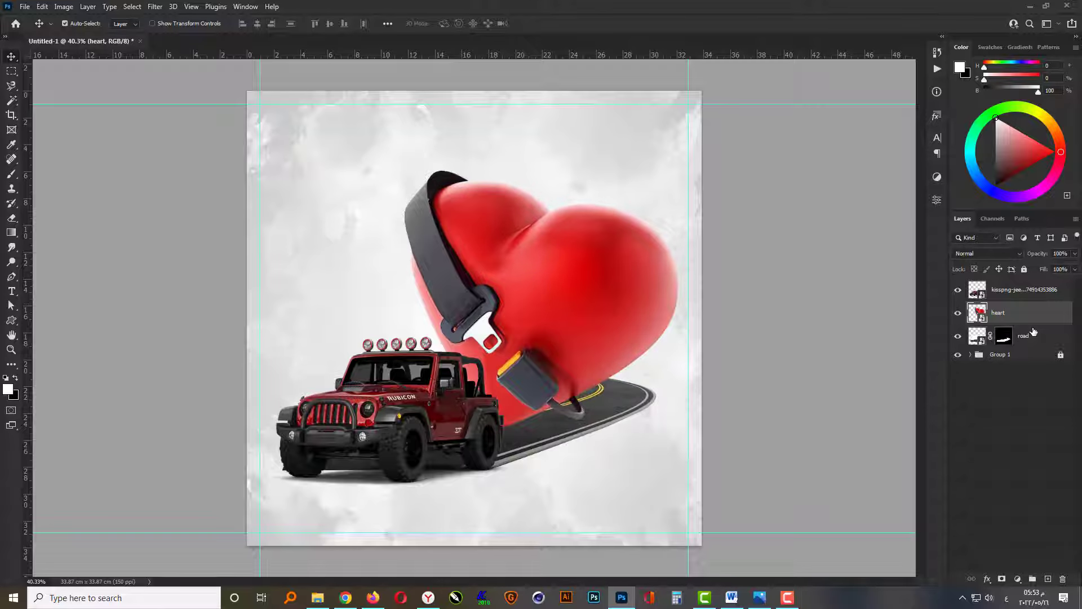
Compress the road to about 80% height and skew its far end right by about 20.7 degrees so it emerges beyond the heart.
click(1033, 332)
key(ctrl+t)
drag(523, 308, 573, 340)
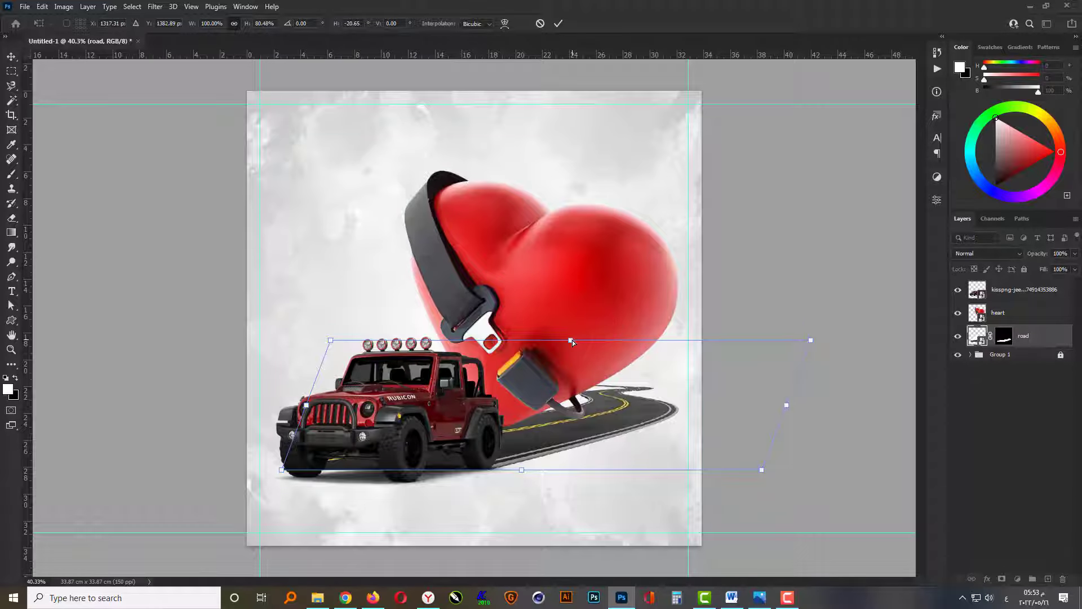
key(Return)
Nudge the heart slightly up and left, and nudge the jeep slightly to the left.
click(576, 337)
key(shift+Up)
key(shift+Left)
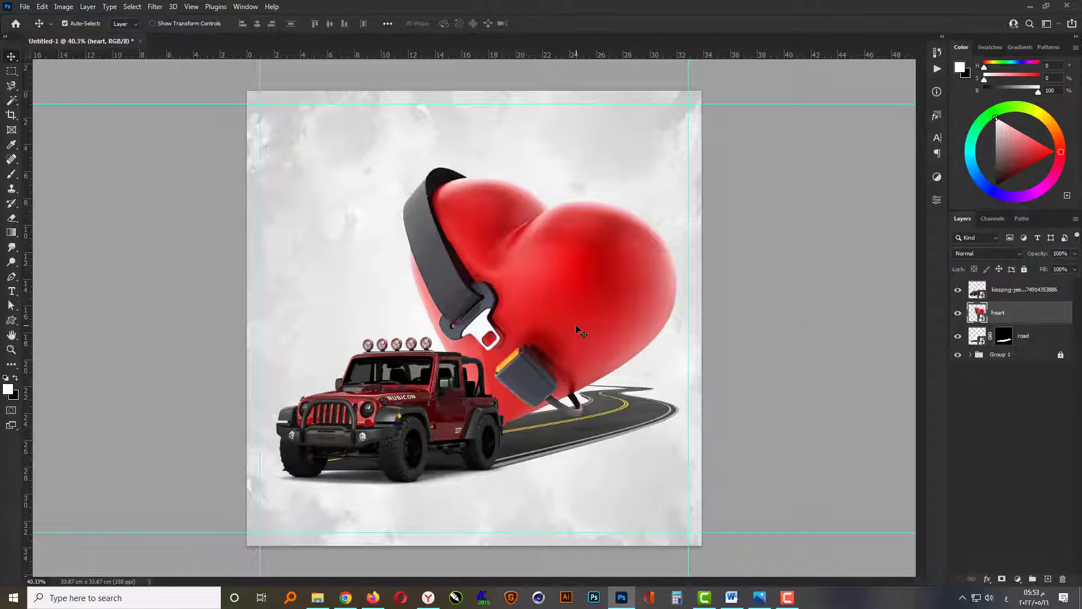
click(763, 378)
click(382, 429)
key(shift+Left)
key(shift+Left)
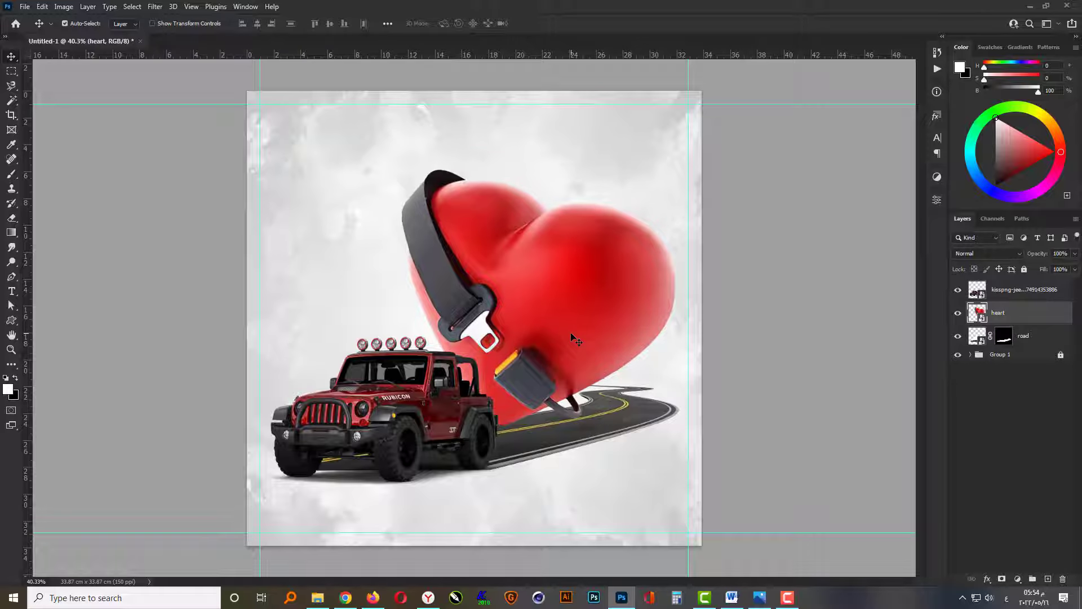
Apply a Hue/Saturation adjustment to the jeep layer with hue +5 and saturation +4.
key(ctrl+u)
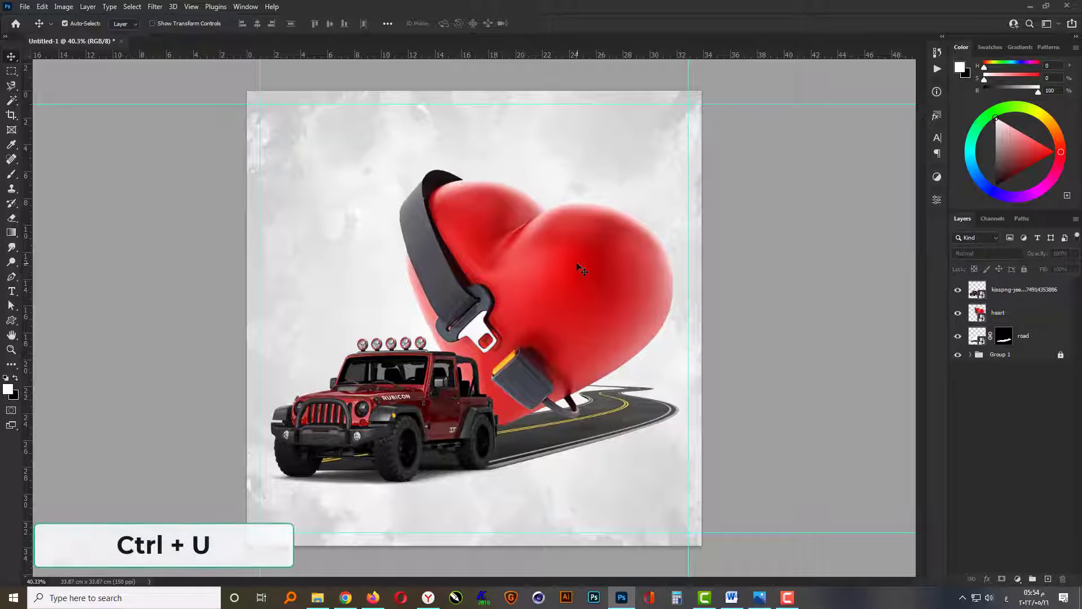
click(400, 415)
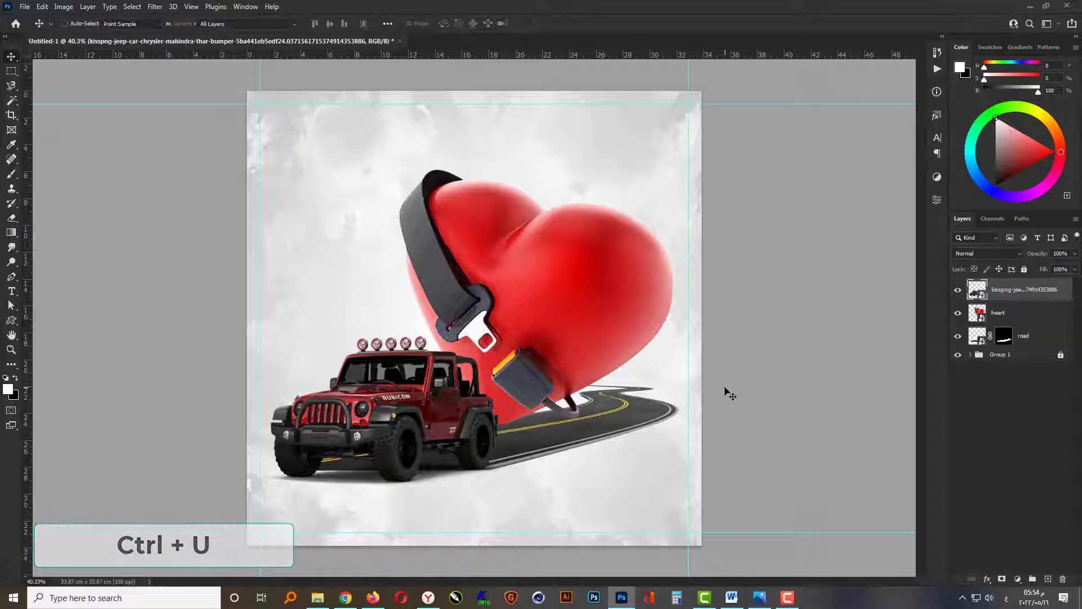
key(ctrl+u)
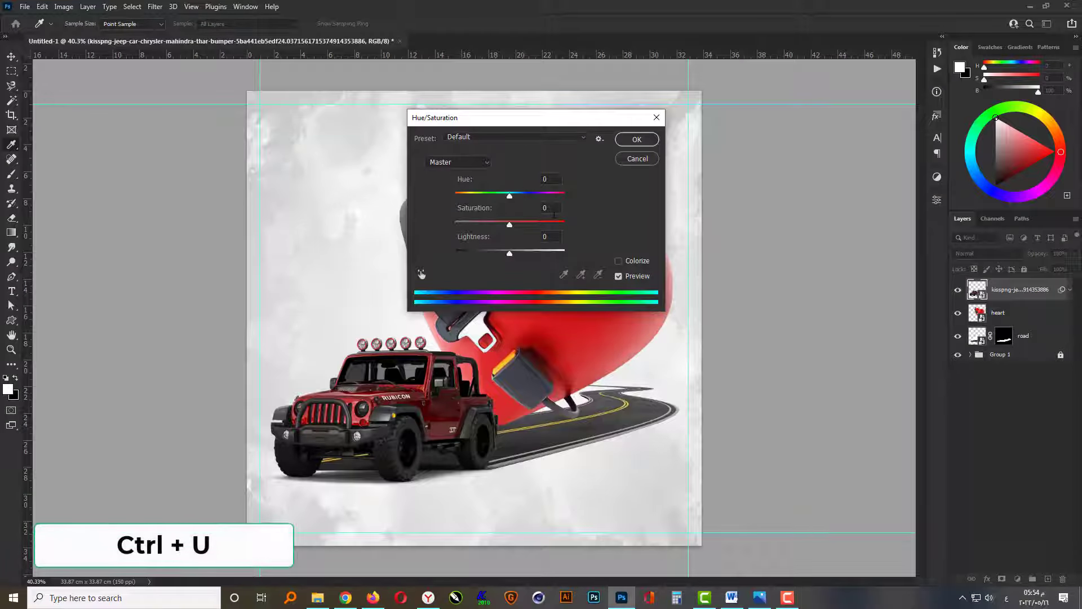
key(Up)
key(Up)
key(Up)
key(Up)
key(Up)
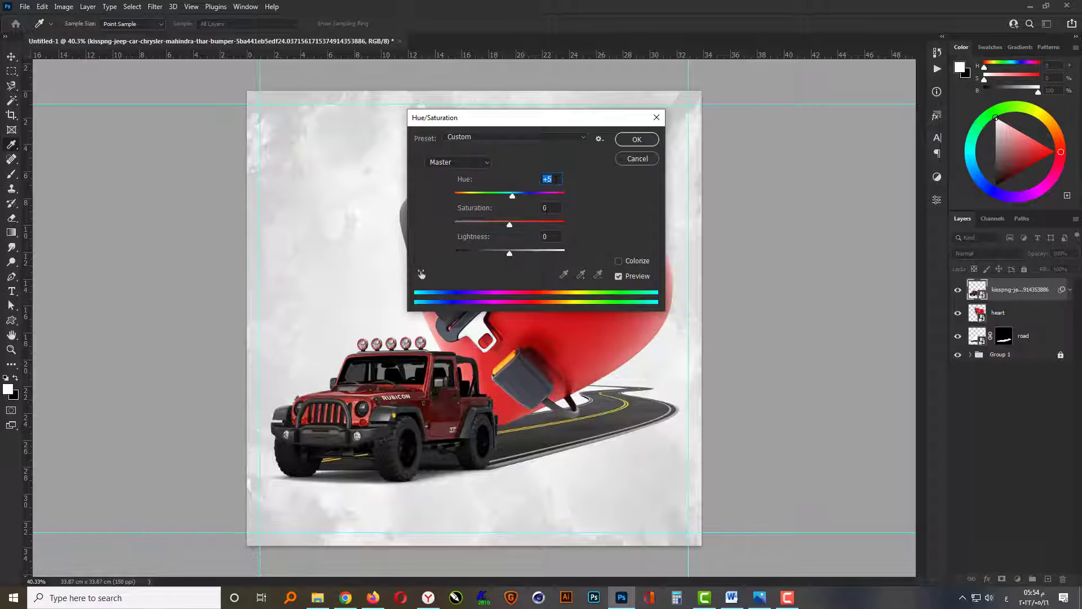
click(628, 139)
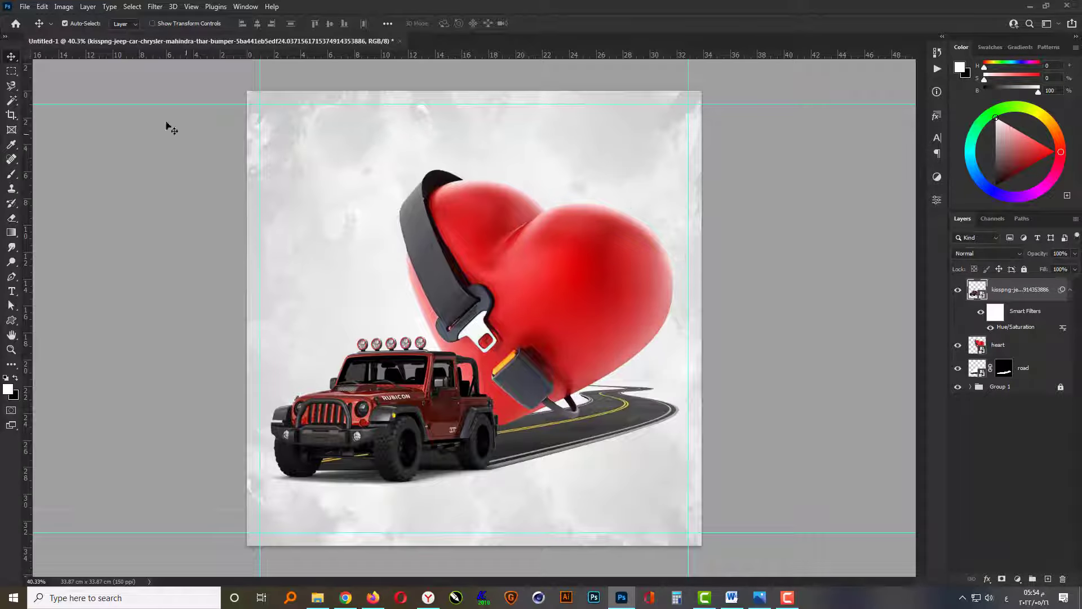
Apply a Curves adjustment to the jeep layer with RGB points at input 51, output 45 and input 167, output 207.
click(65, 8)
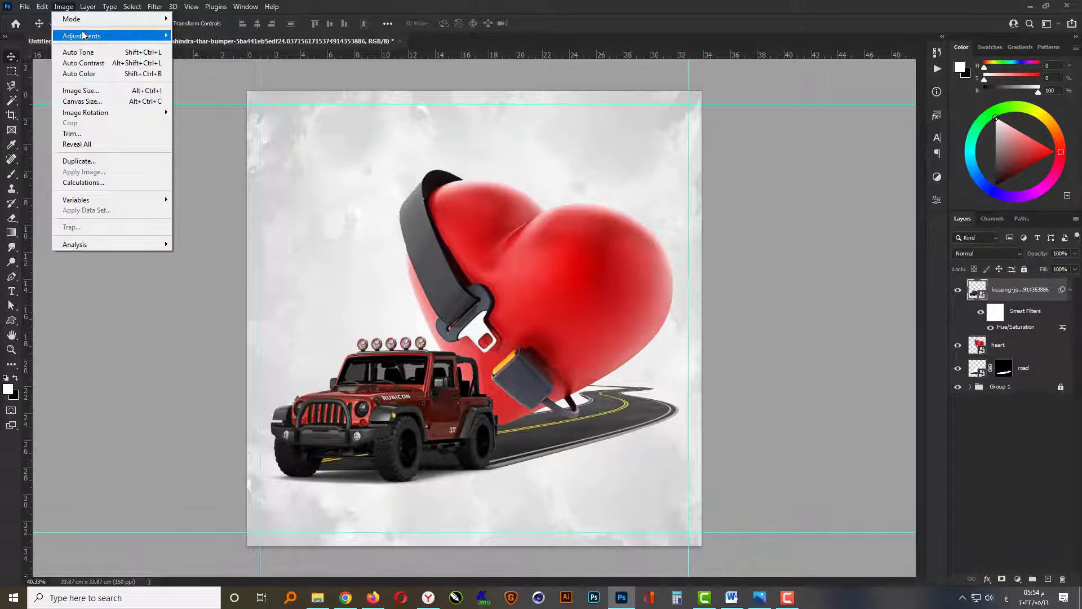
mouse_move(85, 35)
click(193, 57)
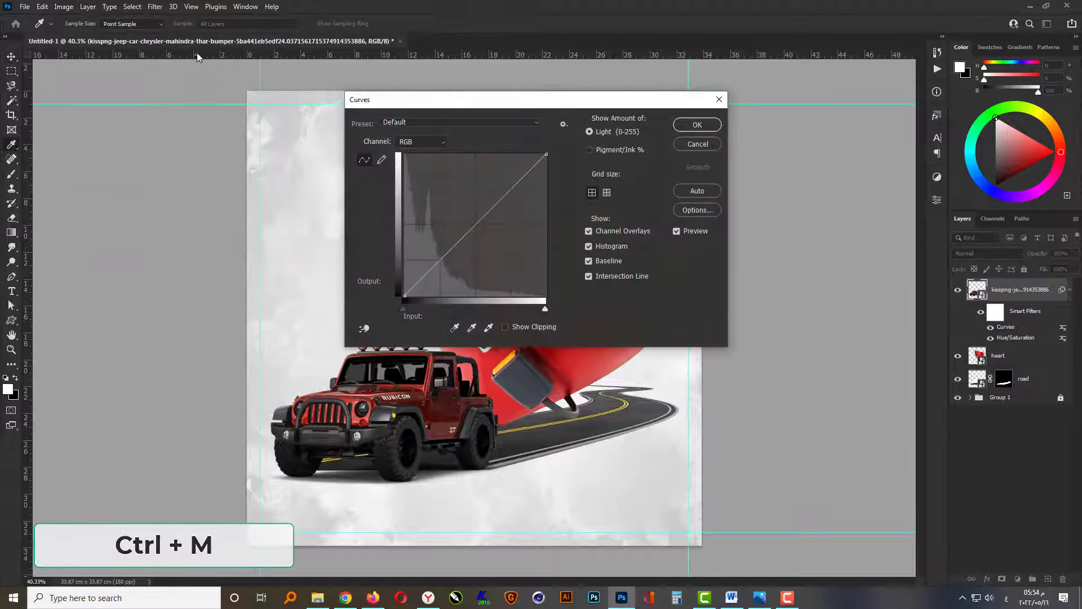
drag(431, 270, 433, 270)
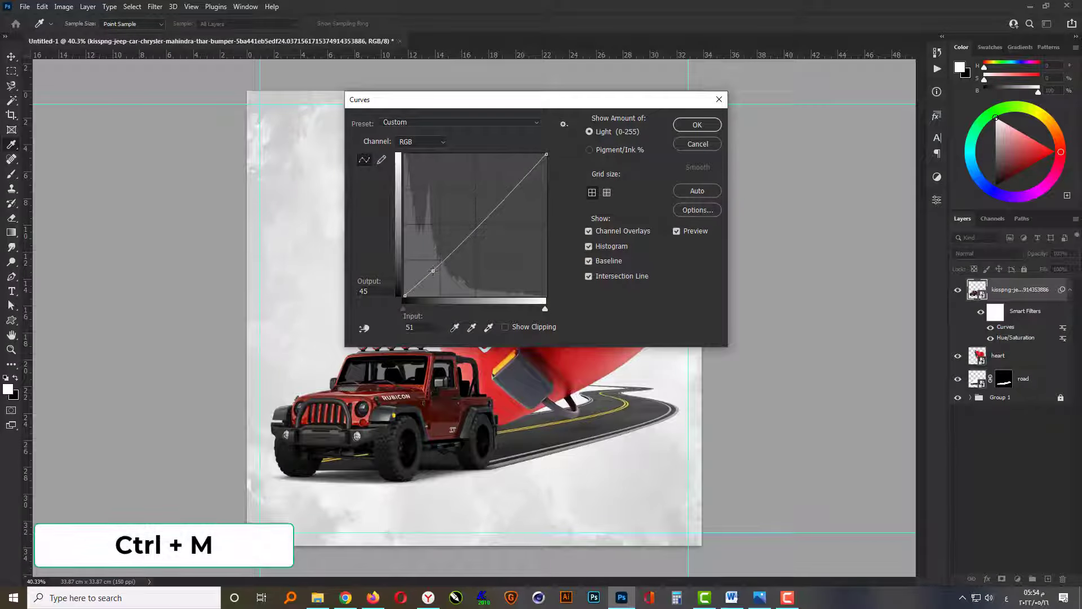
drag(499, 201, 497, 180)
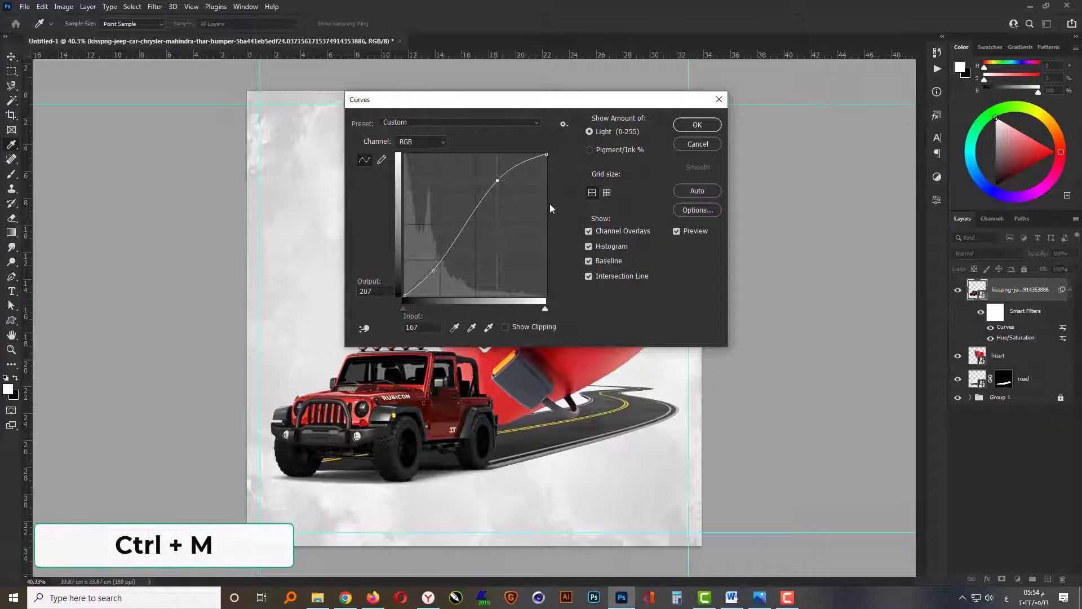
click(698, 127)
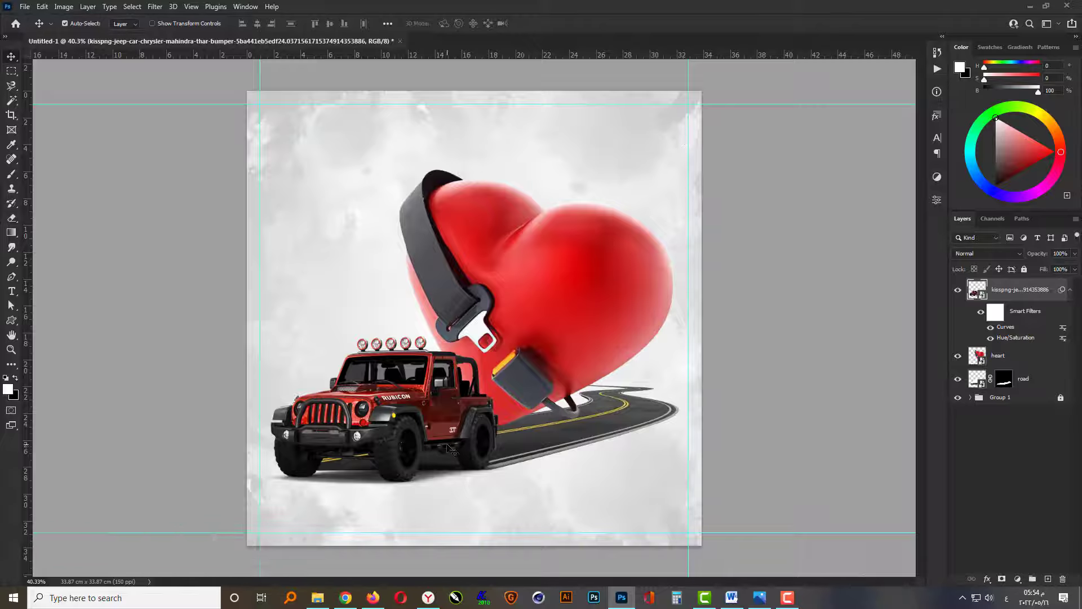
Apply a Levels adjustment to the jeep layer with the white input level set to 188.
scroll(457, 445, up, 3)
scroll(398, 471, up, 1)
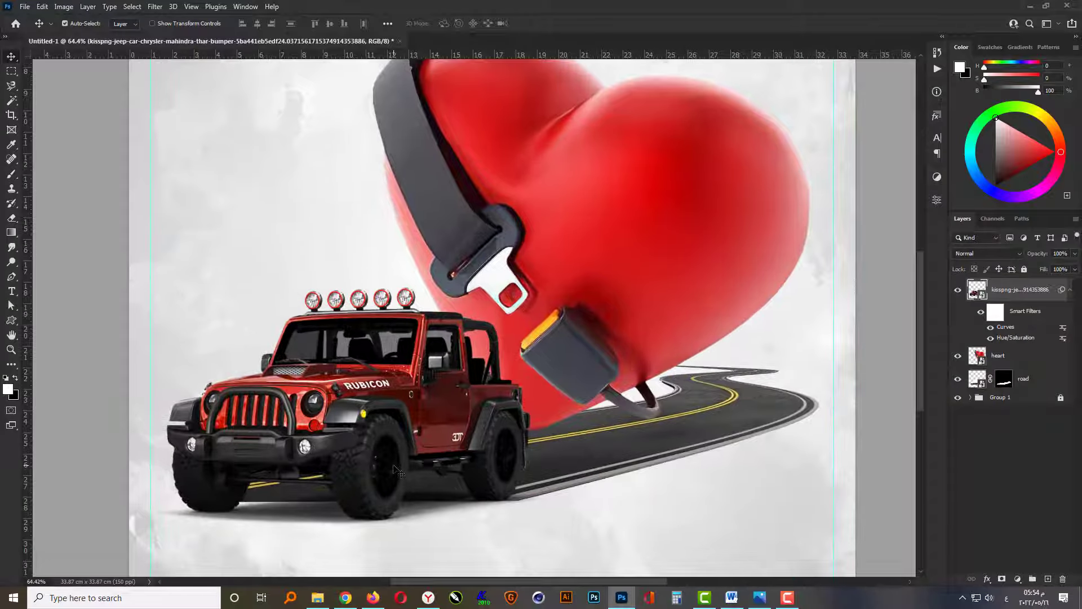
key(ctrl)
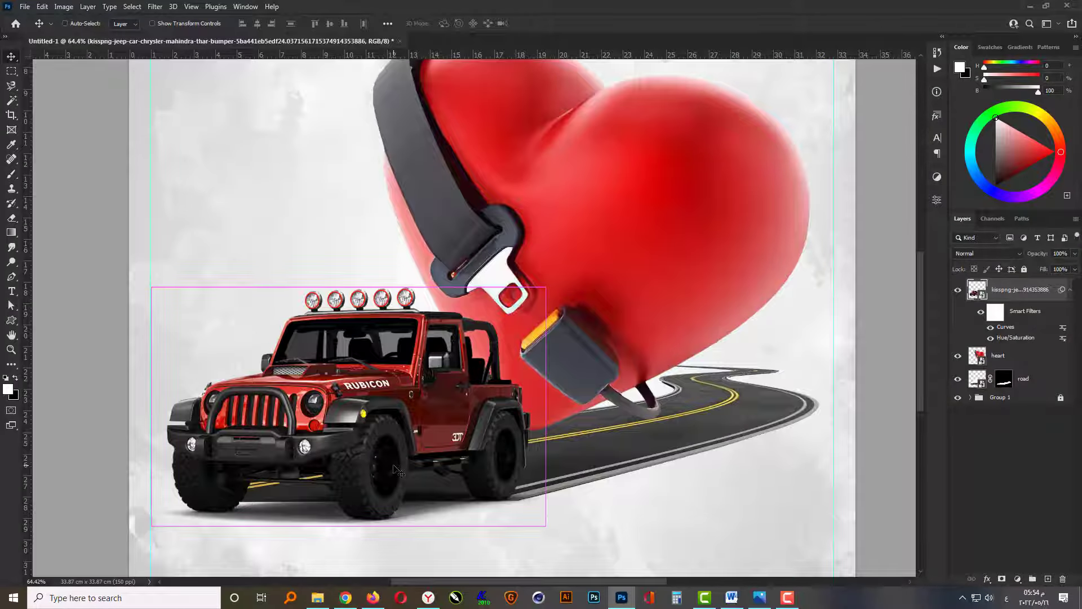
key(ctrl+l)
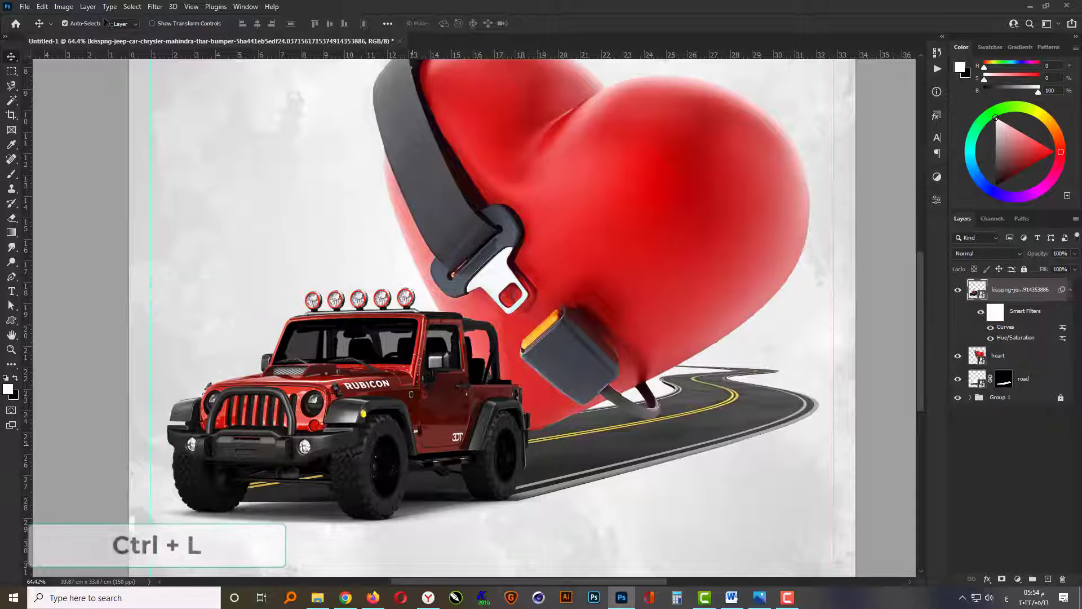
click(66, 8)
mouse_move(85, 36)
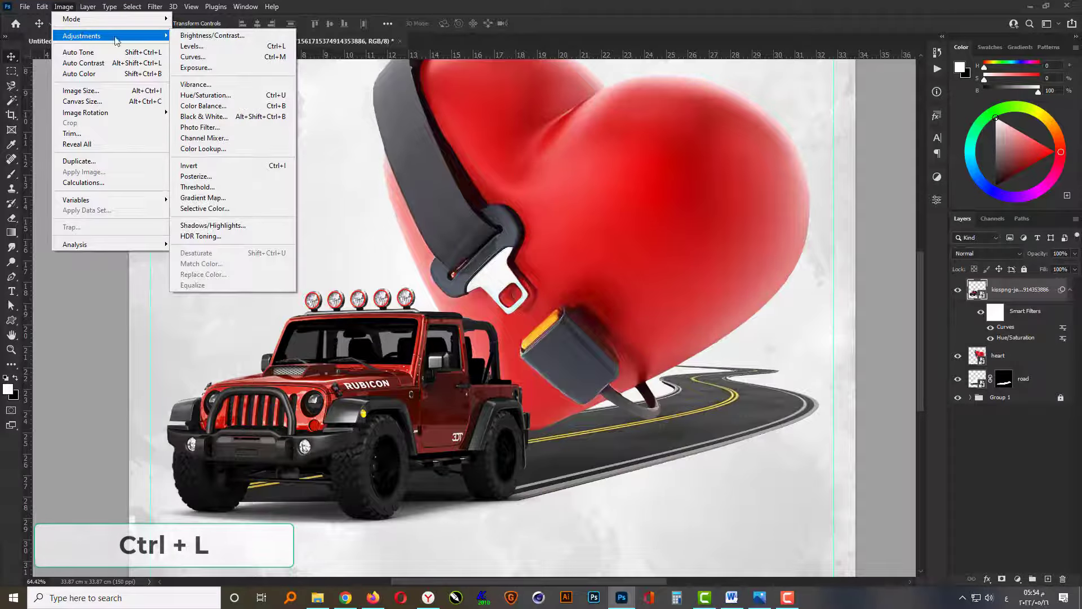
click(224, 48)
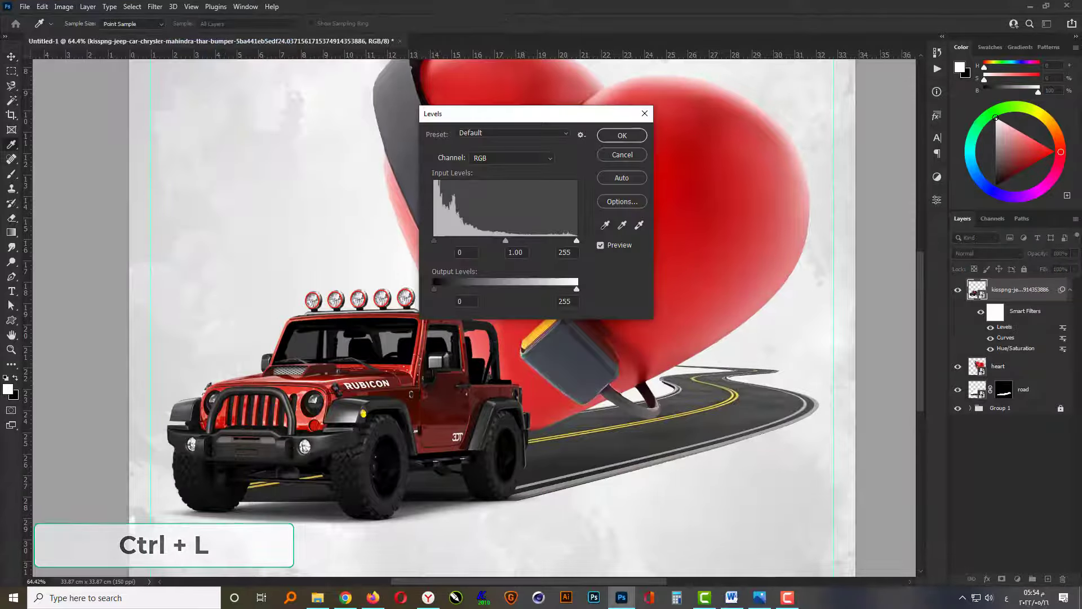
drag(575, 241, 539, 239)
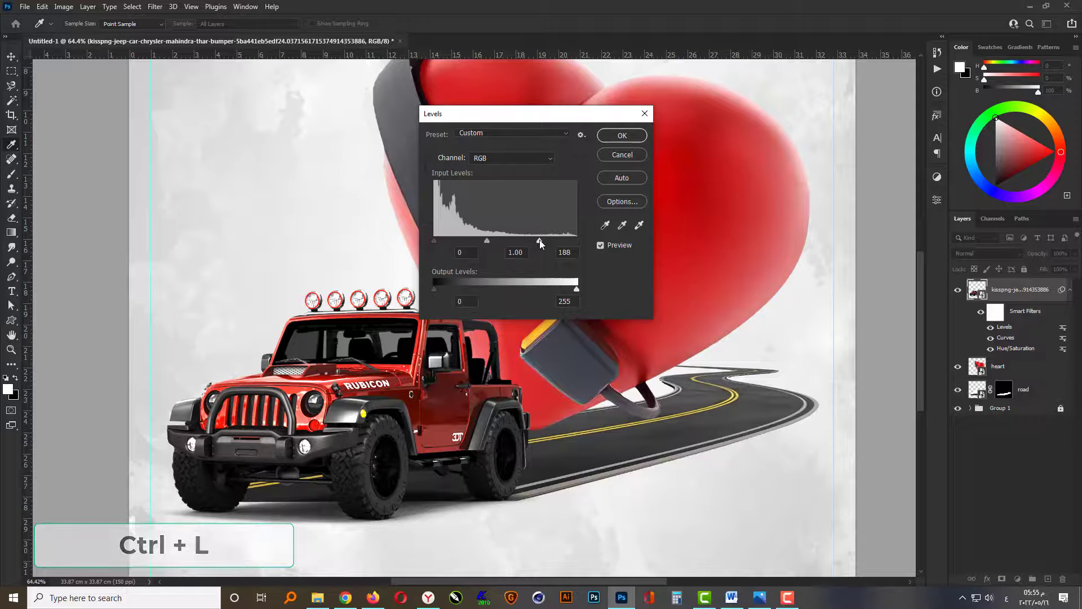
click(565, 252)
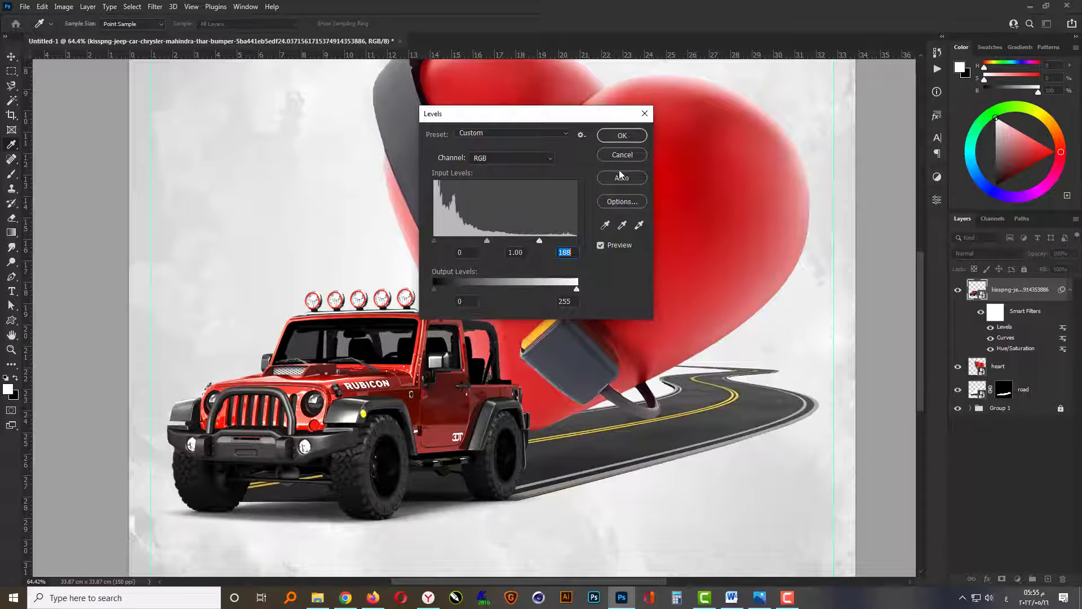
click(622, 135)
Apply an S-shaped Curves adjustment to the heart layer, raising the highlights and placing the shadow point at input 69, output 49.
key(ctrl+0)
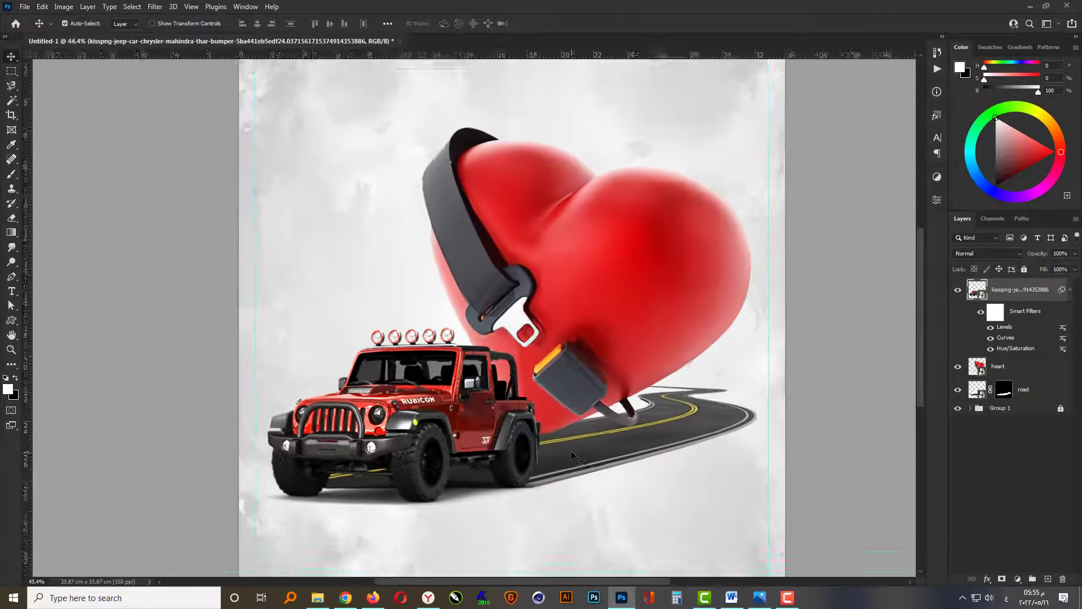
click(548, 294)
click(68, 6)
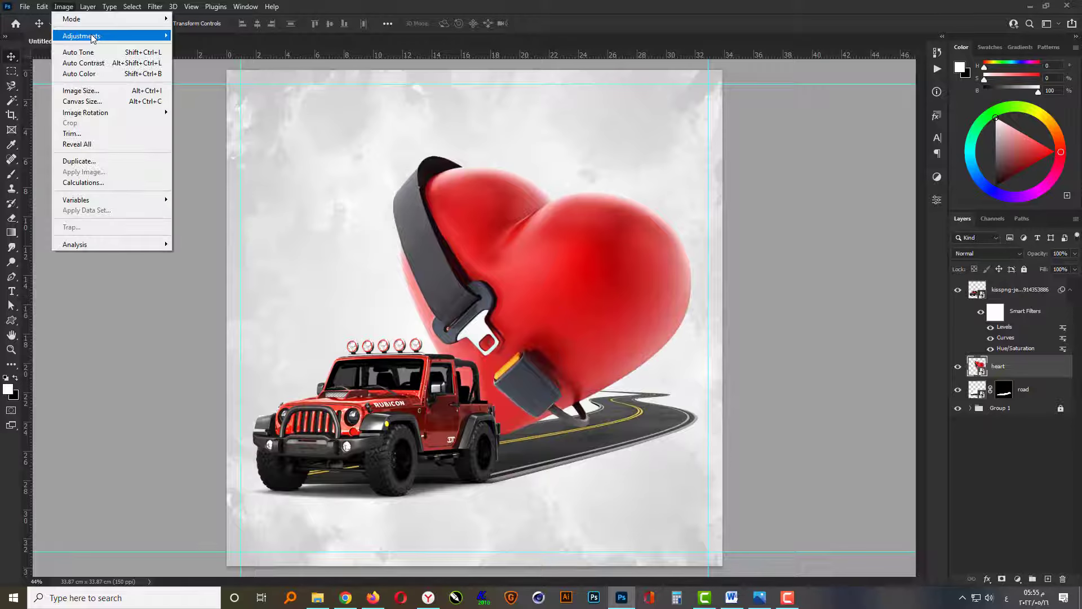
click(214, 55)
drag(716, 141, 853, 198)
drag(765, 356, 766, 359)
drag(836, 289, 837, 281)
drag(767, 359, 770, 360)
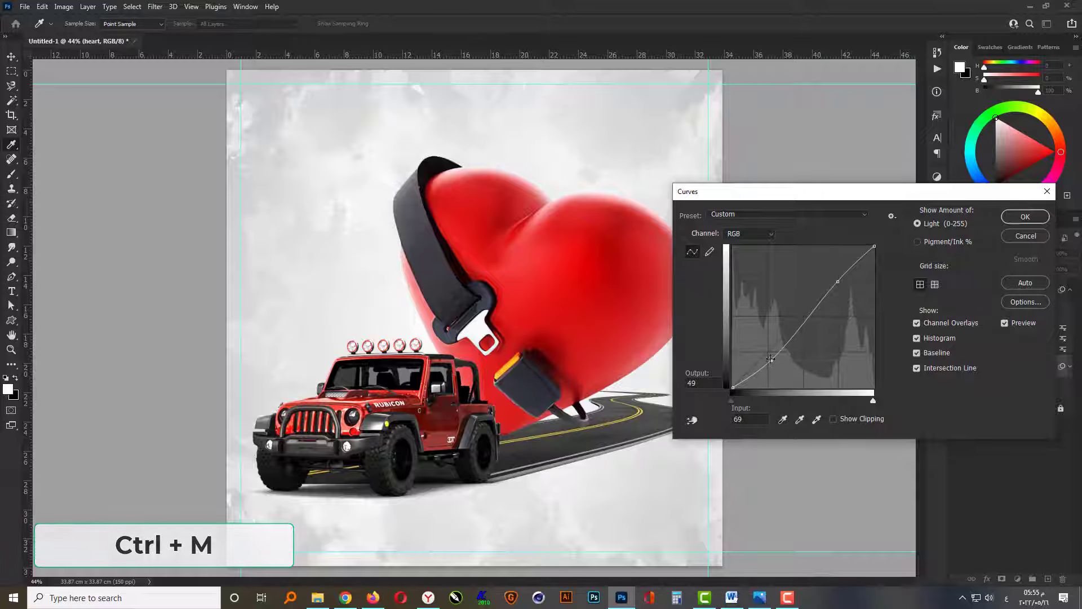
click(1011, 219)
Apply a Hue/Saturation adjustment to the heart layer with hue +6 and saturation +6.
click(64, 6)
mouse_move(84, 36)
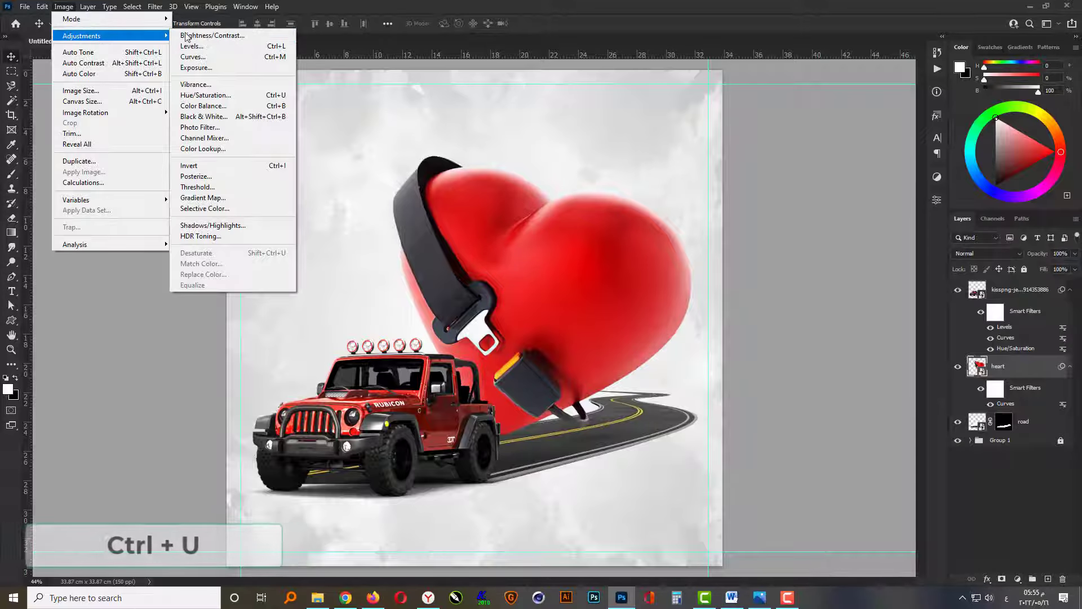
click(219, 94)
drag(532, 113, 806, 129)
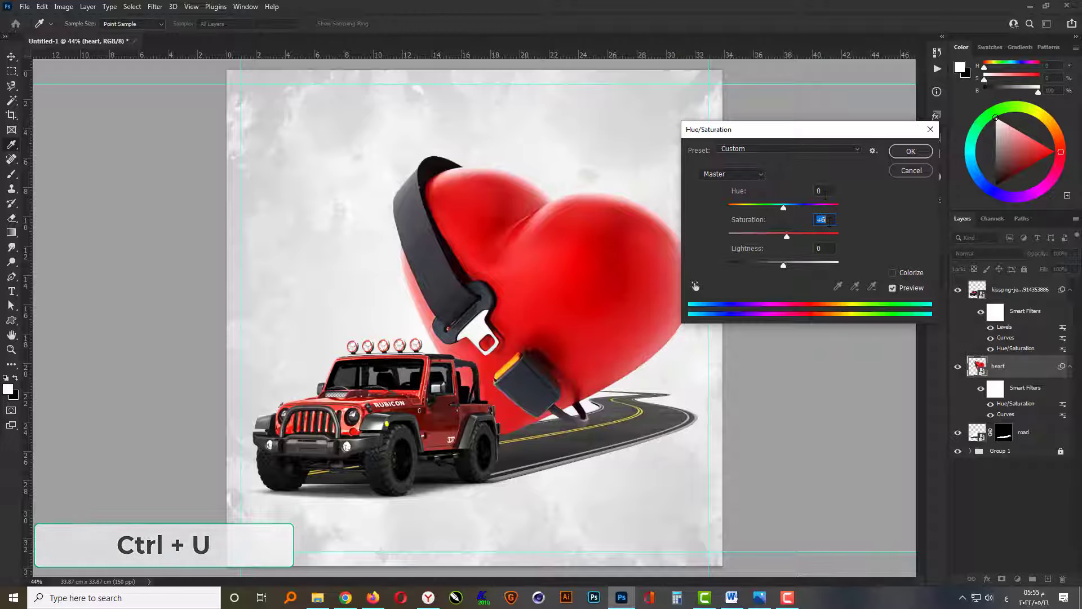
click(825, 193)
scroll(824, 191, up, 6)
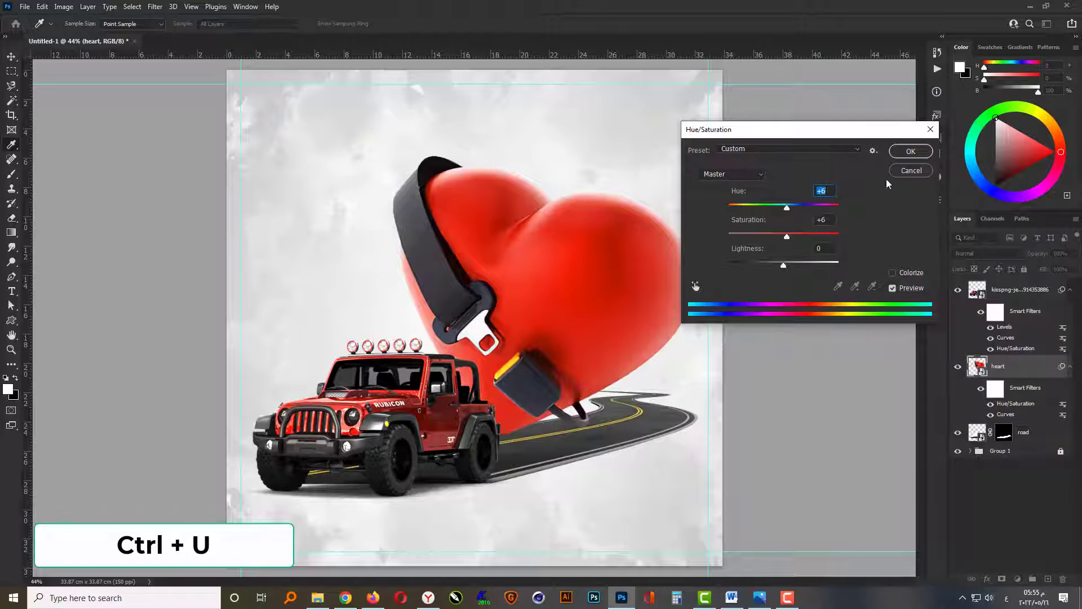
click(911, 151)
Duplicate the jeep layer and clip the lower of the two jeep layers to the heart layer.
click(775, 431)
scroll(527, 476, up, 1)
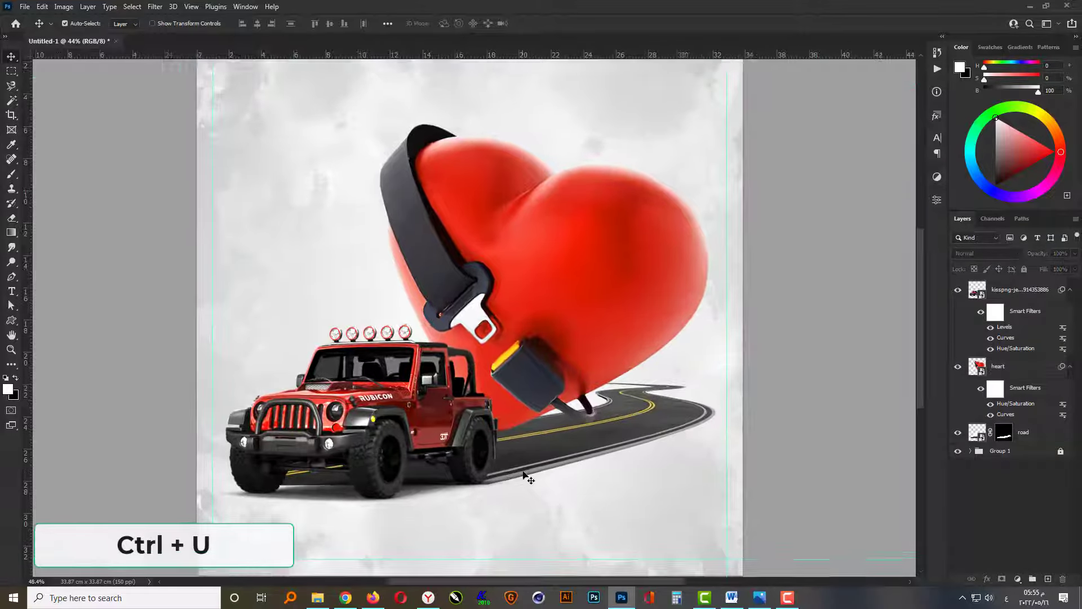
scroll(523, 471, up, 3)
click(355, 387)
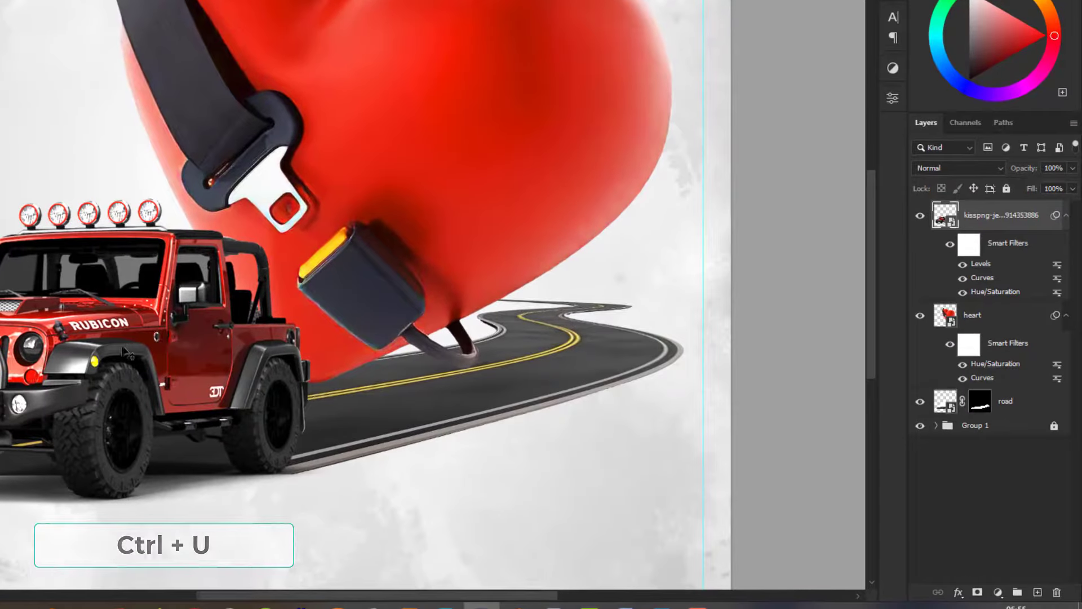
key(ctrl+j)
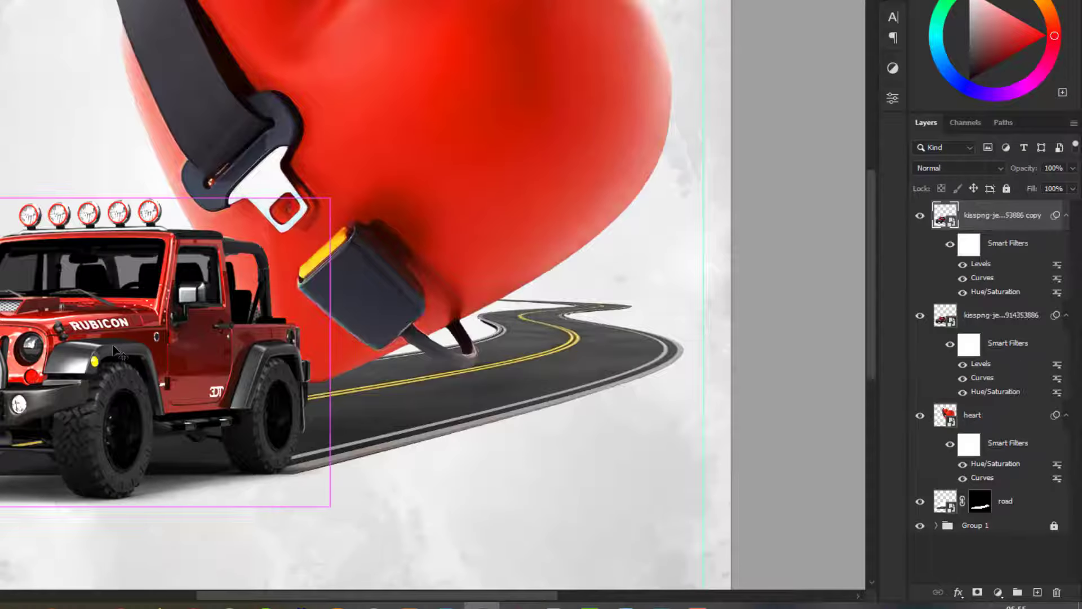
click(985, 317)
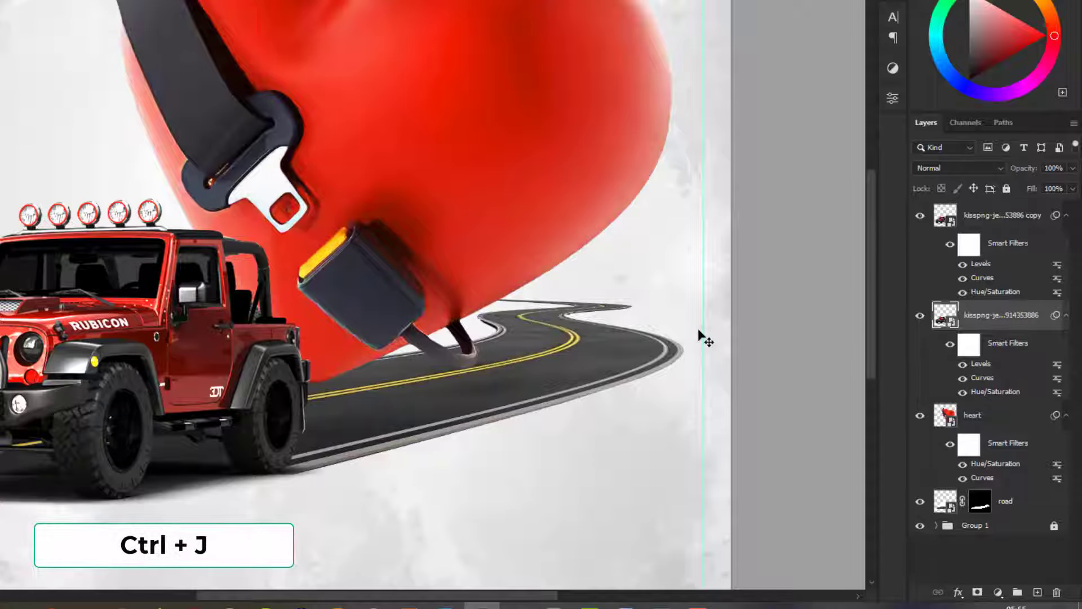
key(ctrl+alt+g)
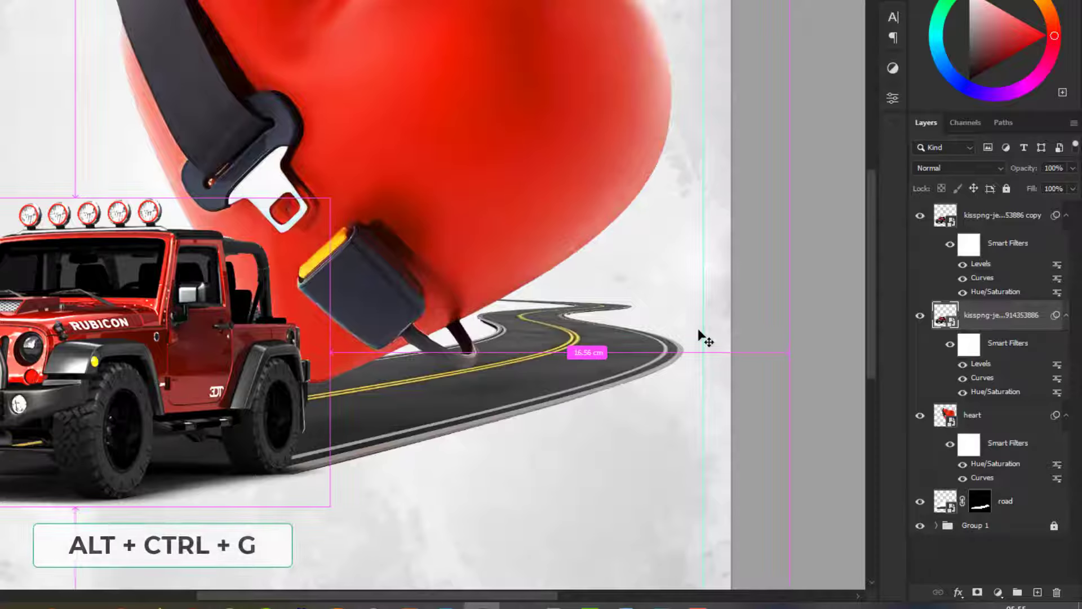
key(ctrl+alt+g)
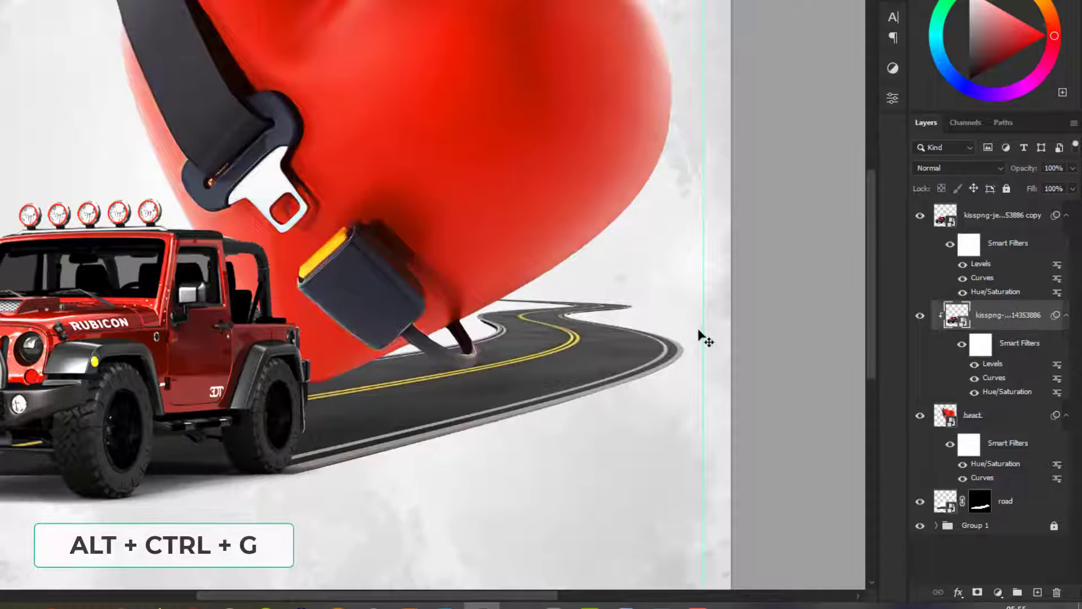
Add a Color Overlay effect in black (000000) to the clipped jeep layer.
click(958, 592)
click(989, 535)
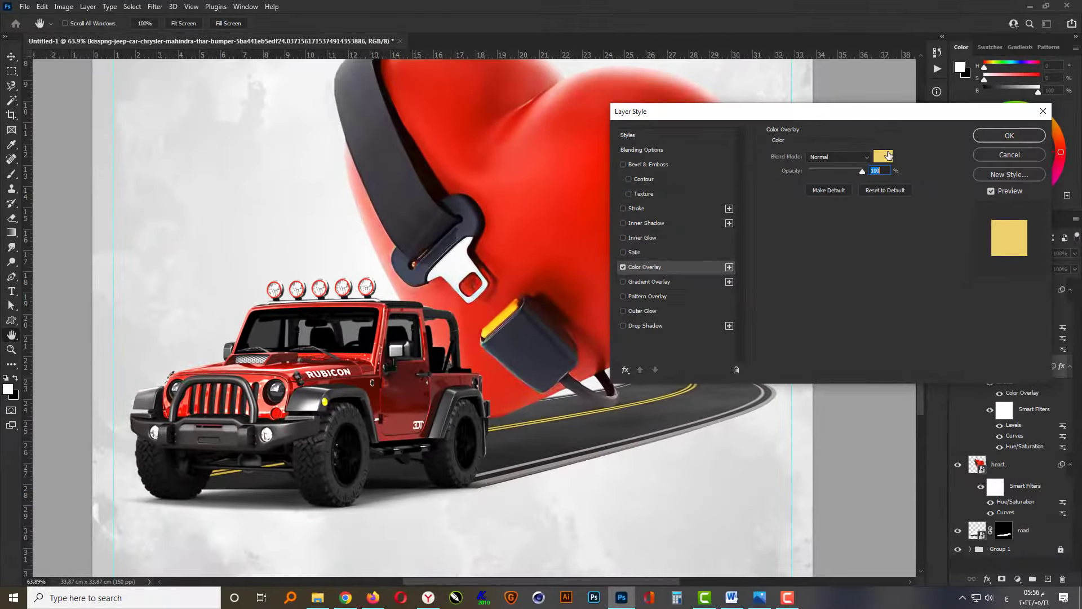
click(835, 66)
text(000000)
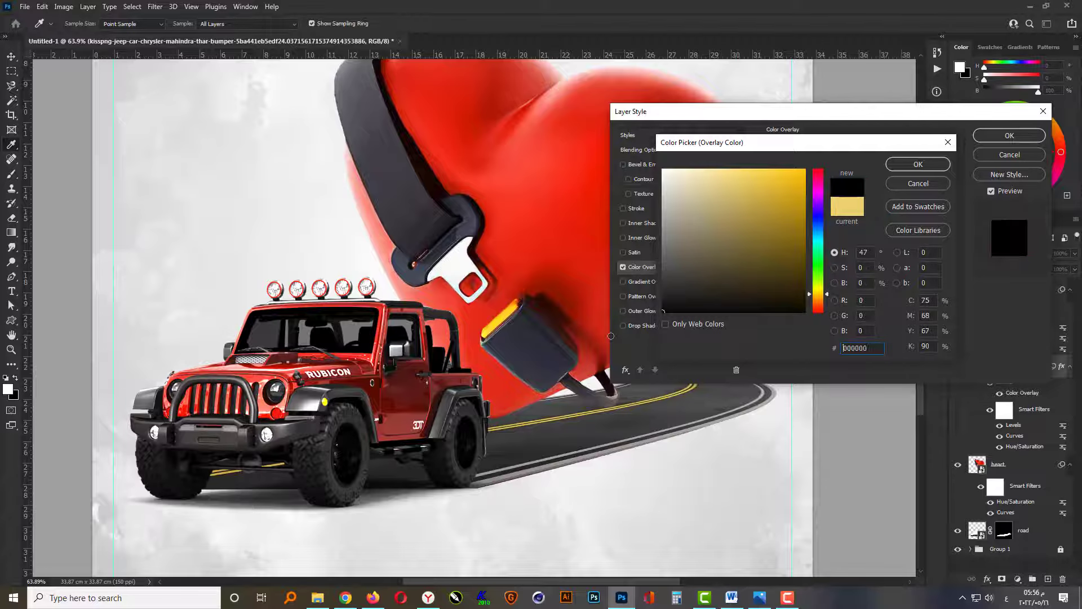
click(986, 137)
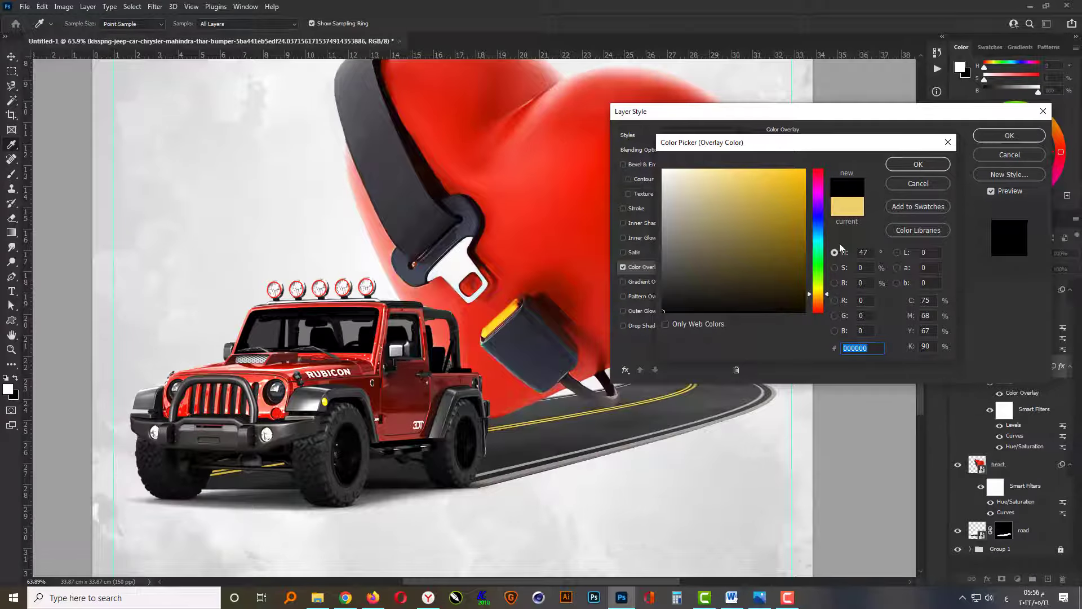
click(918, 164)
click(1009, 135)
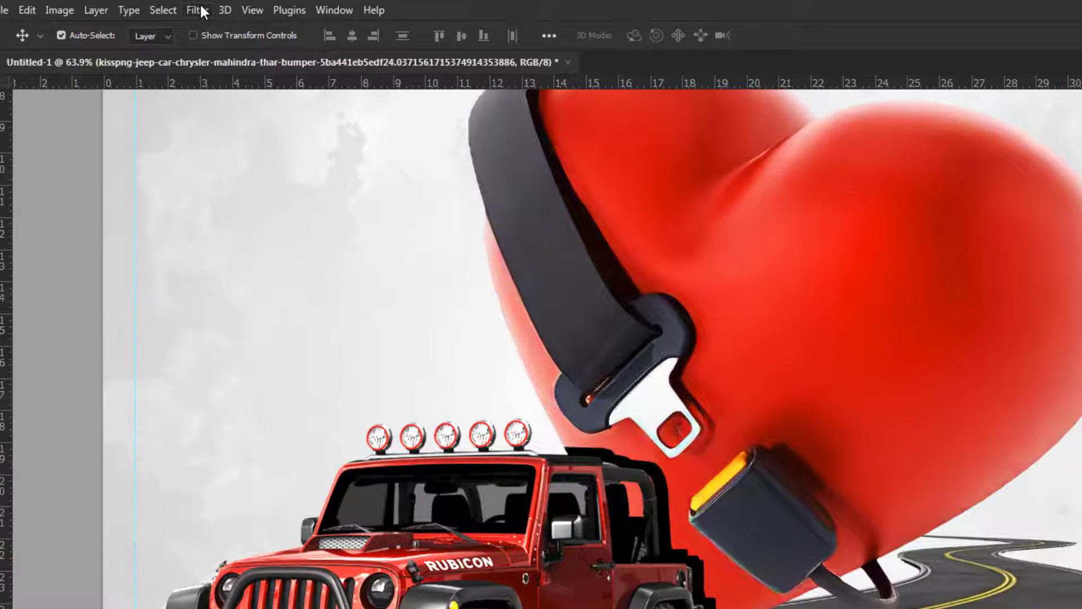
Apply a Gaussian Blur with a 15-pixel radius to the black clipped jeep layer.
click(200, 10)
mouse_move(350, 235)
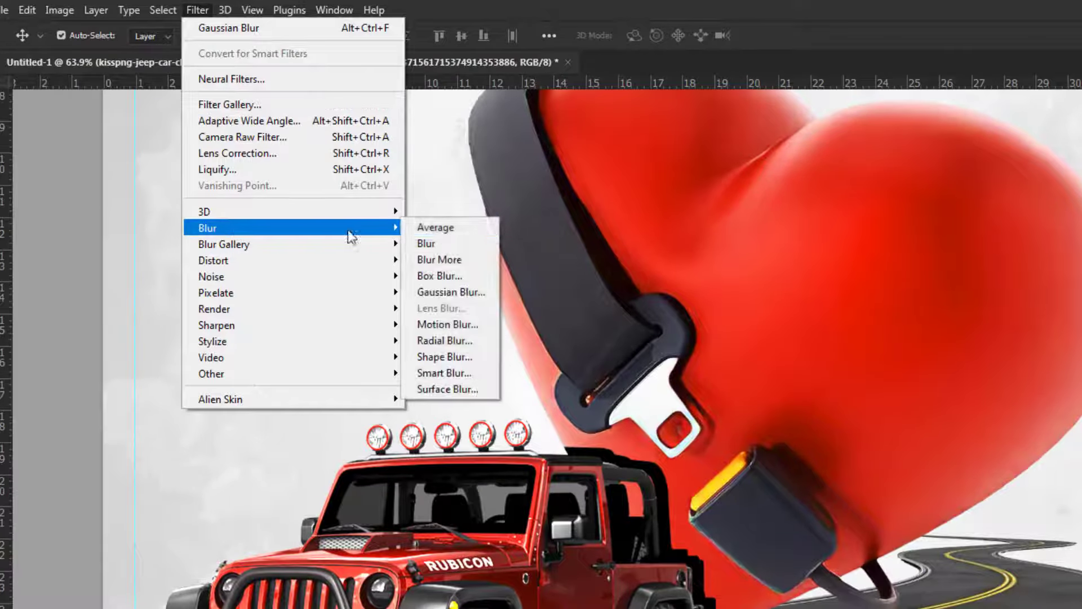
click(449, 290)
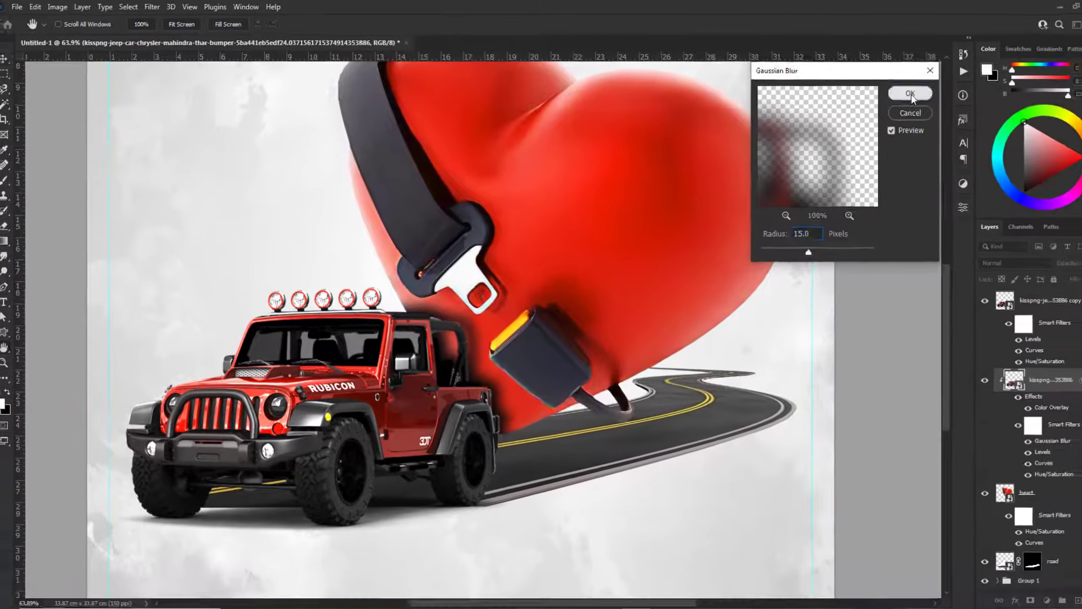
click(962, 100)
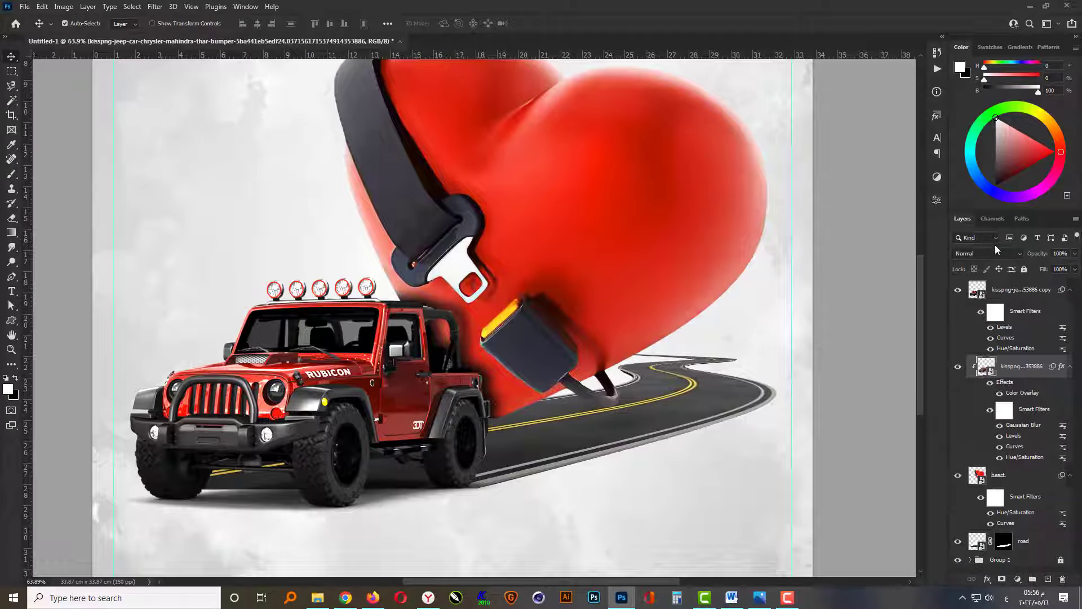
Set the clipped jeep shadow layer to Multiply blending at 40% opacity.
click(994, 253)
click(981, 297)
text(20)
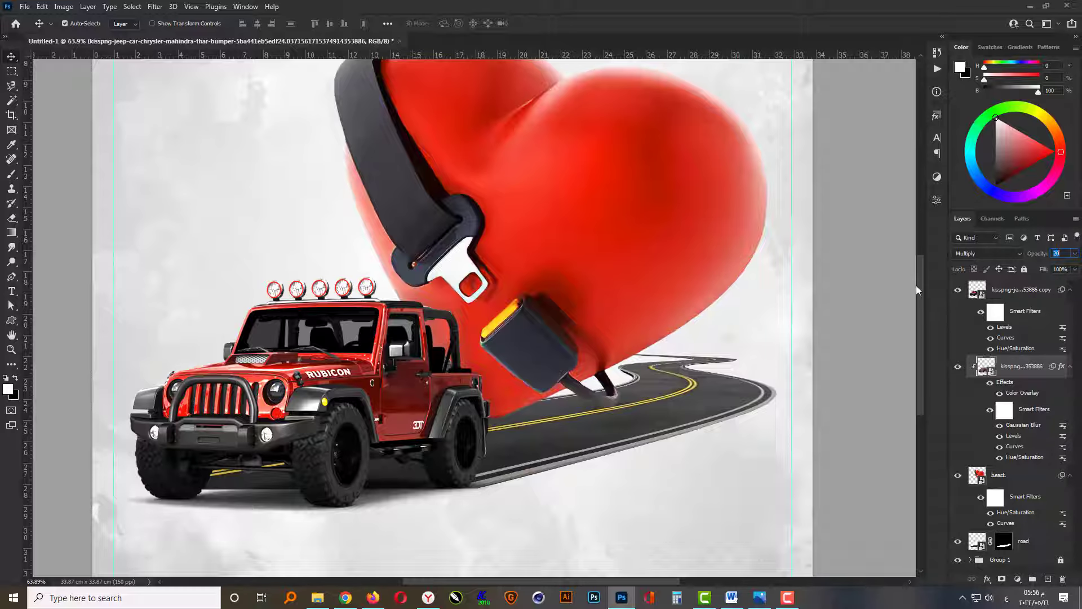
text(40)
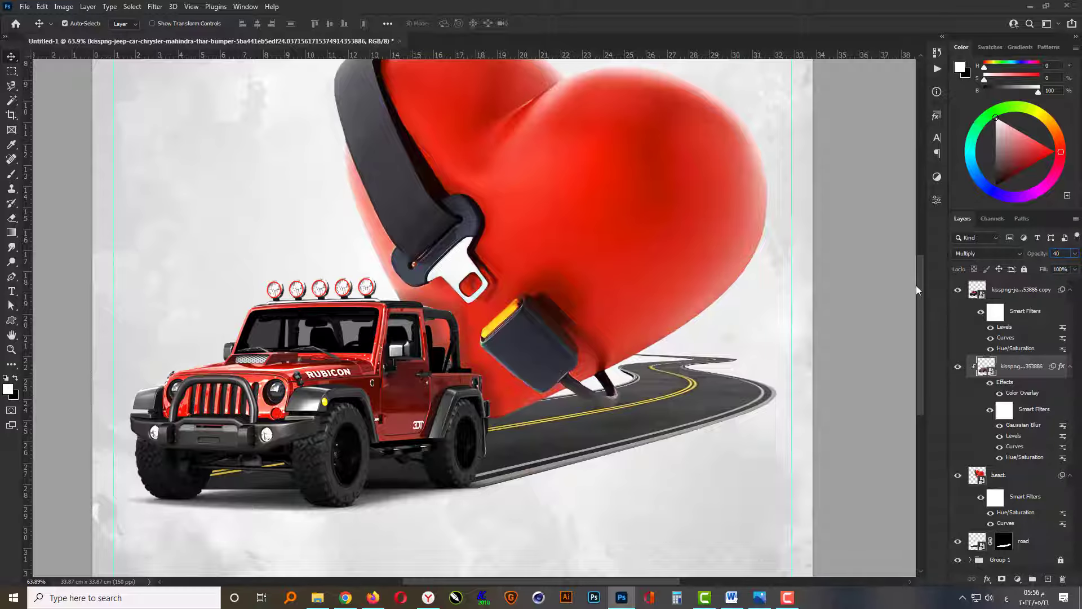
key(Return)
key(ctrl+0)
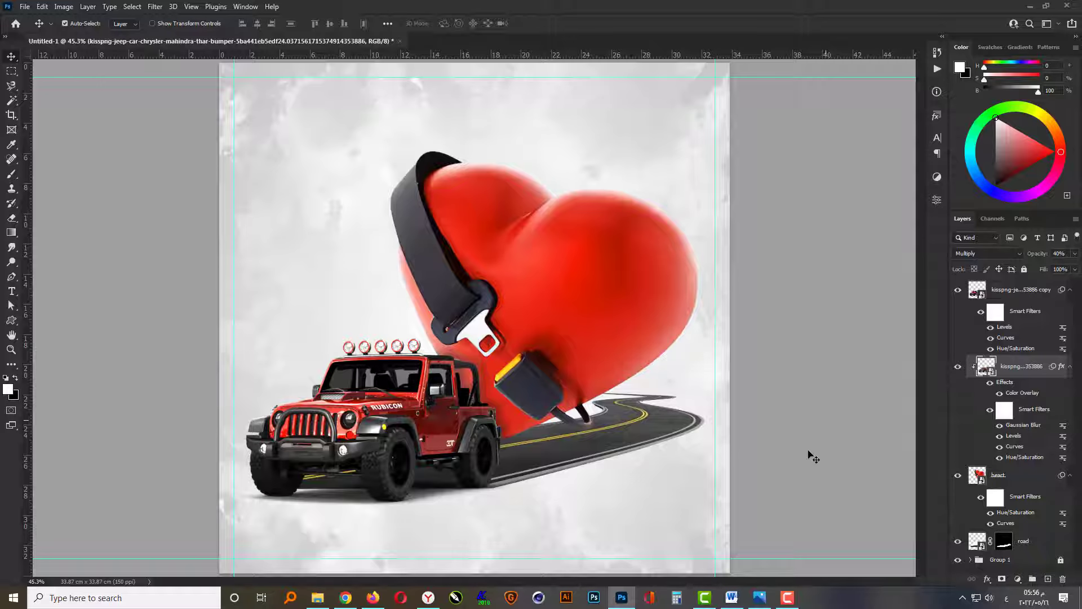
Create a new empty layer and place it between the heart and road layers.
click(811, 456)
click(602, 352)
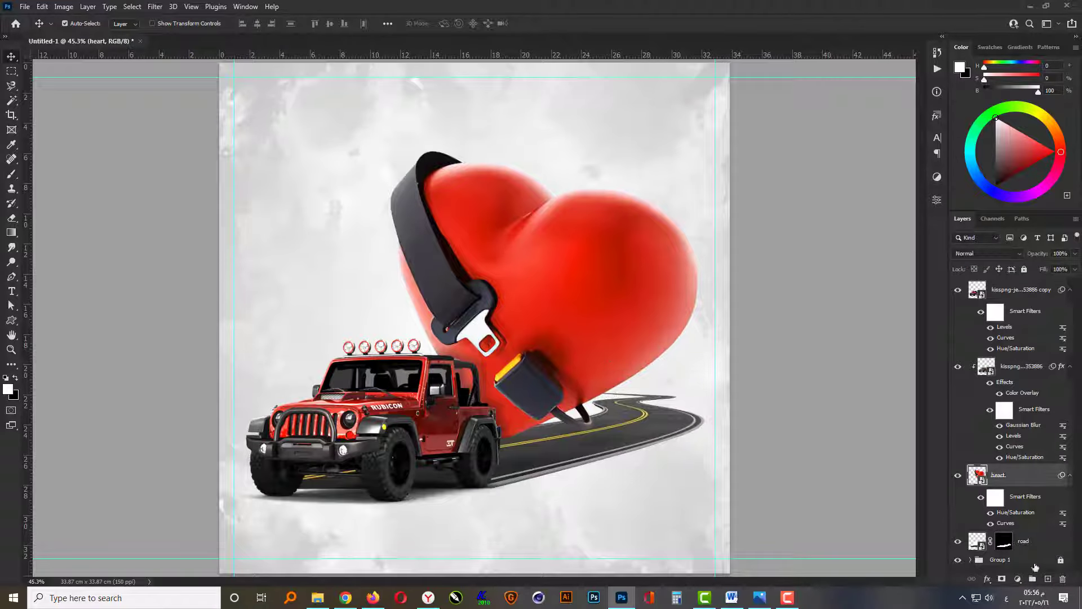
key(ctrl+shift+alt+n)
drag(1018, 501, 1009, 555)
Set up a soft round brush at 700 px and 0% hardness, flattened to a thin horizontal ellipse, with black as the foreground colour.
key(b)
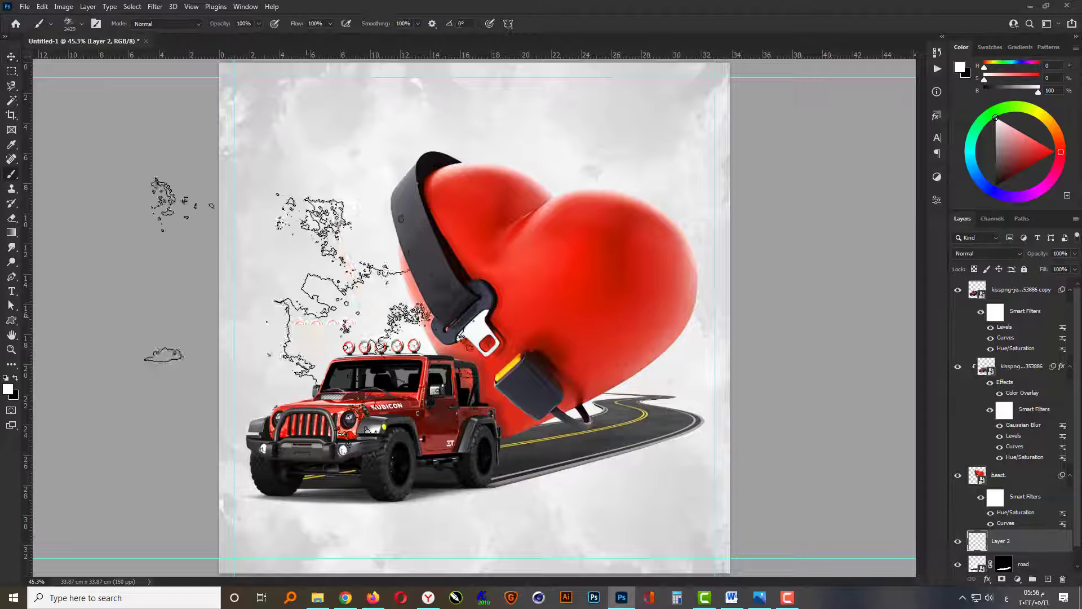
right_click(377, 315)
click(429, 253)
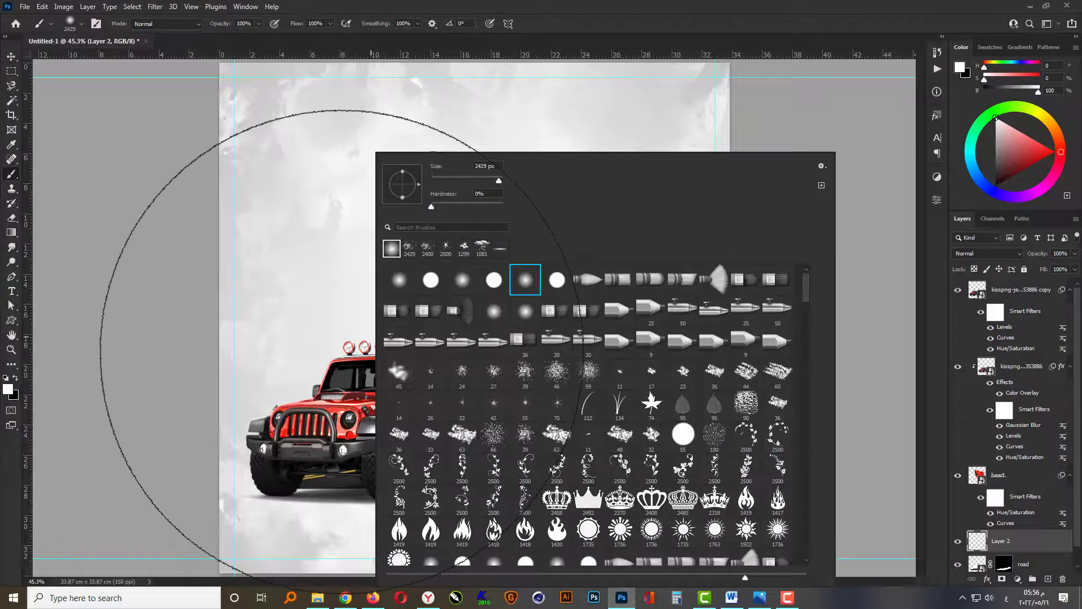
text(70)
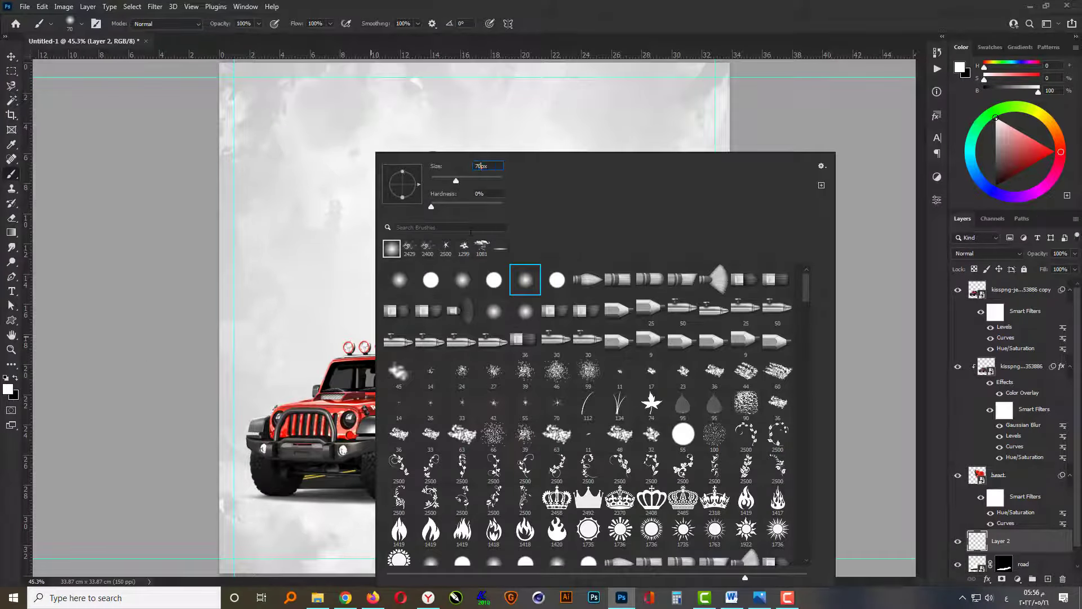
text(0)
key(Return)
drag(402, 172, 402, 178)
click(17, 377)
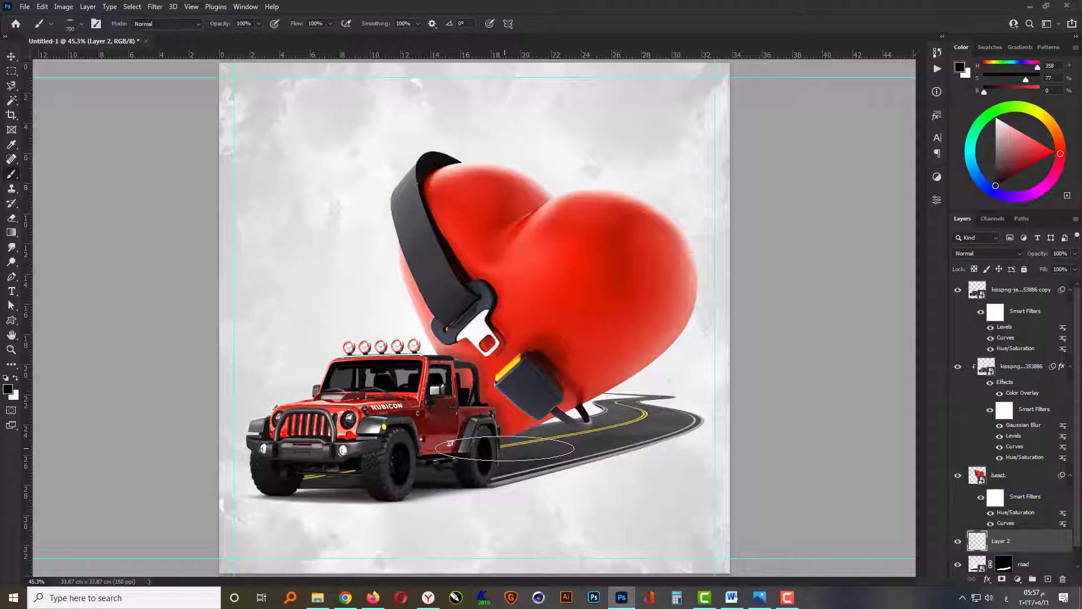
Place a single black brush dab on the road beneath the heart and stretch it to about 145% width and 92% height.
click(504, 448)
key(v)
key(ctrl+t)
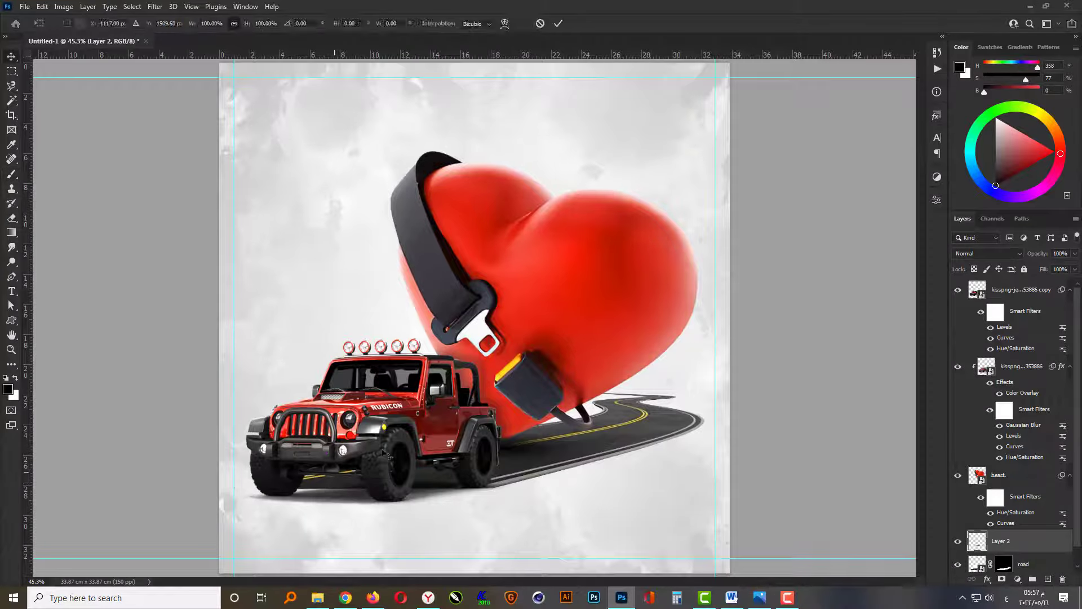
drag(504, 421, 504, 429)
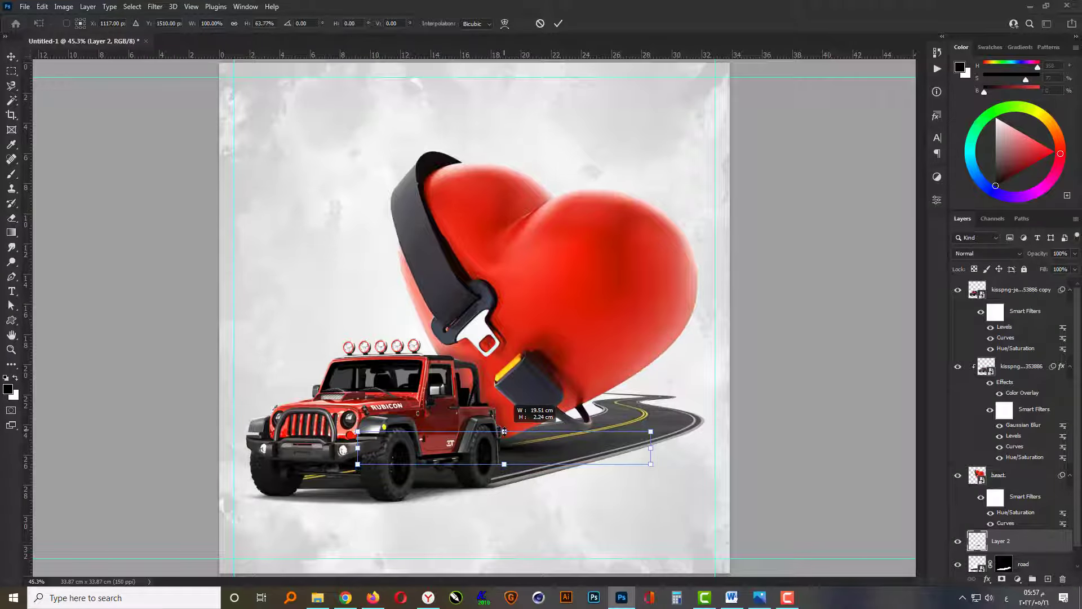
drag(653, 467, 718, 477)
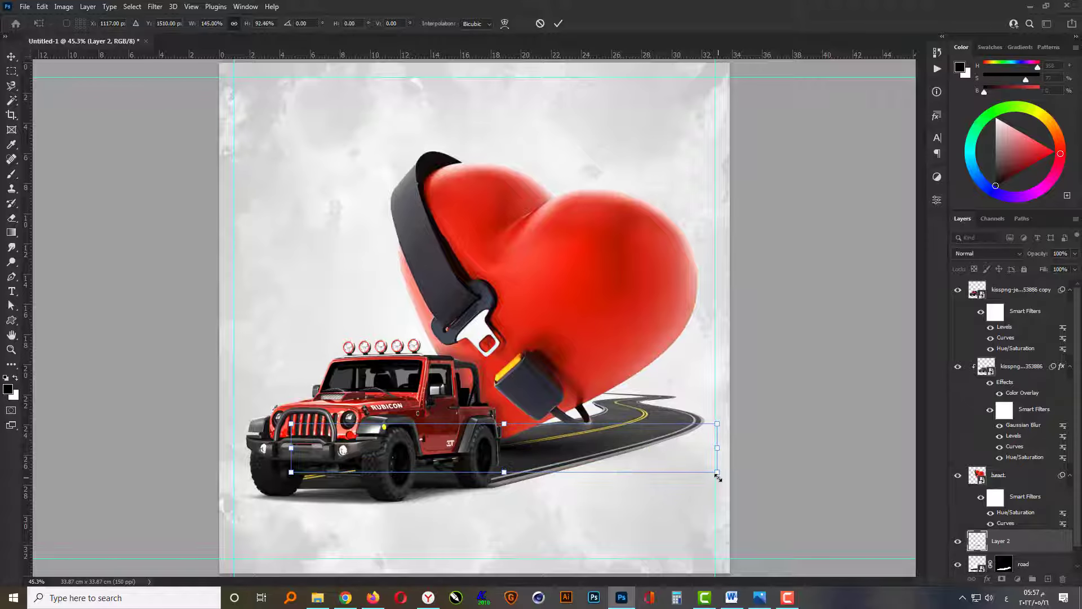
key(Return)
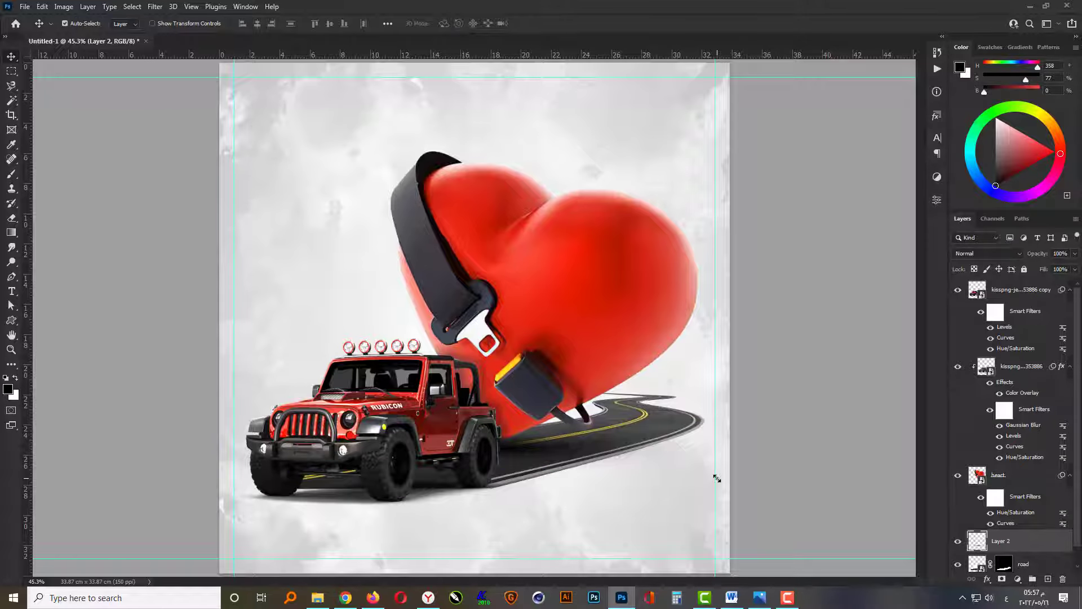
Select the jeep, heart, shadow and road layers together, shift them slightly down on the canvas and deselect them.
scroll(659, 470, down, 1)
click(771, 433)
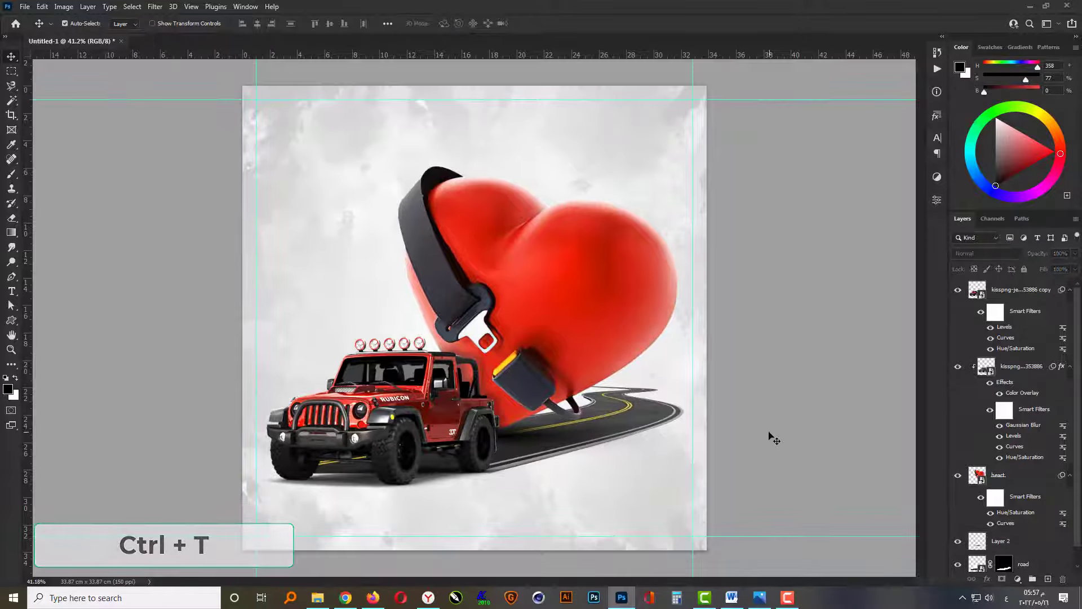
drag(762, 243, 287, 505)
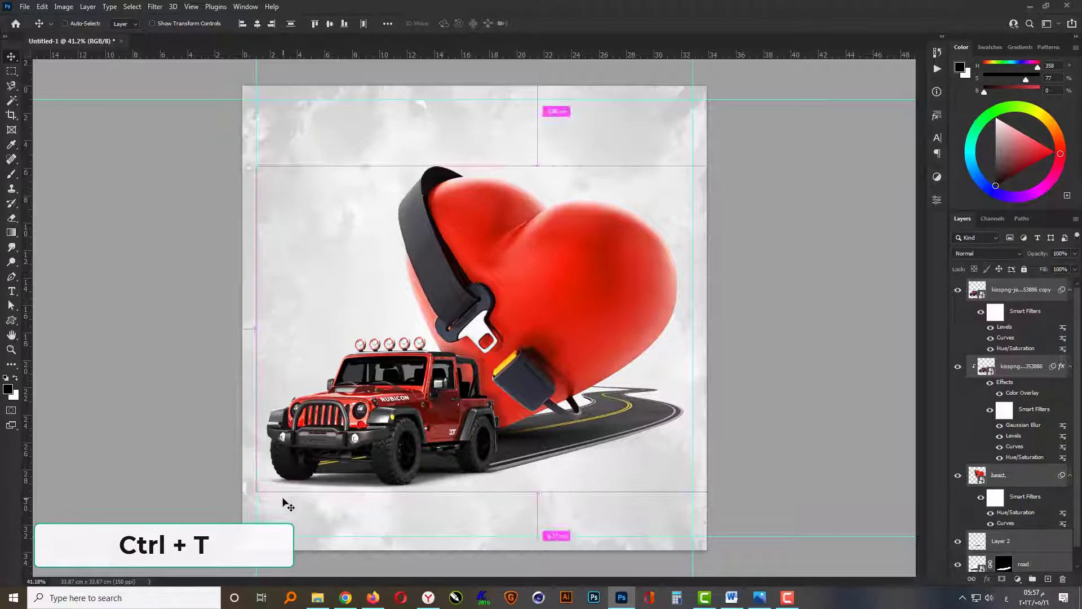
key(ctrl+t)
key(Return)
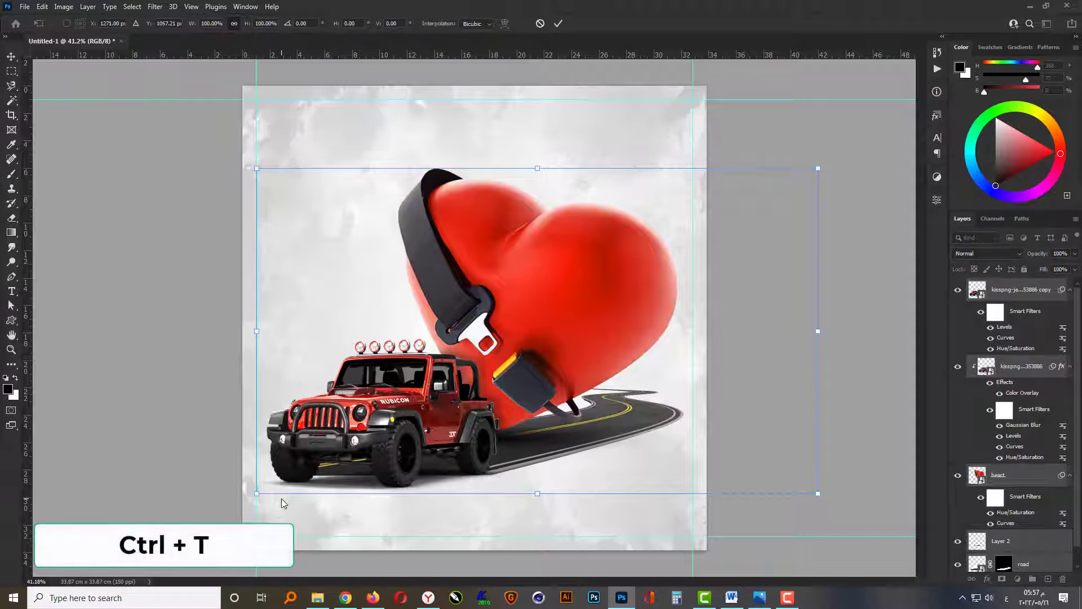
key(Return)
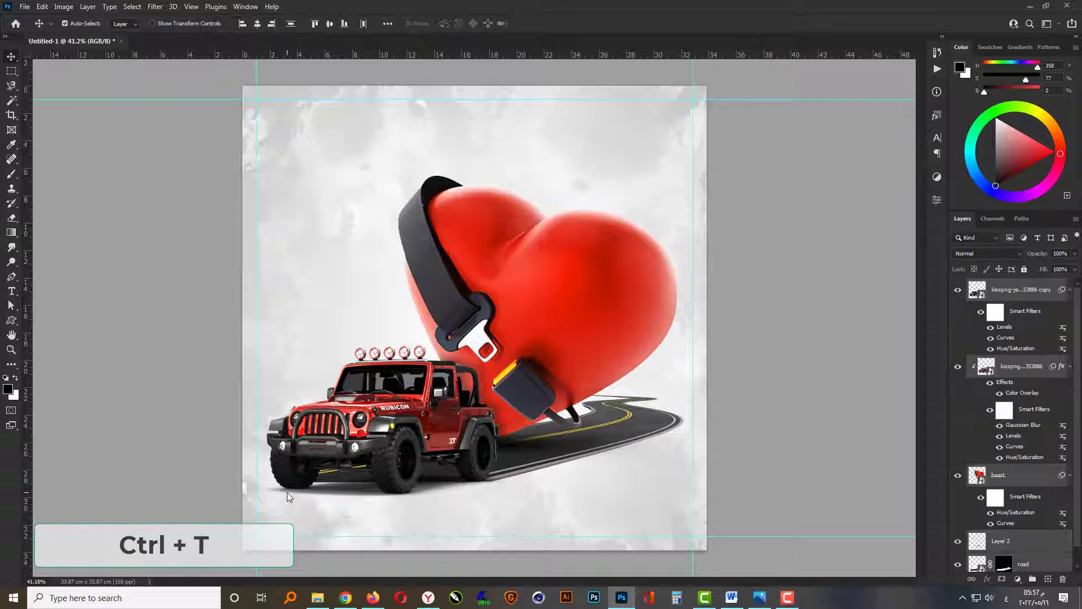
click(287, 495)
Add a new empty layer above all others and choose a soft round brush with a size of 50 px.
click(12, 174)
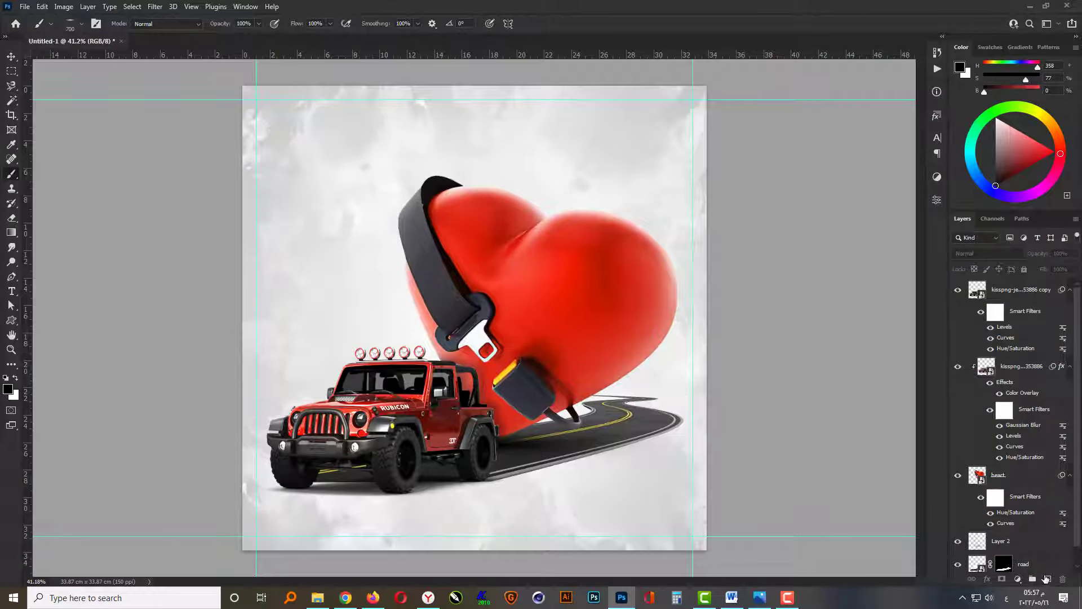
click(1045, 579)
right_click(270, 413)
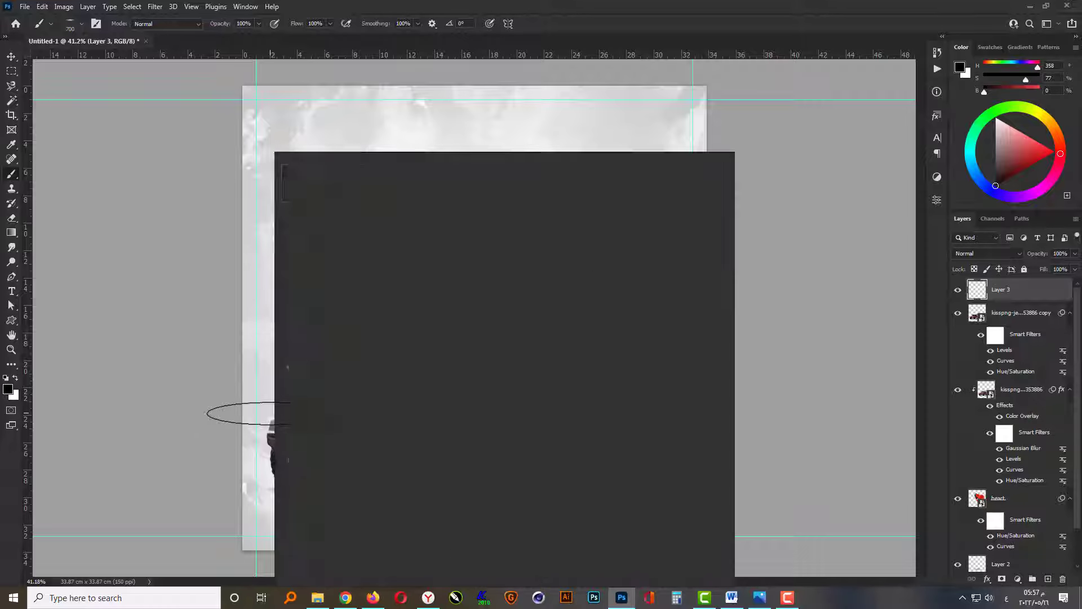
click(309, 252)
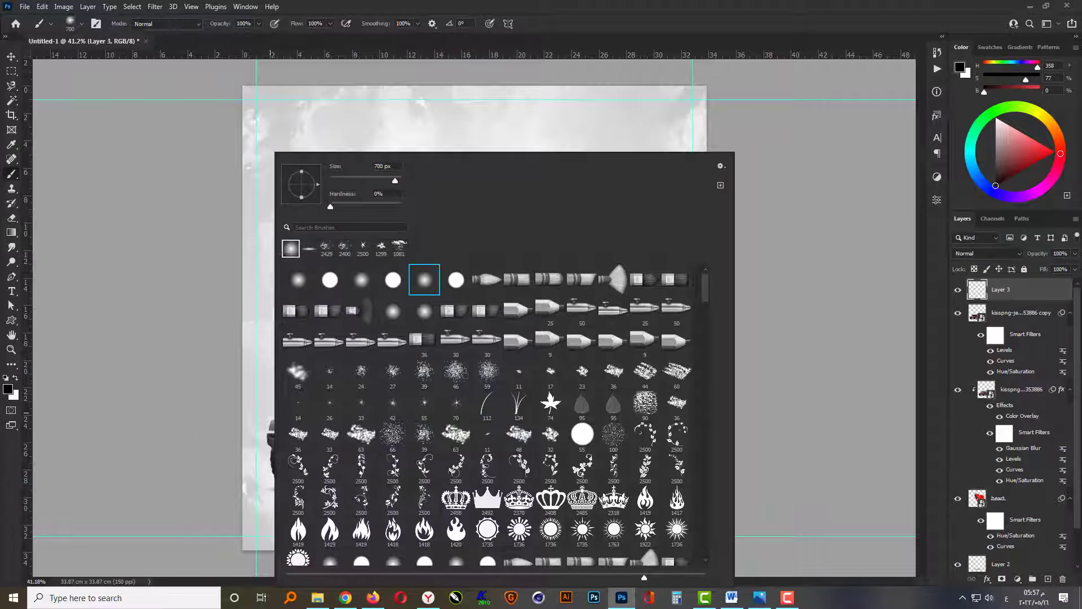
text(50)
key(Return)
Dab a soft white glow onto the jeep's headlight beside the RUBICON fender and duplicate the glow layer.
scroll(372, 420, up, 4)
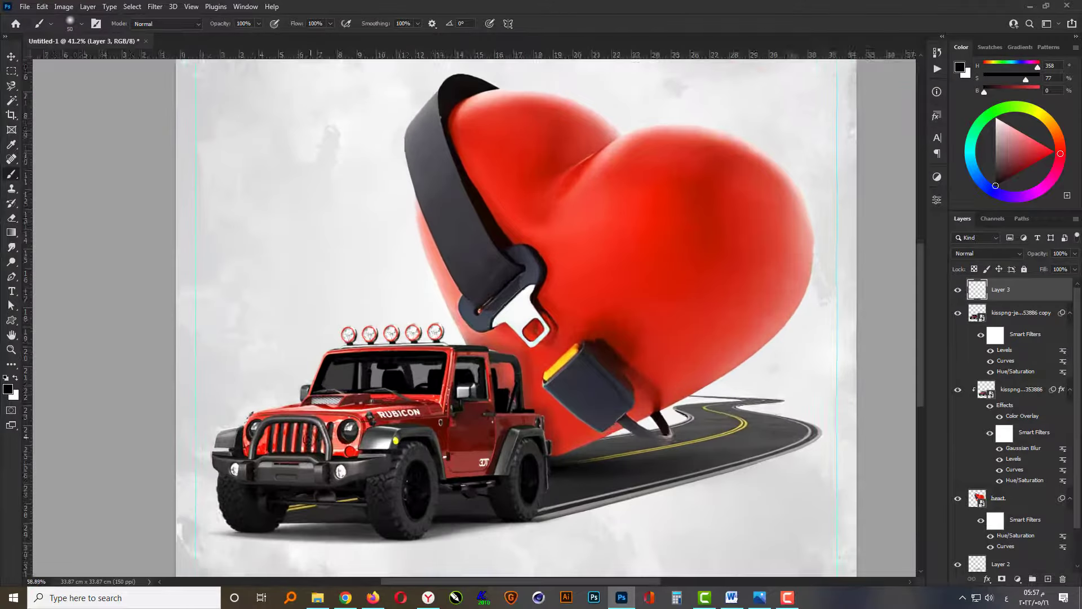
scroll(321, 445, up, 8)
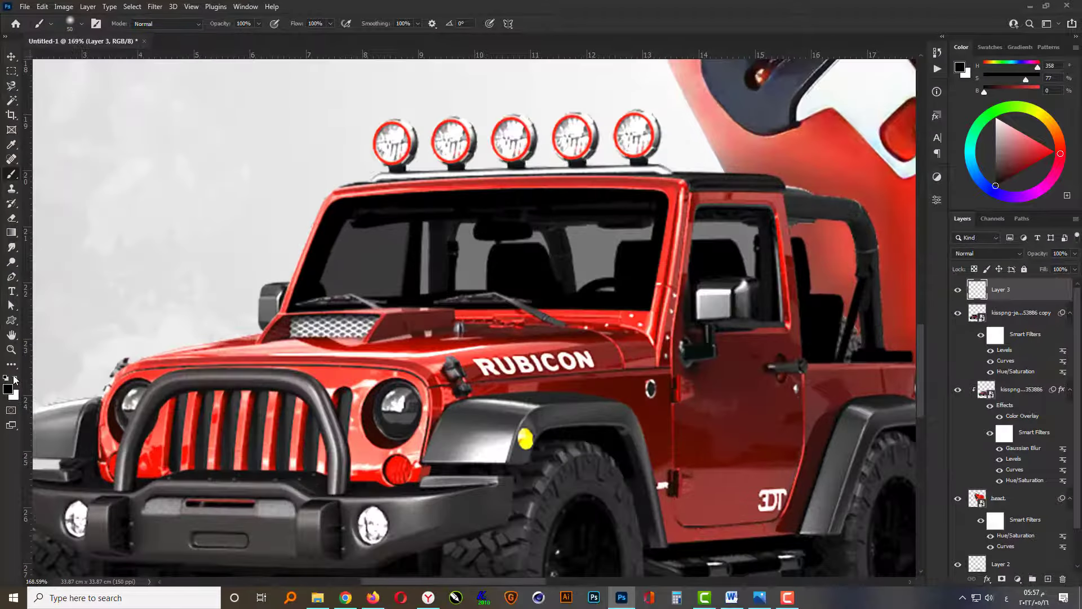
click(16, 379)
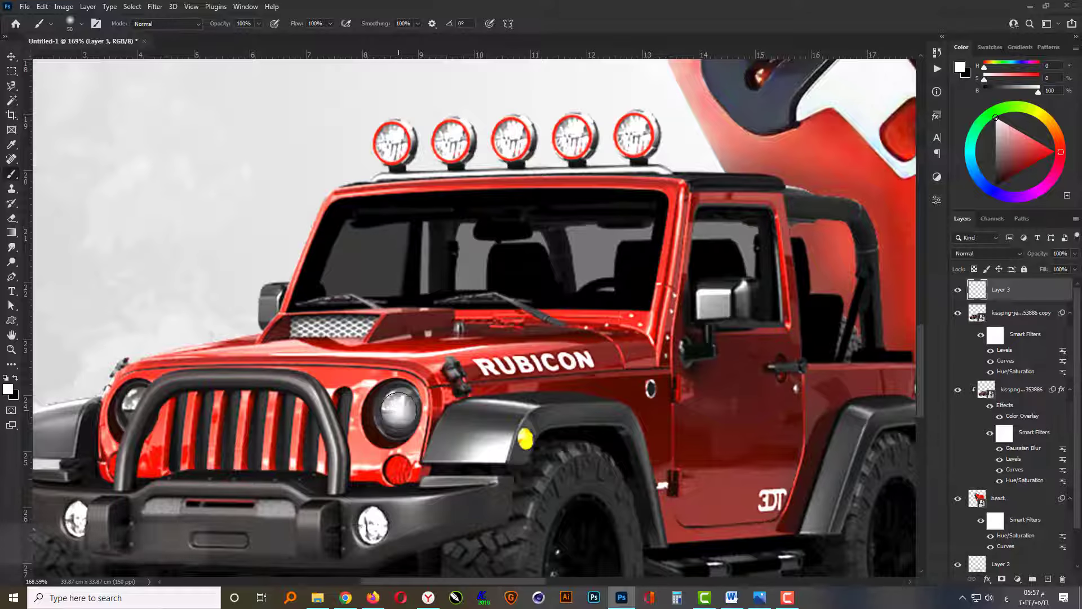
key(ctrl+j)
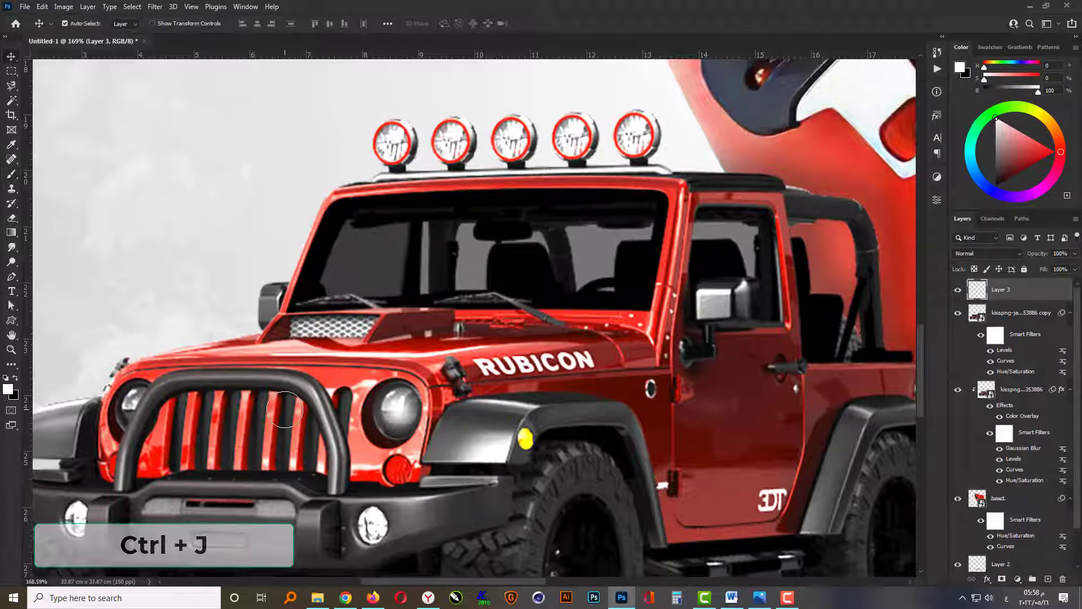
key(v)
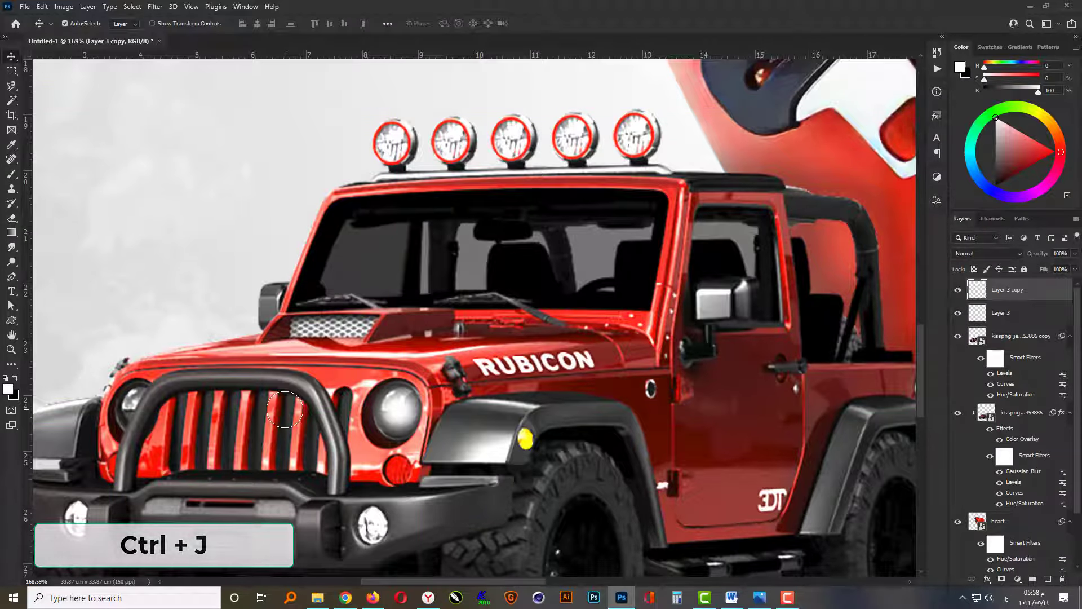
Enlarge the original glow on Layer 3 proportionally around the headlight's centre to form a wider halo.
click(1009, 318)
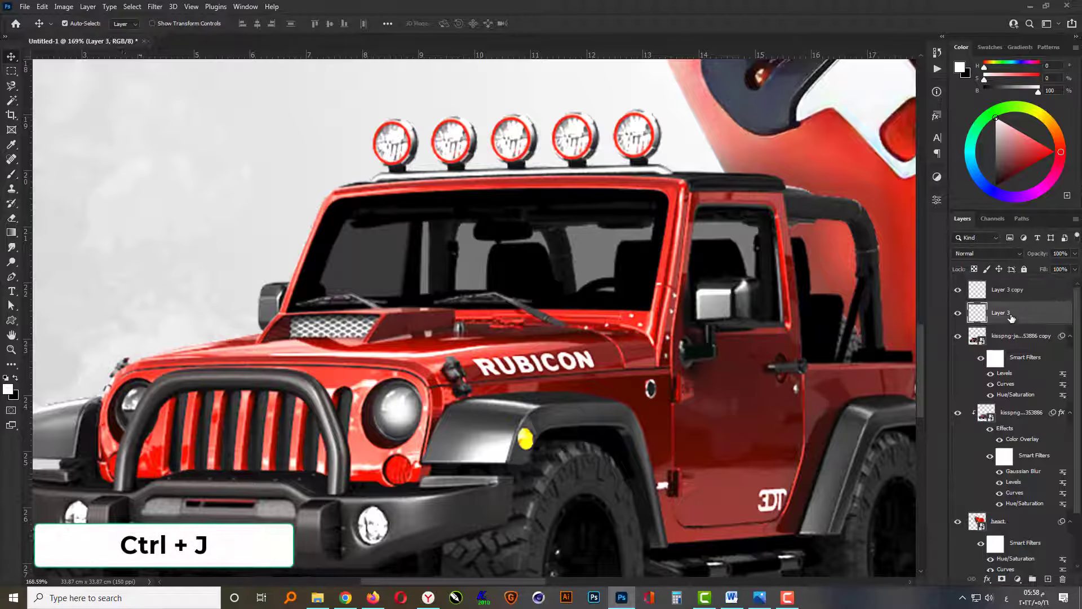
key(ctrl+t)
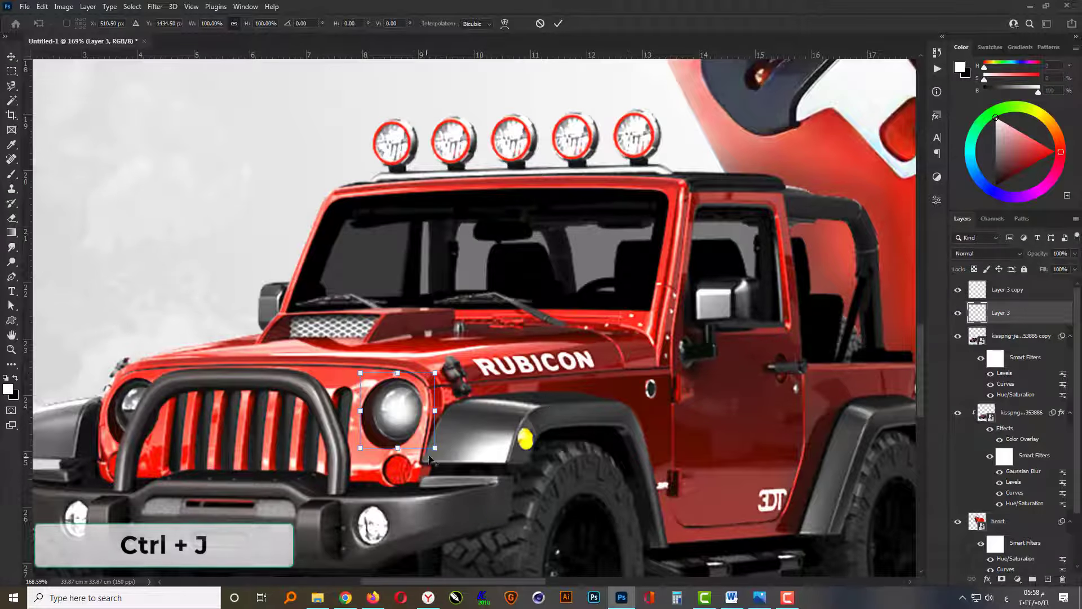
drag(435, 447, 511, 480)
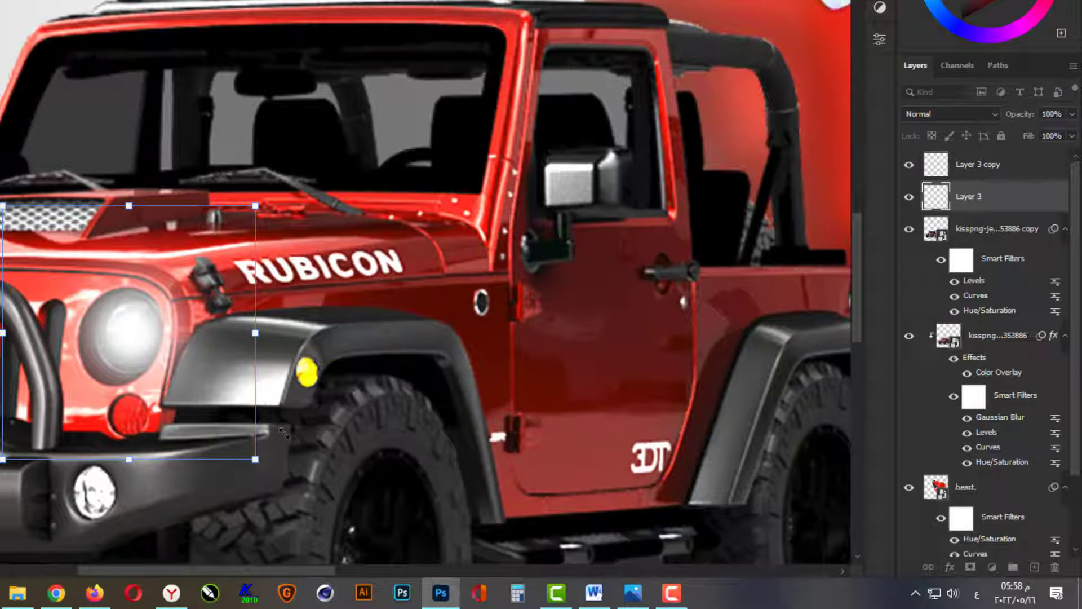
key(Return)
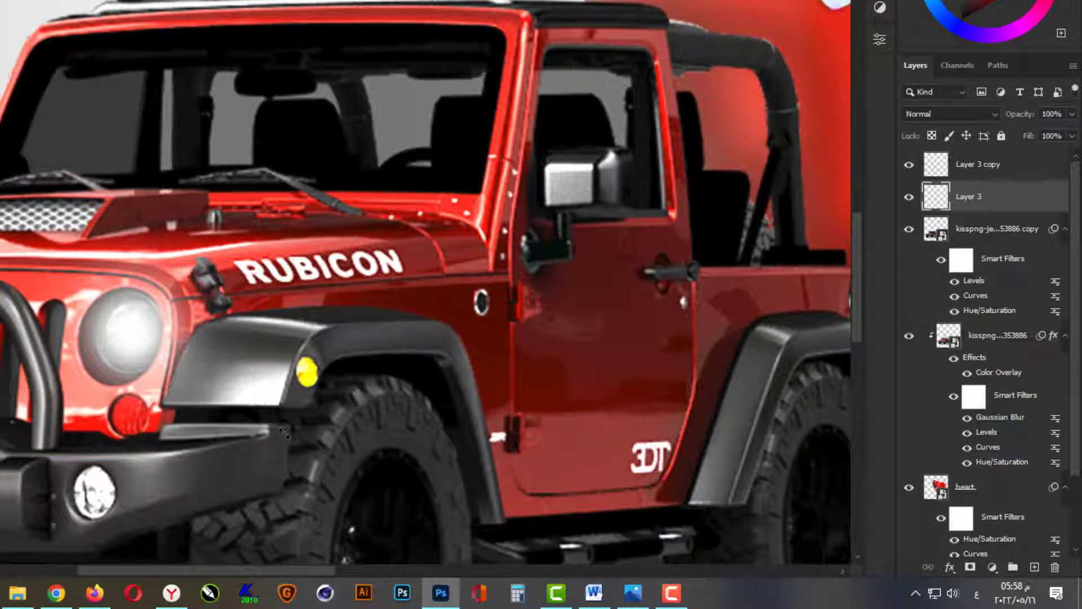
Set both headlight glow layers to the Linear Dodge (Add) blending mode.
shift+click(1004, 165)
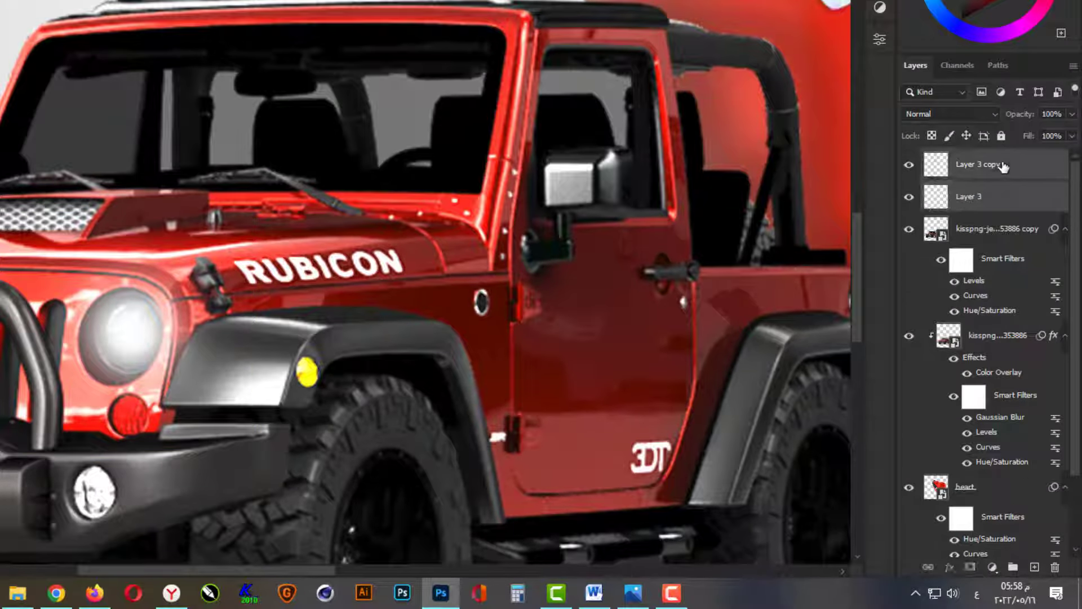
click(971, 110)
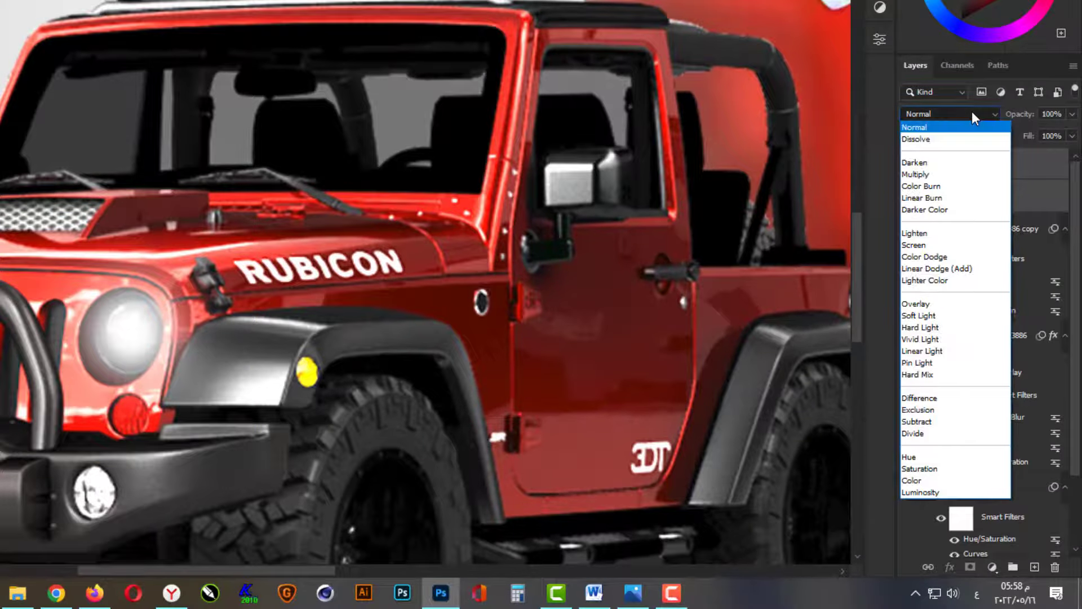
click(962, 269)
Group Layer 3 and Layer 3 copy together.
key(ctrl+g)
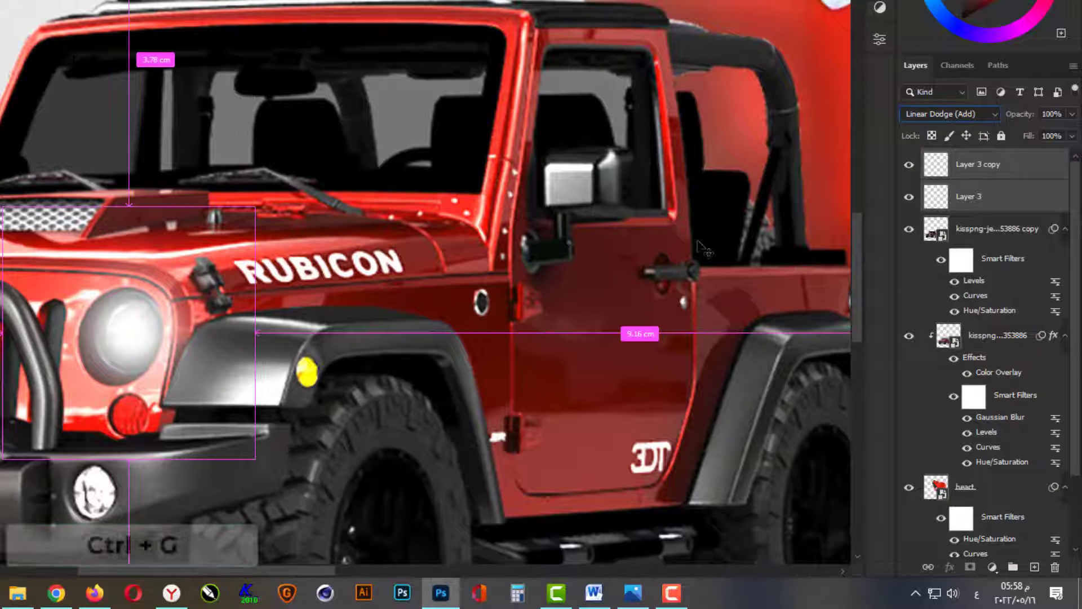
click(1006, 198)
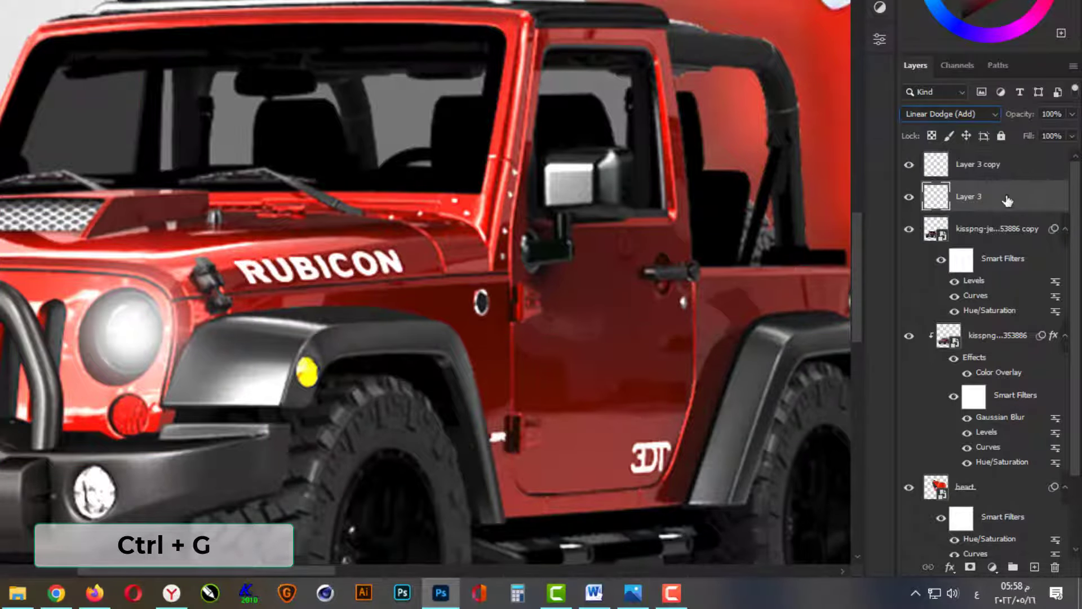
ctrl+click(1002, 174)
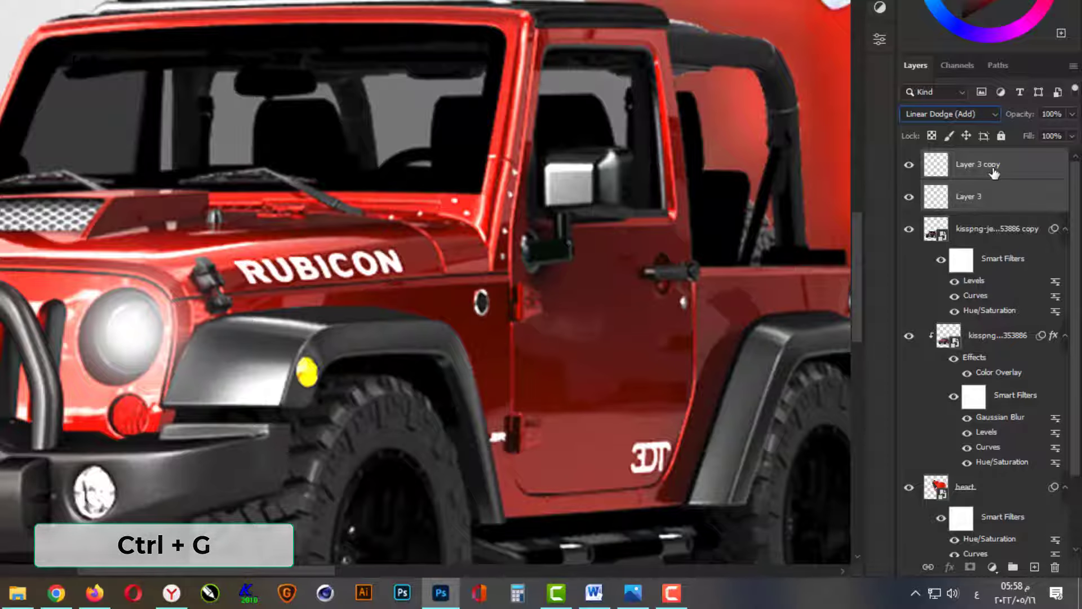
key(ctrl+g)
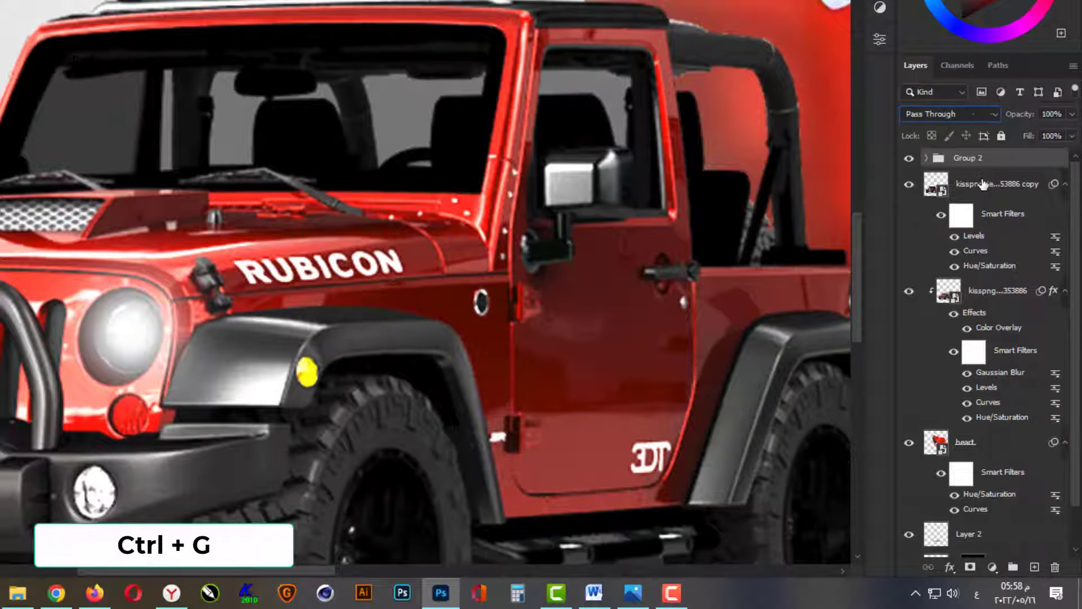
Add a Hue/Saturation adjustment layer above the headlight glow group and clip it to that group.
click(992, 566)
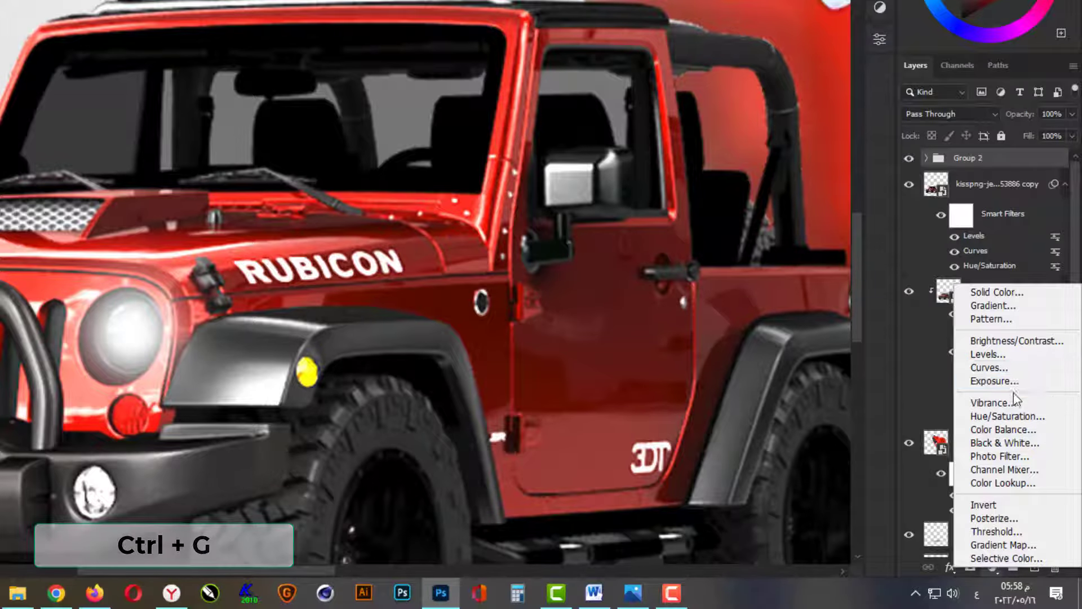
click(1013, 414)
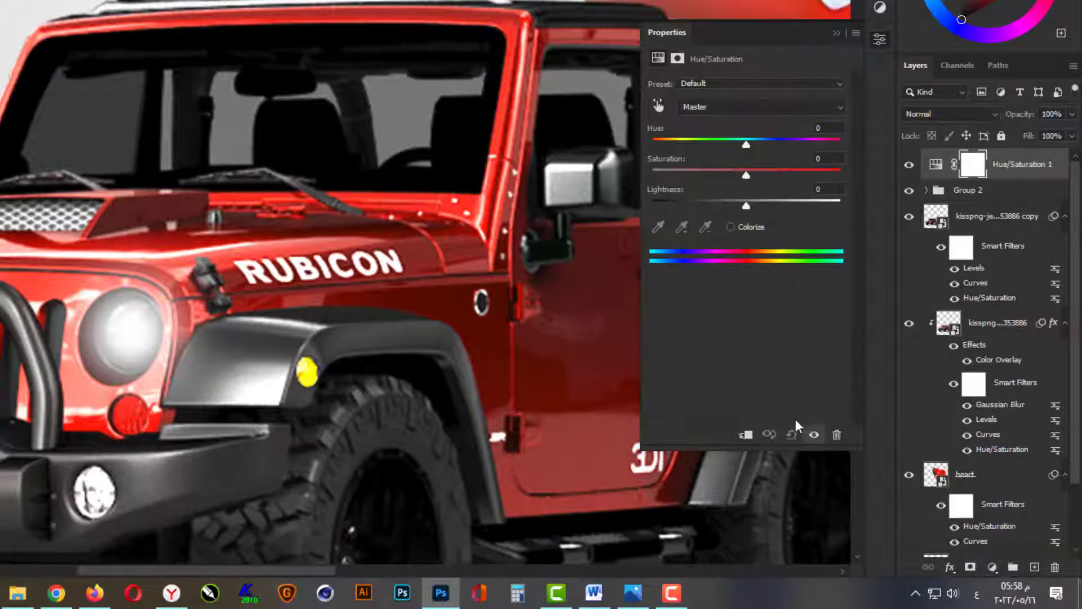
click(745, 435)
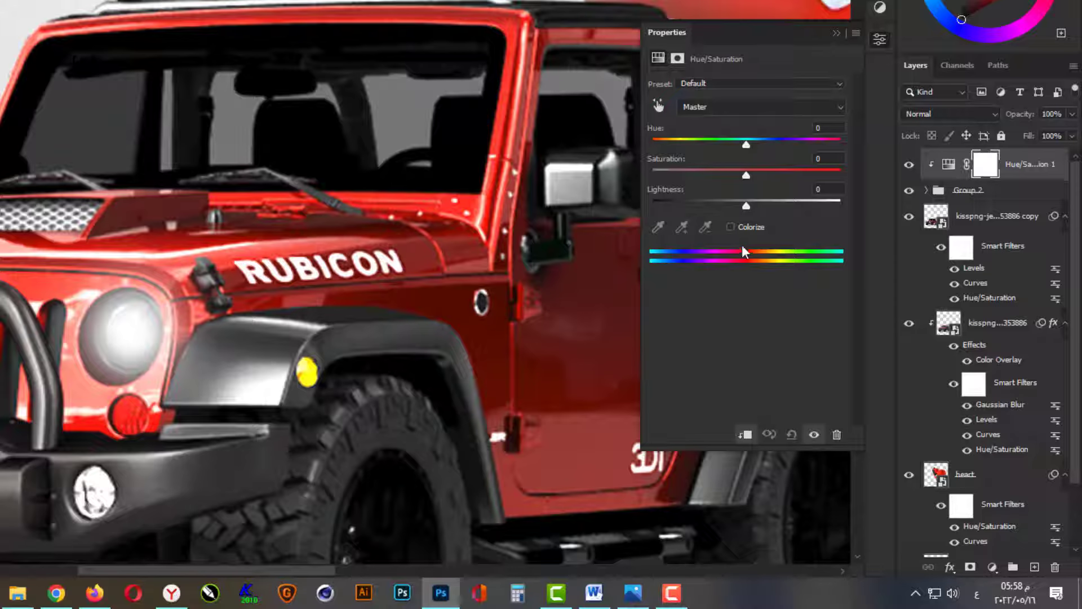
Colorize the headlight glow with hue 50, saturation 100 and lightness -10, and close the adjustment settings.
click(730, 227)
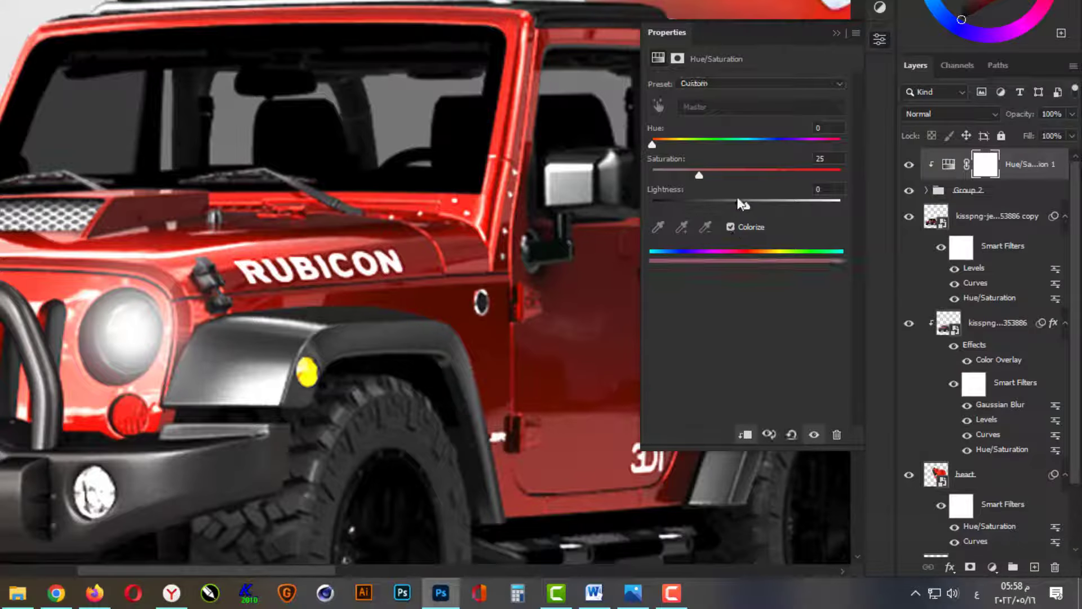
text(100)
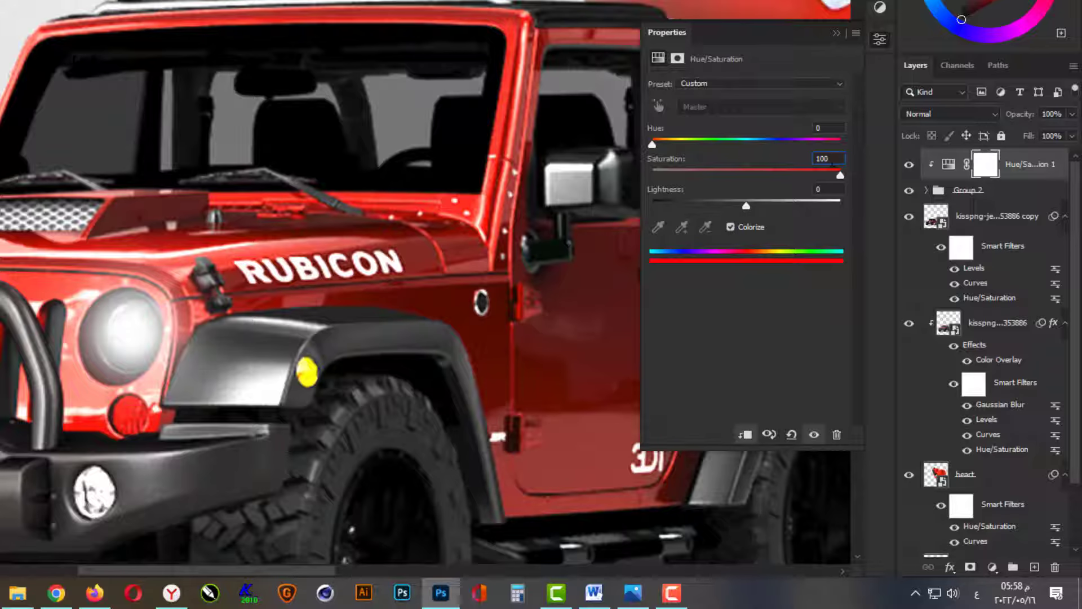
key(Tab)
text(-10)
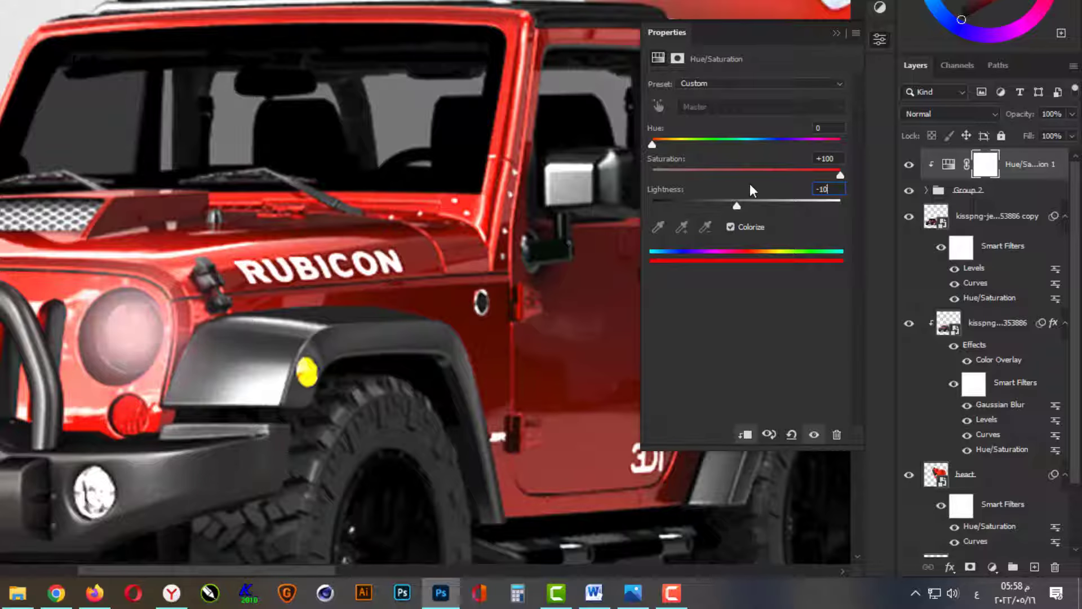
text(50)
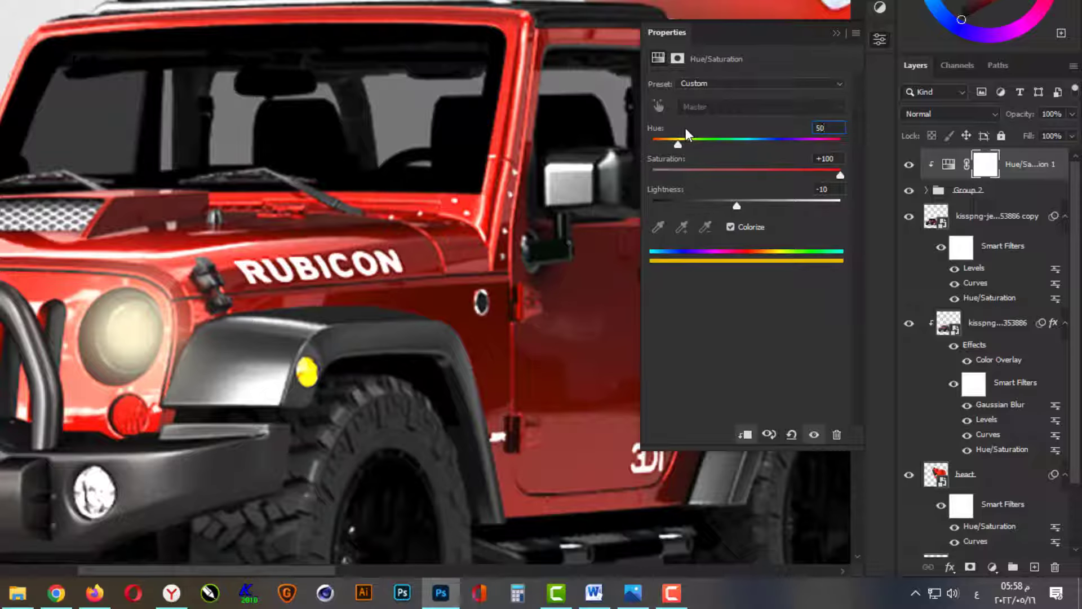
key(Return)
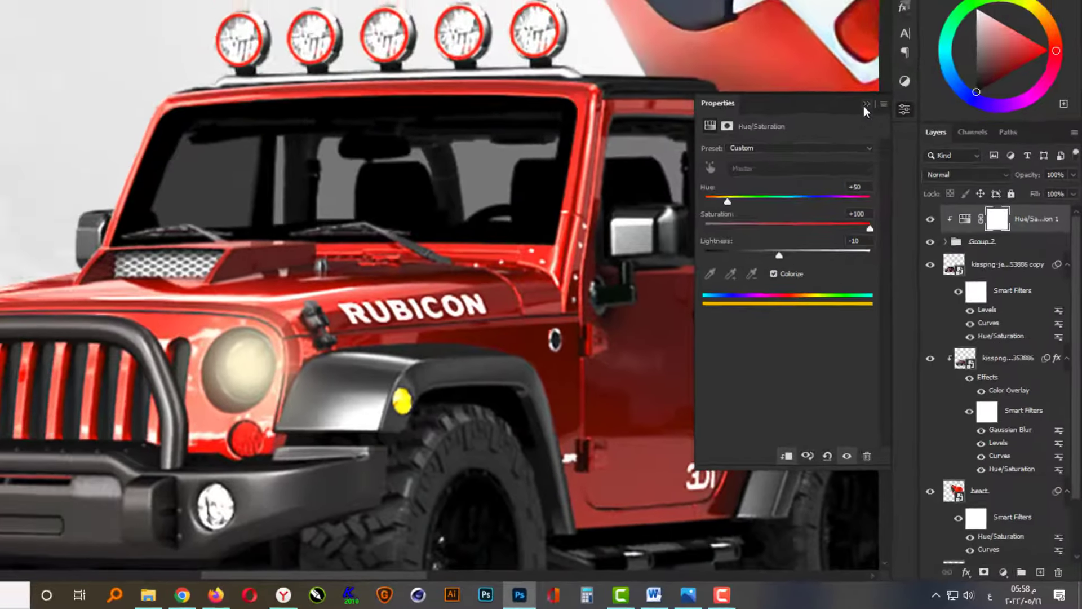
click(837, 33)
Duplicate the headlight glow group together with its clipped Hue/Saturation adjustment.
scroll(534, 276, down, 2)
scroll(692, 373, down, 2)
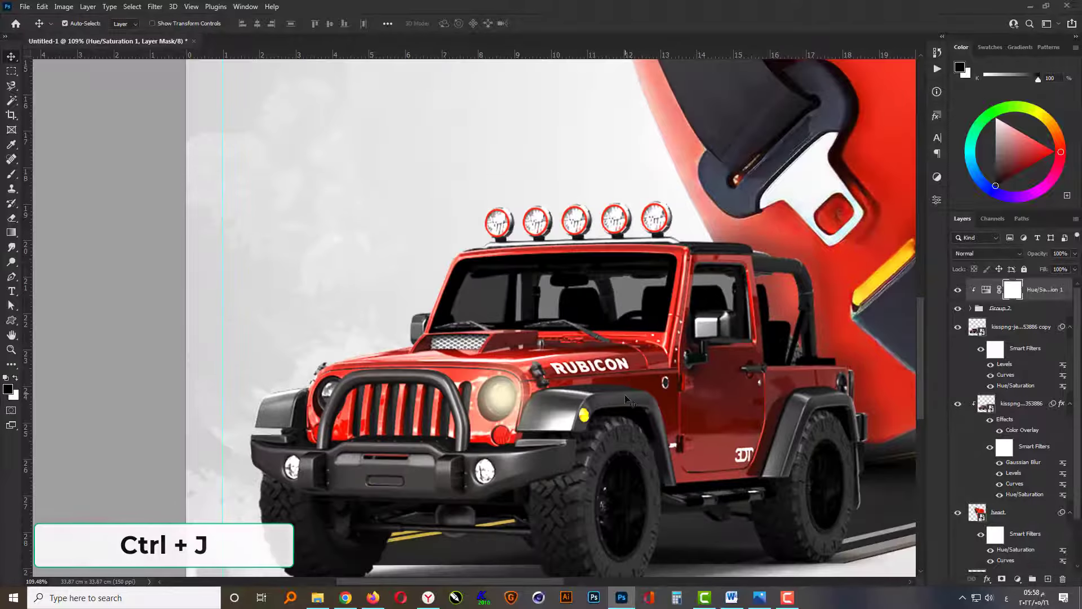
click(992, 309)
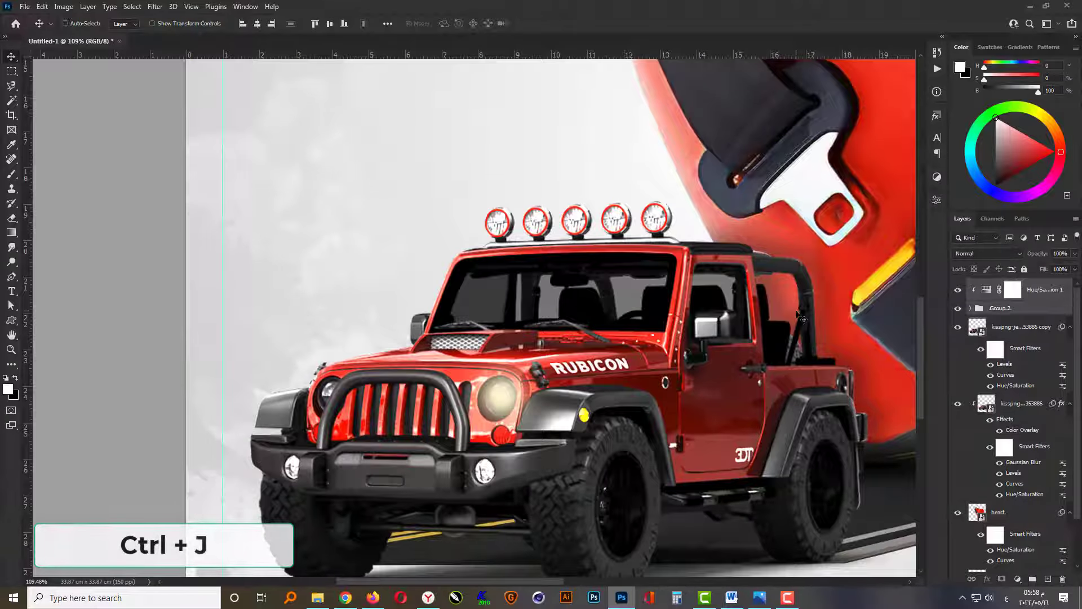
key(ctrl+j)
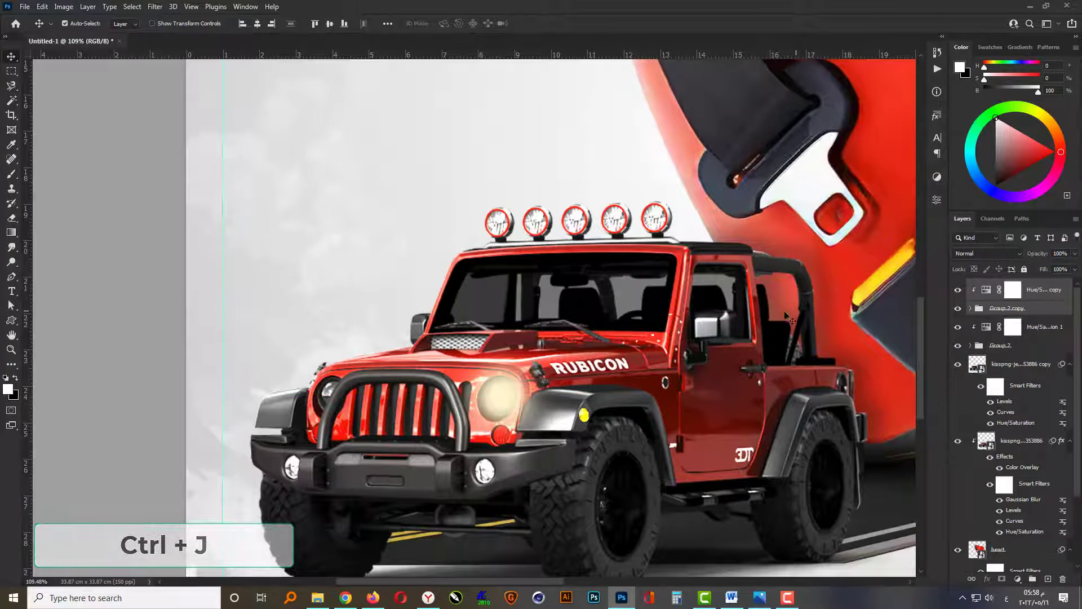
Place the duplicated glow over the jeep's other headlight and group both headlight glows with their Hue/Saturation adjustments.
drag(508, 399, 329, 391)
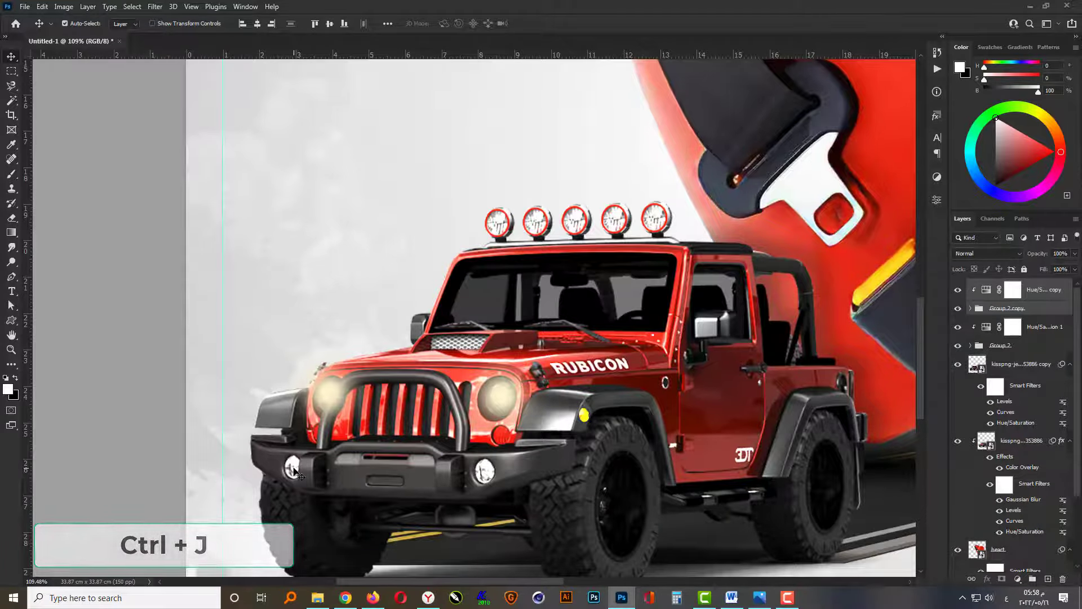
key(ctrl+0)
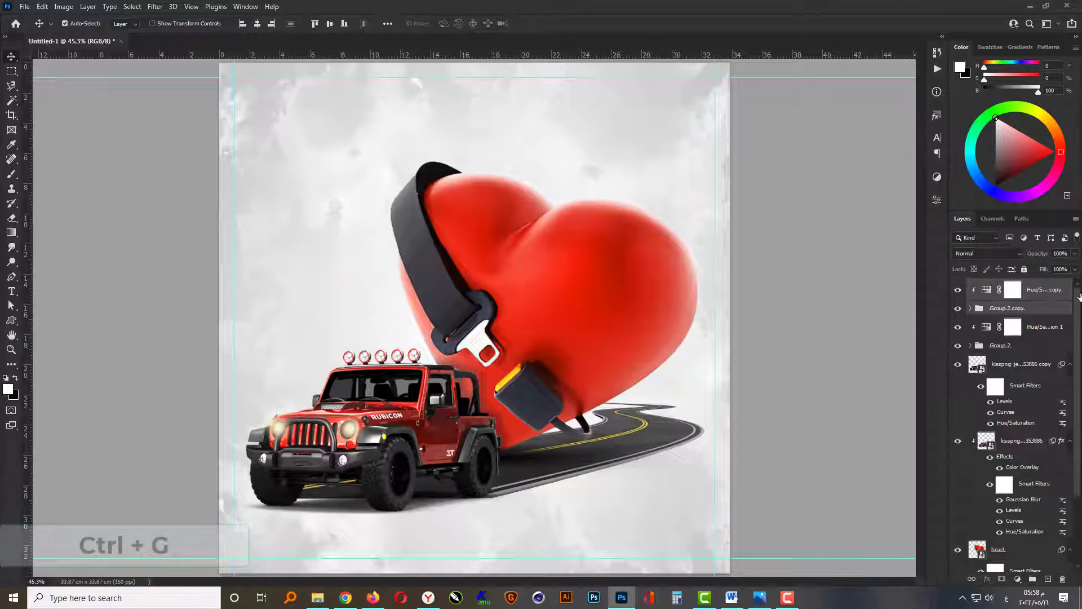
click(1043, 292)
shift+click(1027, 348)
key(ctrl+g)
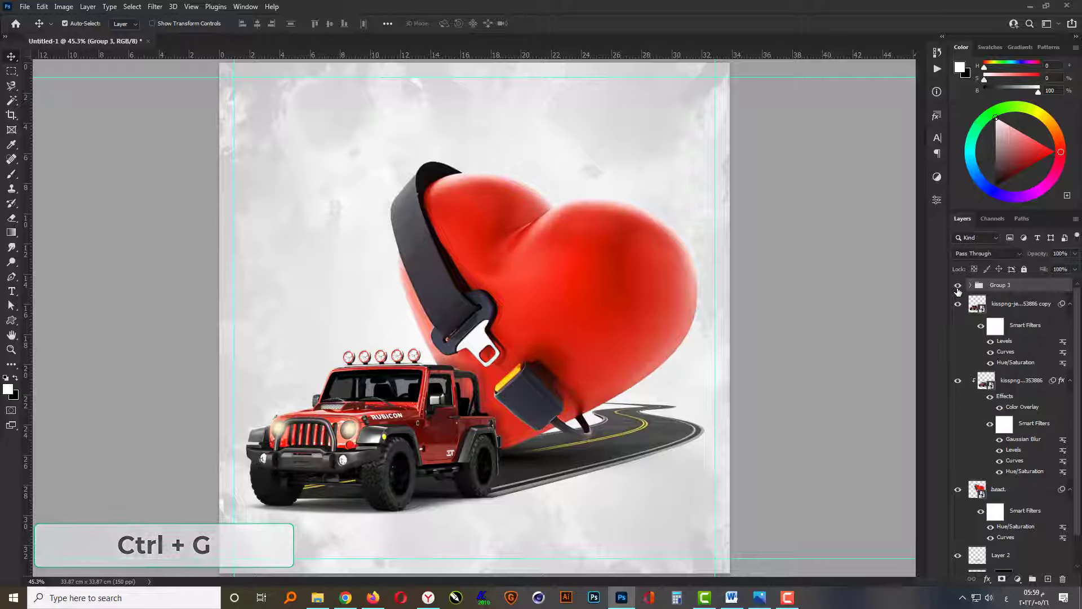
click(804, 418)
Add a text line reading "حافظ على نفسك" in the empty area above the heart.
scroll(600, 492, down, 2)
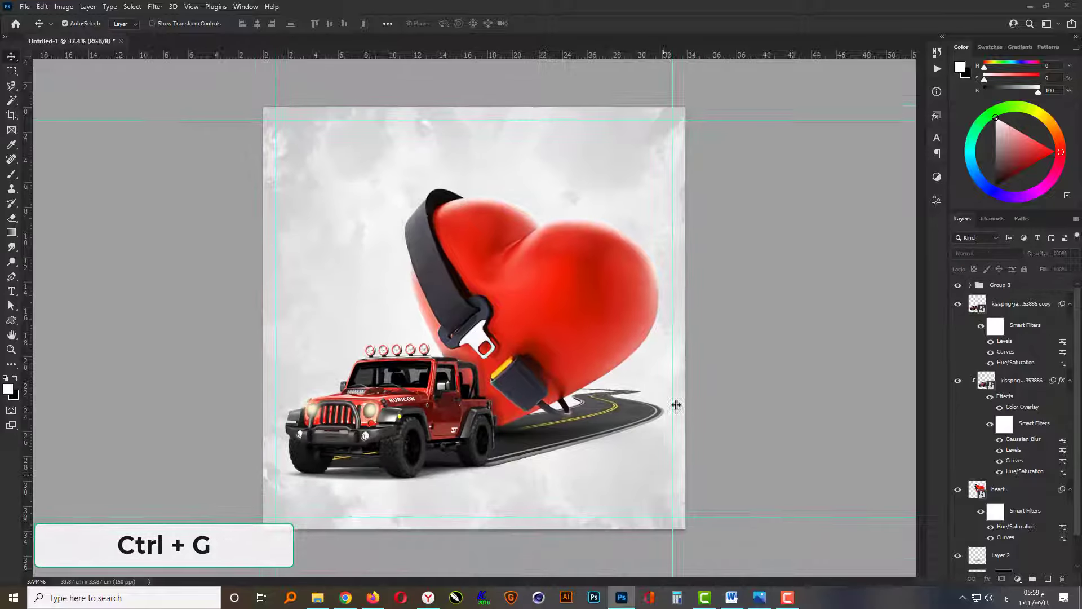
click(11, 291)
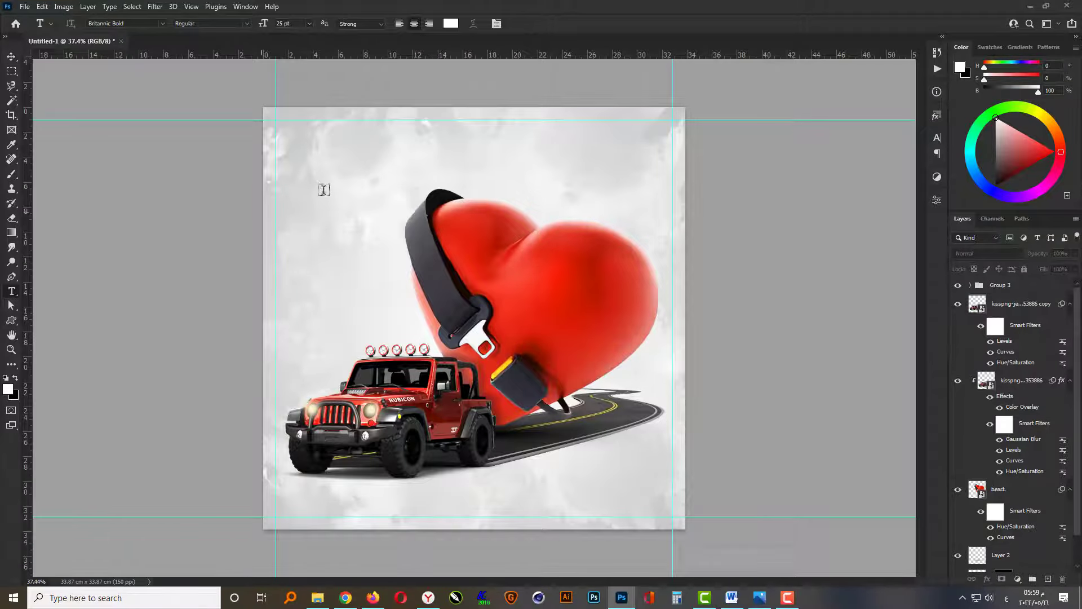
click(510, 153)
scroll(476, 115, up, 2)
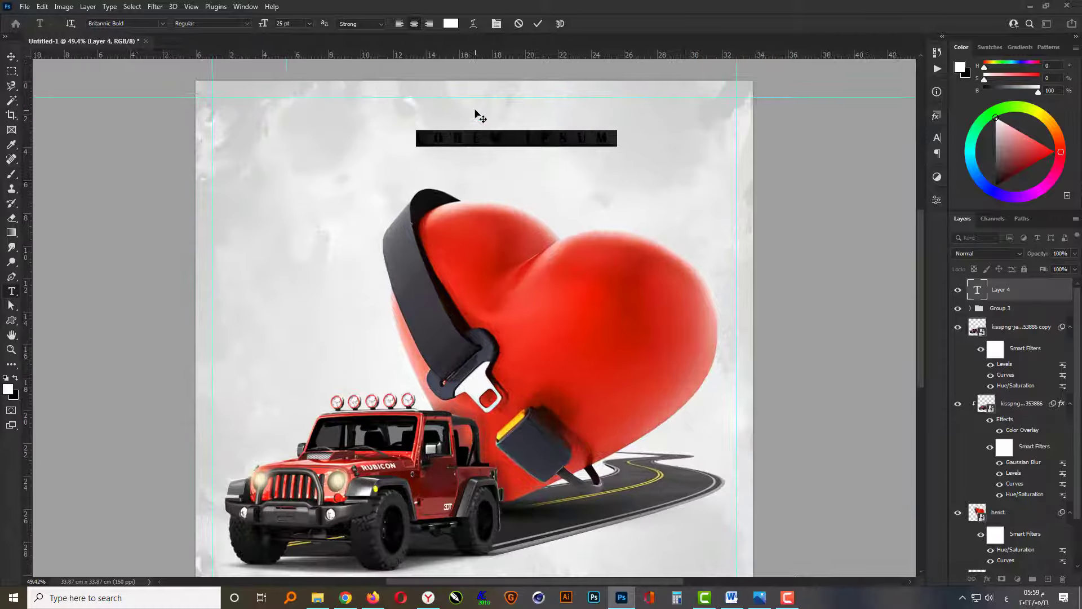
key(BackSpace)
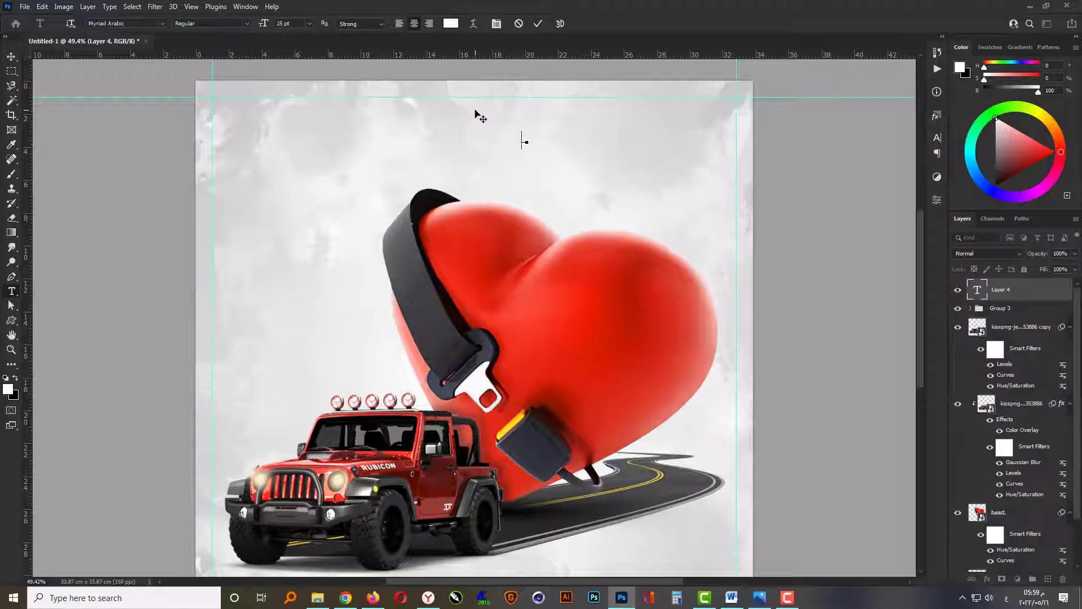
text(ــــــــــــــــــــ)
key(ctrl+Return)
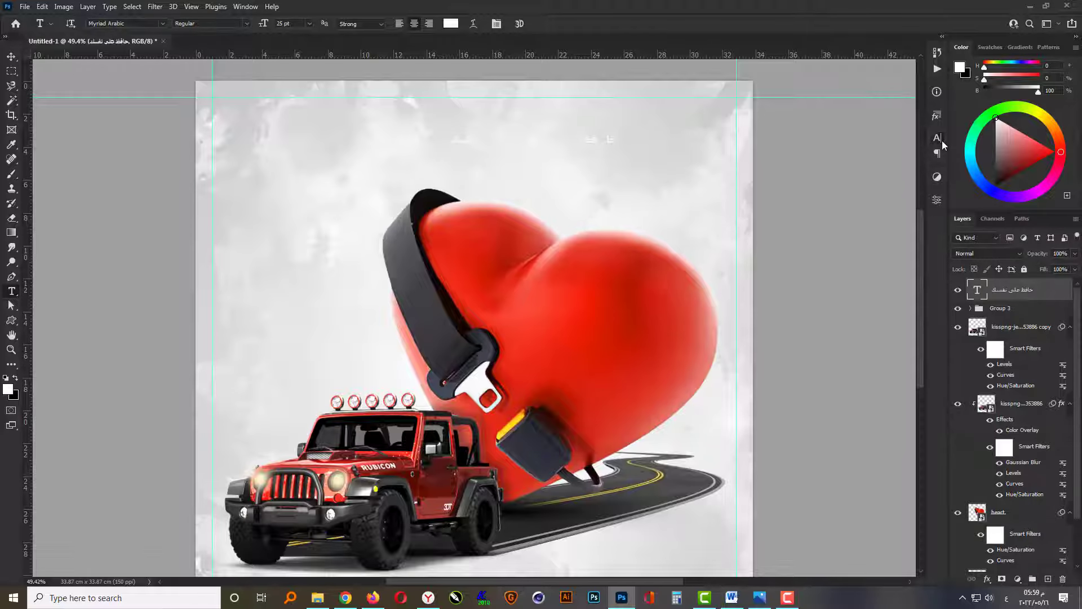
Set the text line's tracking to 0 and its font size to 50 pt.
click(936, 137)
click(917, 179)
click(901, 245)
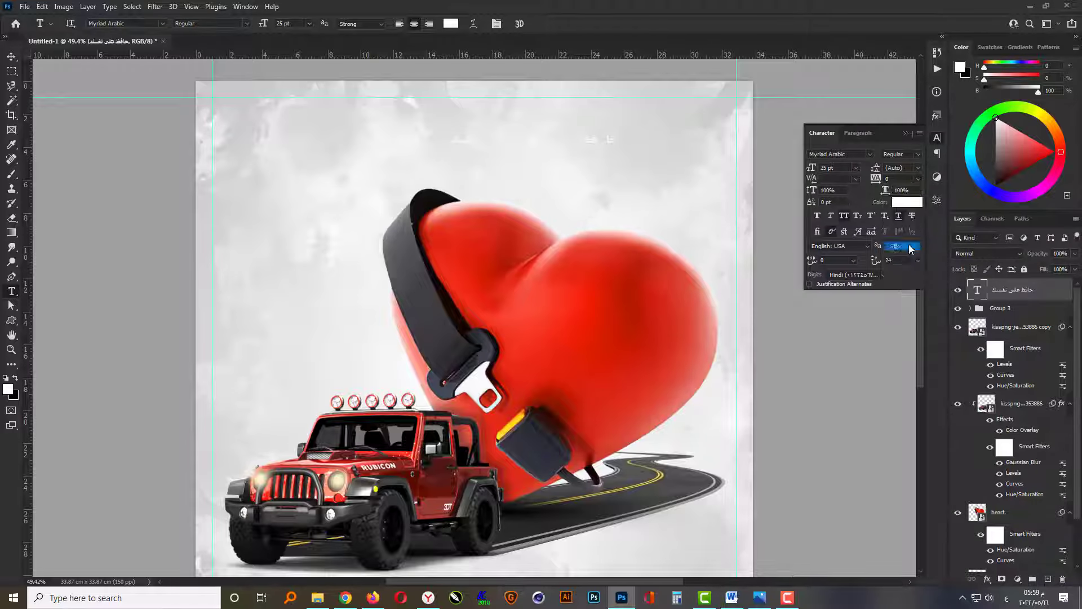
drag(829, 168, 758, 193)
text(50)
key(Return)
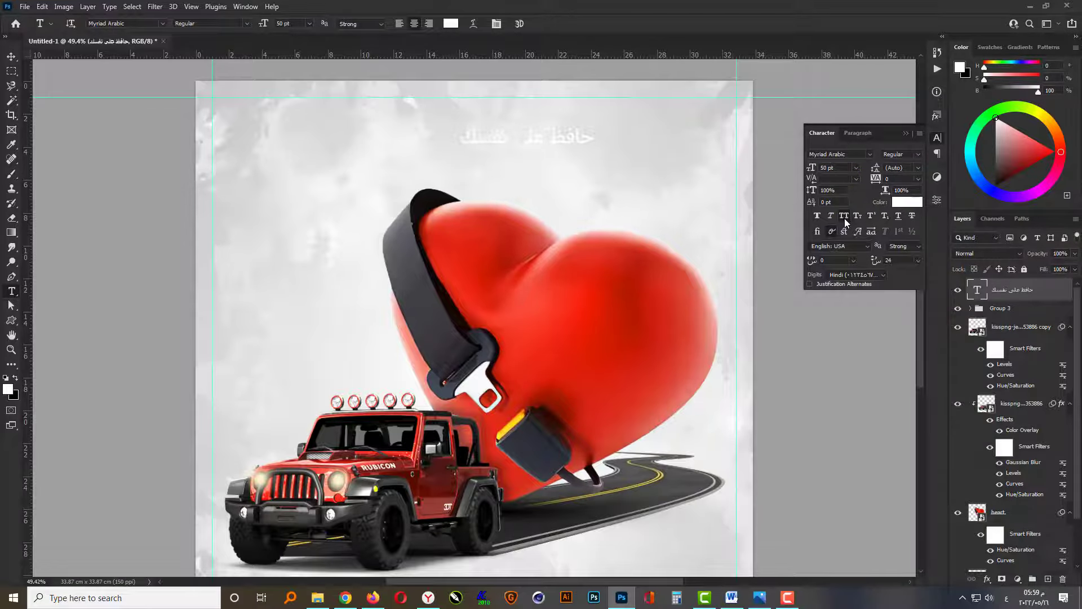
Change the text line's font to Hamdy v1 and close the character settings.
click(868, 154)
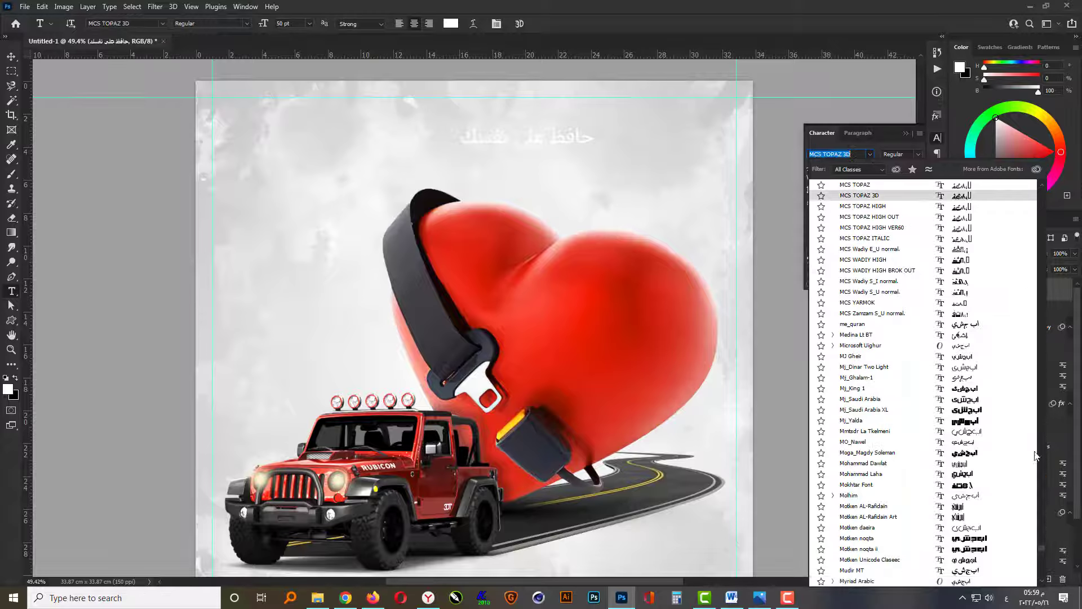
drag(1041, 548, 1046, 188)
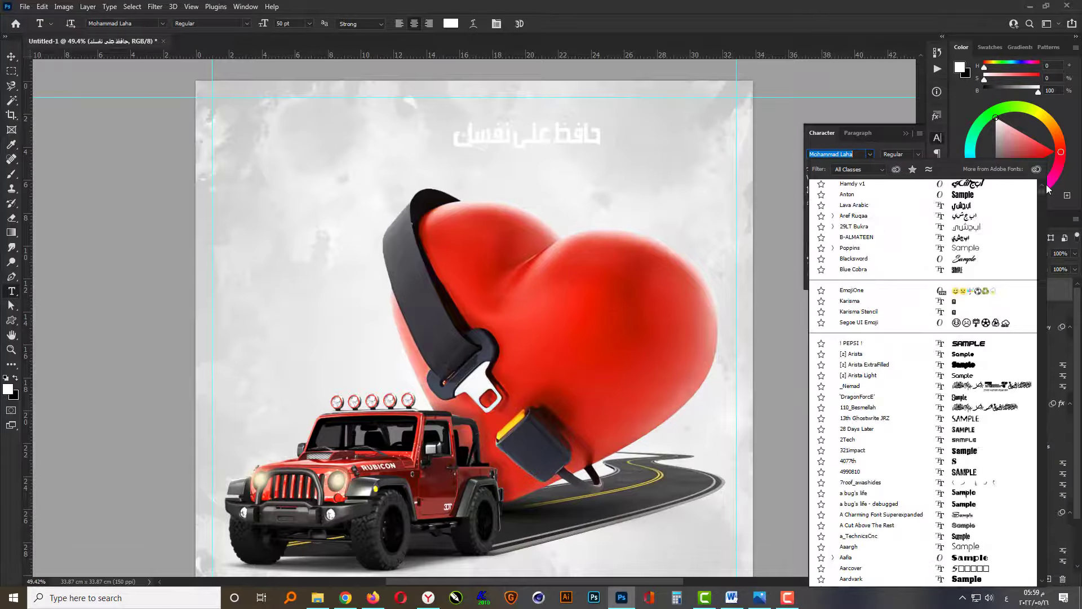
click(973, 187)
click(905, 133)
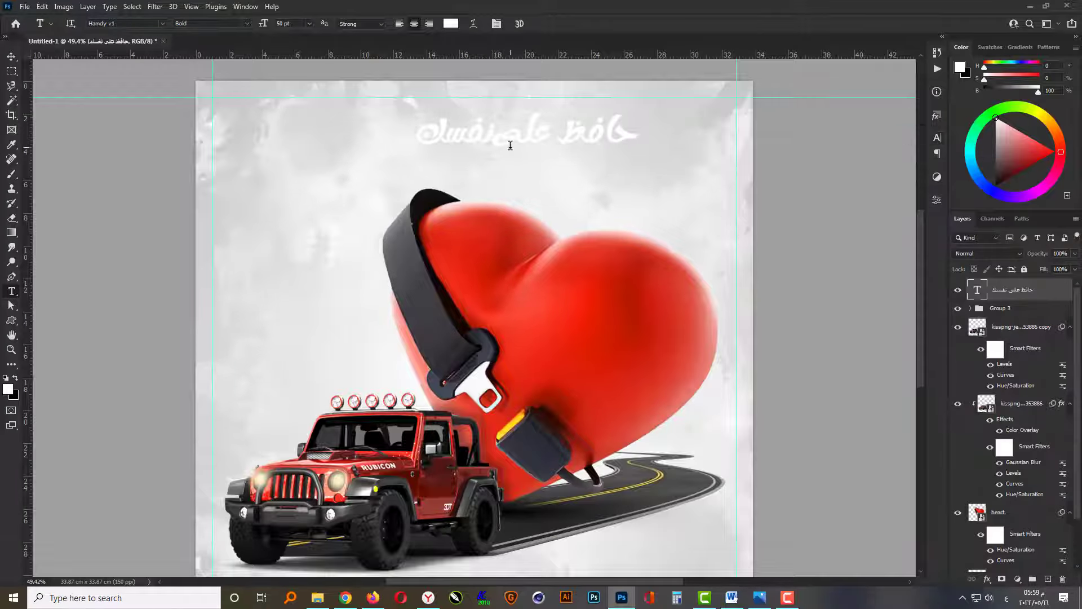
Add a Gradient Overlay to the text and set the gradient's first color stop to dark red 780e01.
key(v)
click(987, 579)
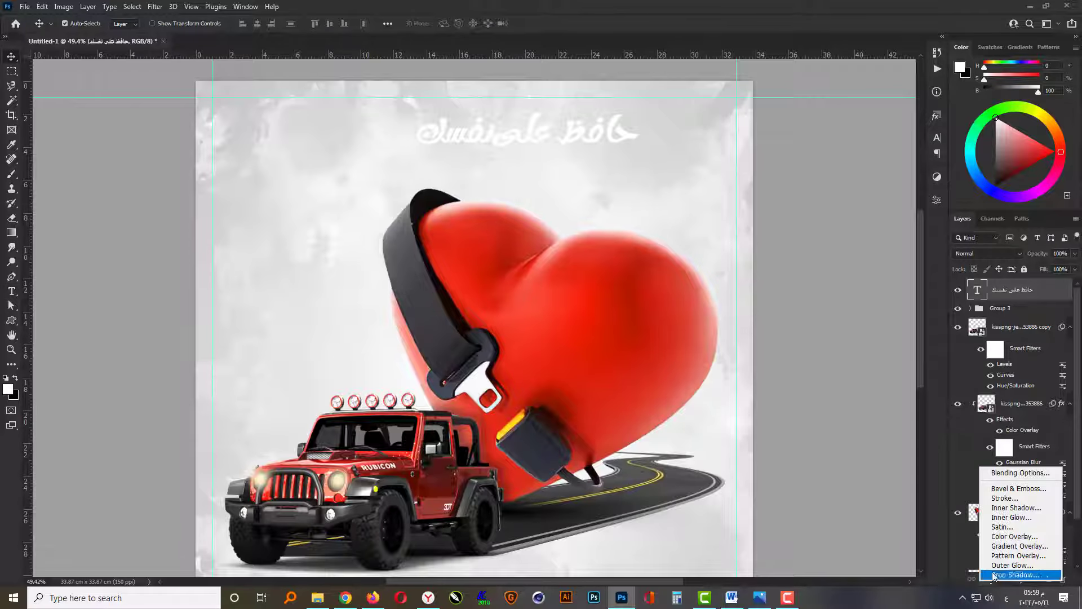
click(1008, 551)
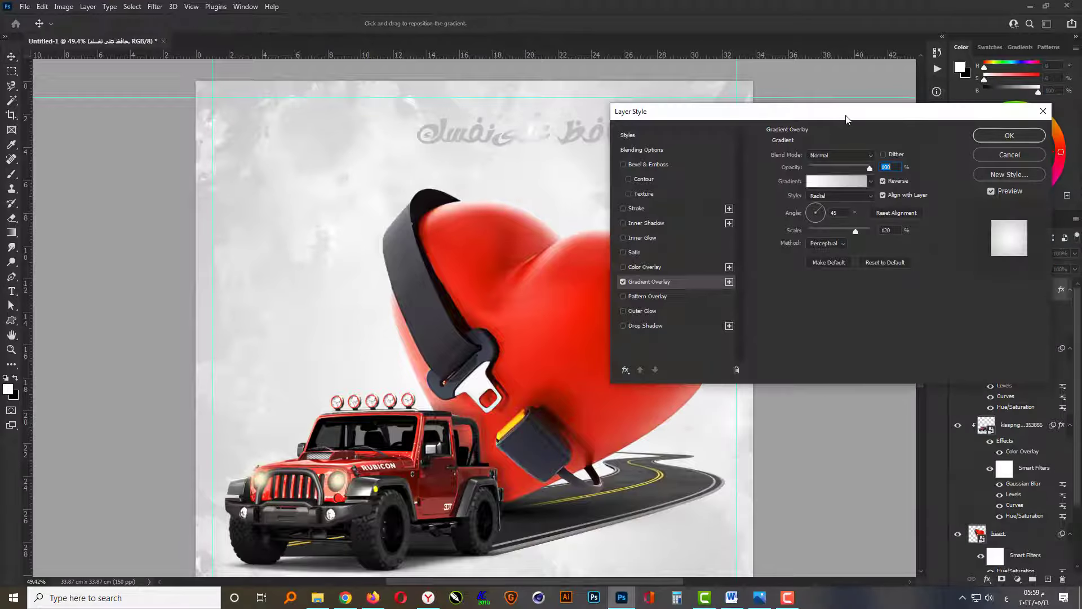
drag(845, 118, 855, 222)
click(851, 289)
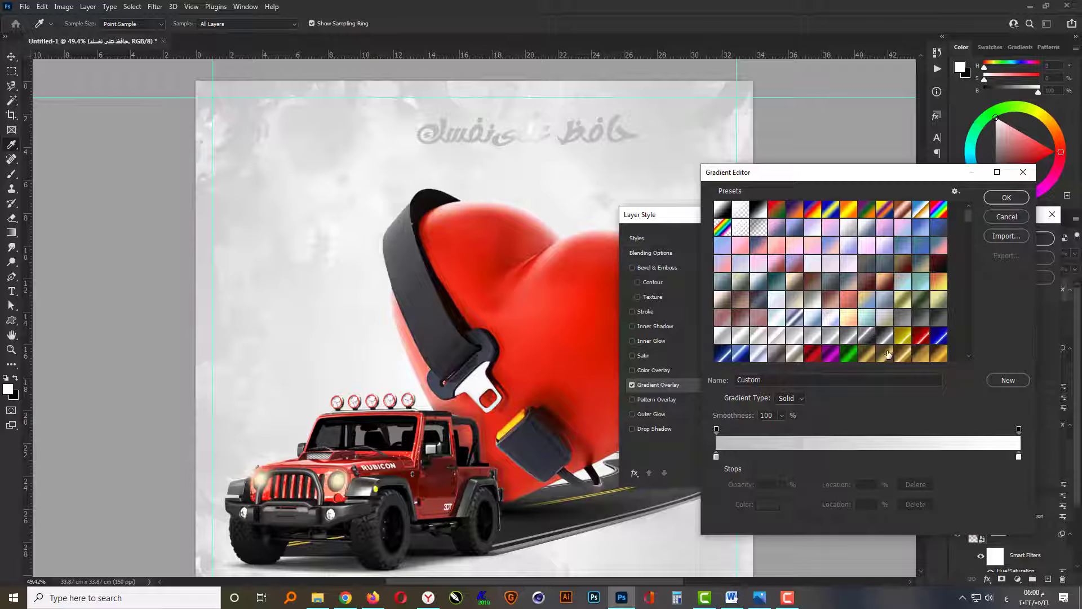
click(716, 456)
click(768, 504)
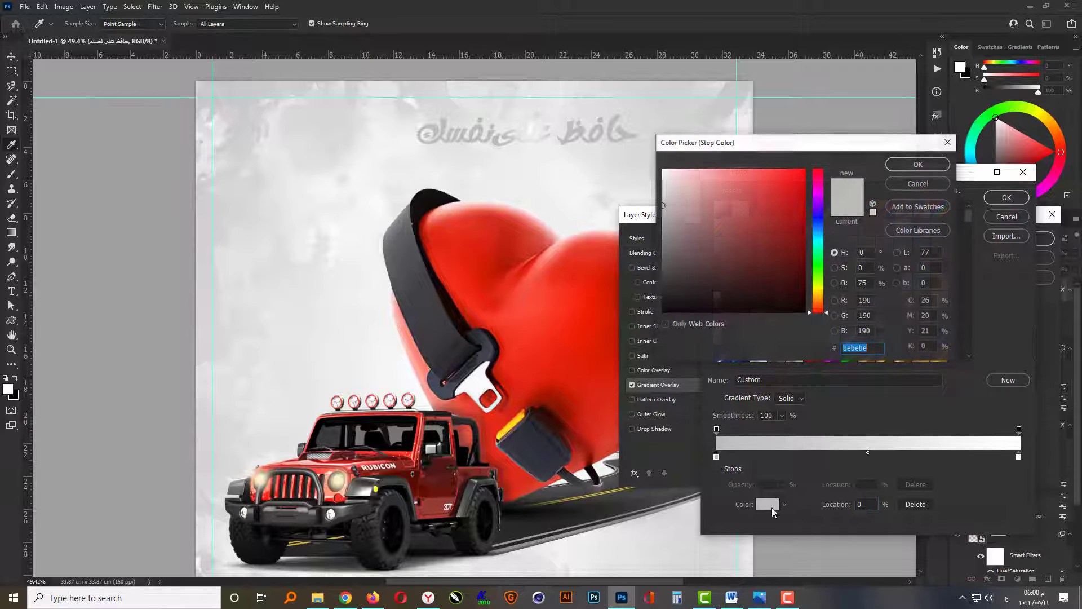
click(510, 253)
click(804, 245)
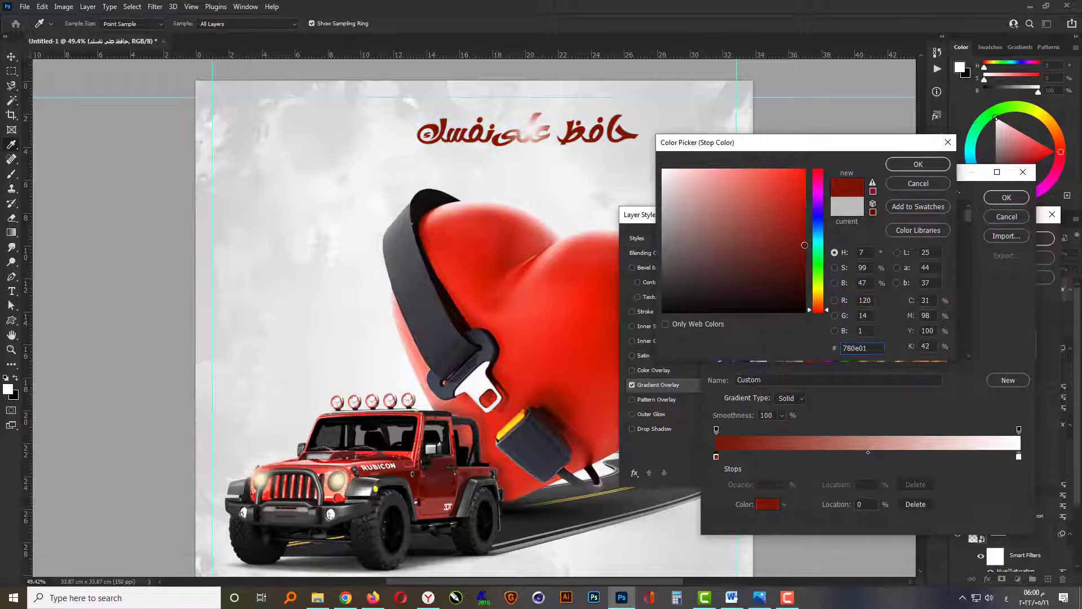
click(902, 165)
Set the overlay gradient's end stop to bright red fa230b, sampled from the heart, and accept the gradient.
click(1018, 457)
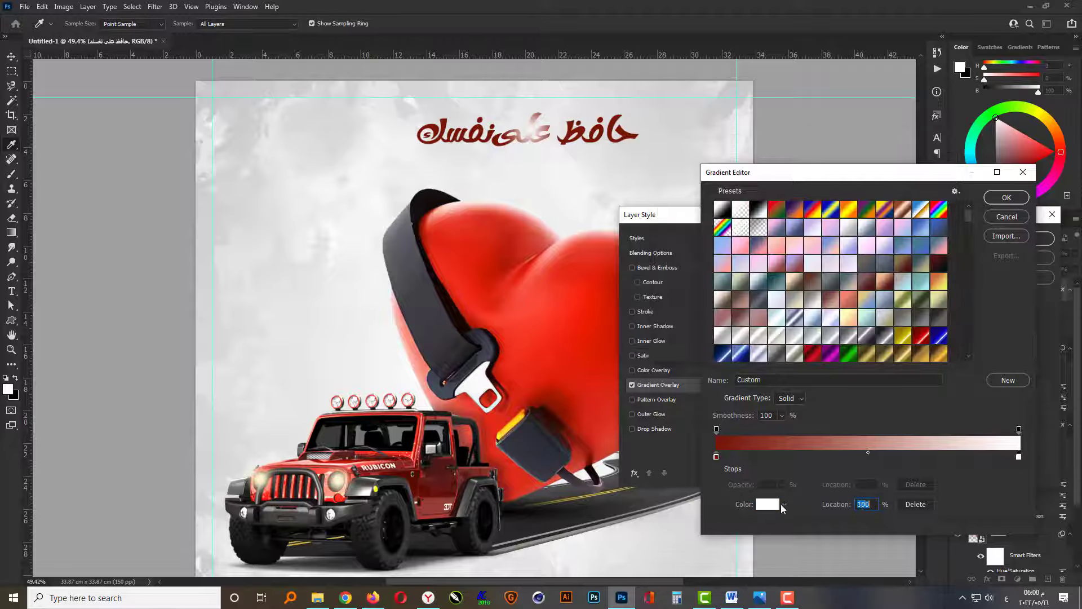
click(775, 504)
click(549, 344)
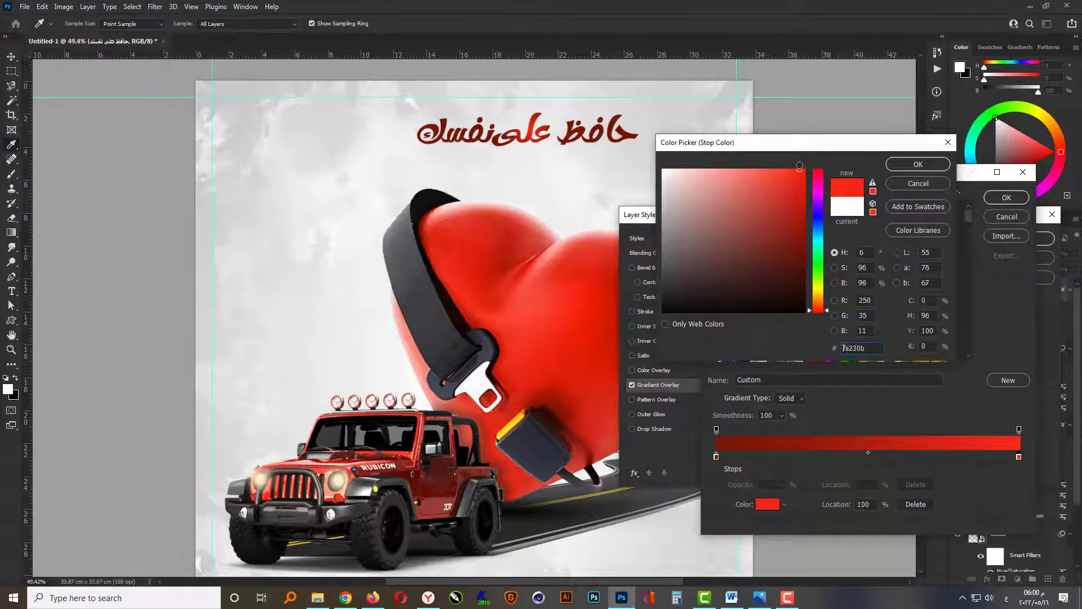
click(905, 165)
click(1002, 201)
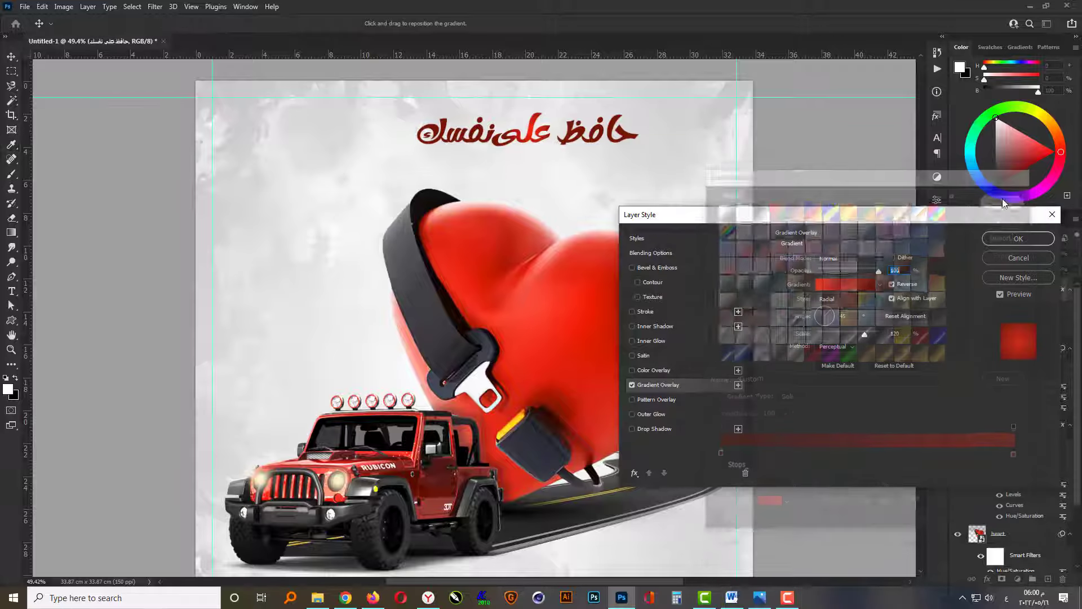
Make the text's Gradient Overlay linear at a 90° angle and turn off Reverse.
click(854, 301)
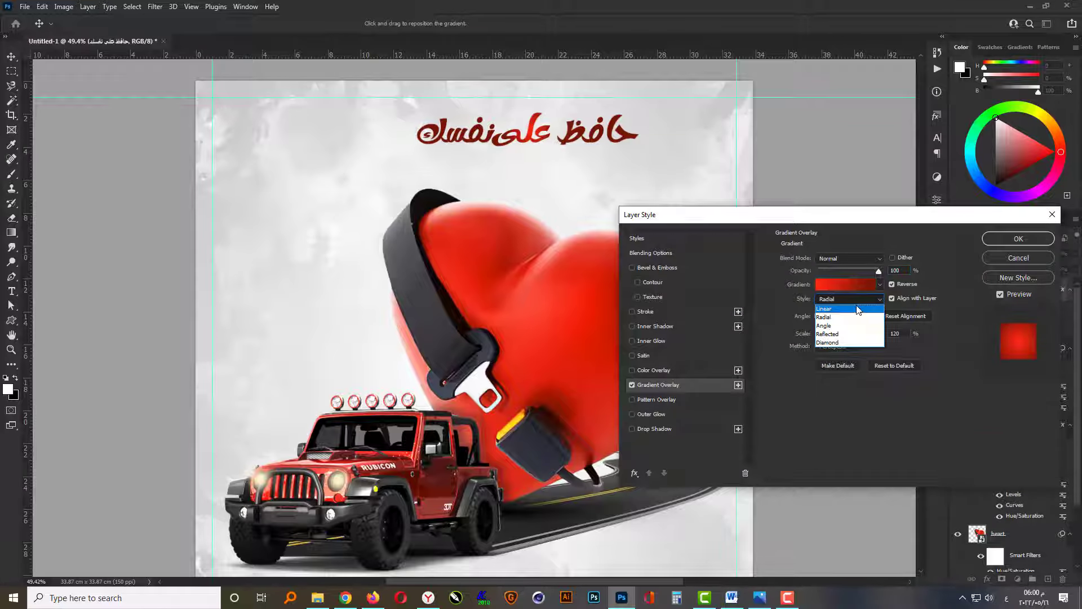
click(857, 304)
key(BackSpace)
key(BackSpace)
text(90)
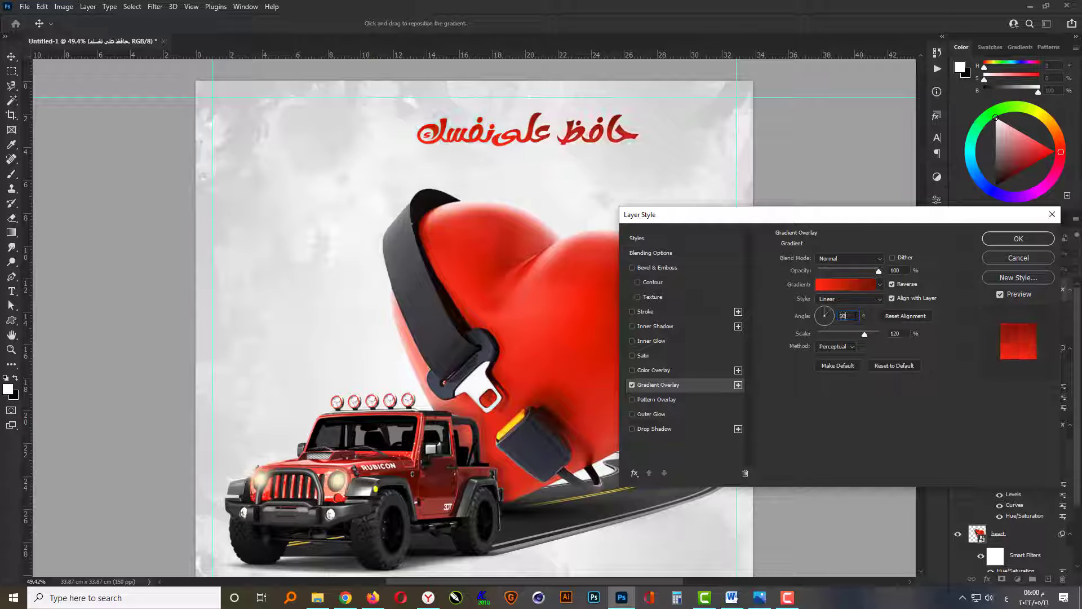
click(892, 285)
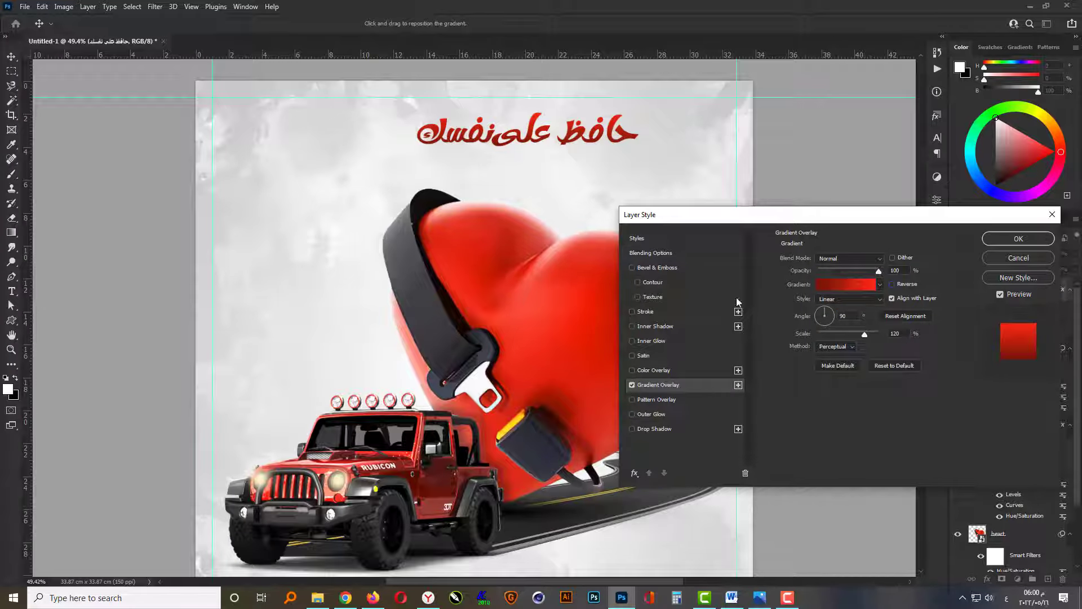
Enable a gradient Stroke on the text using the silver "BAR type 2 v1.0 - linear" preset.
click(632, 311)
click(648, 311)
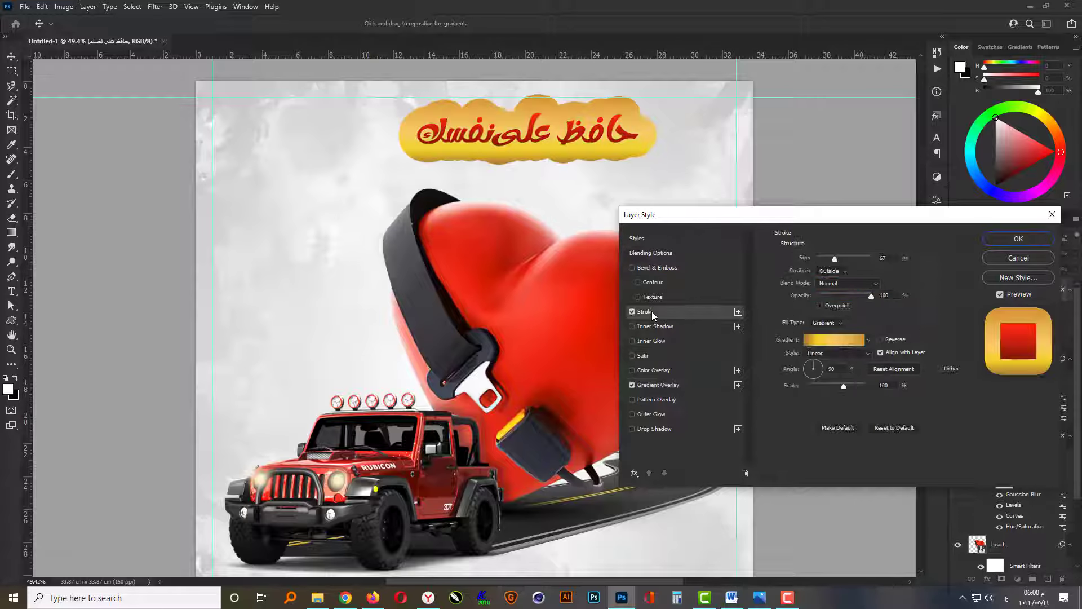
click(832, 339)
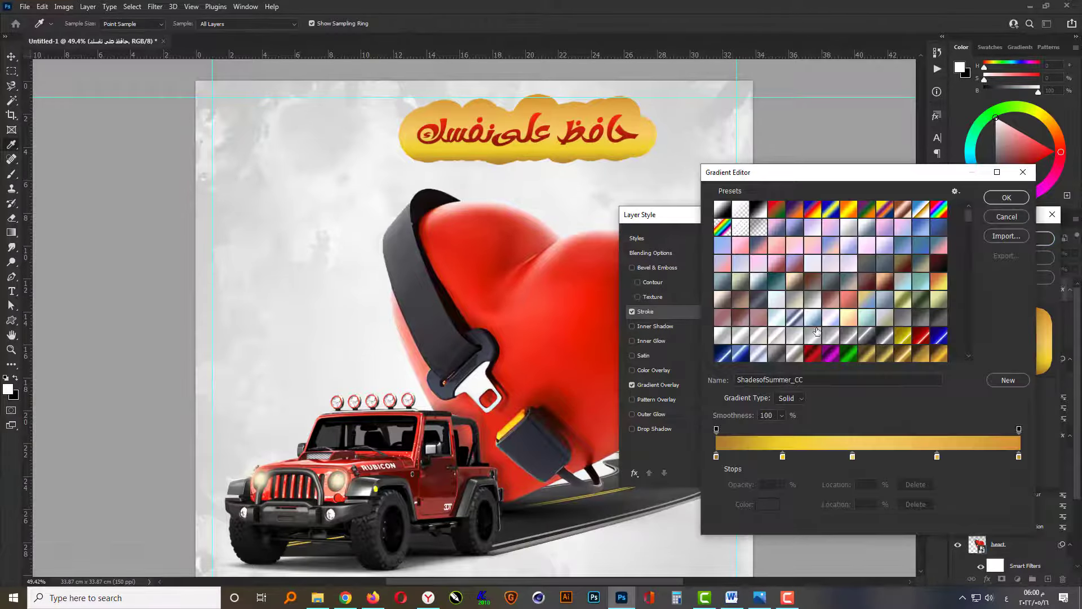
click(723, 336)
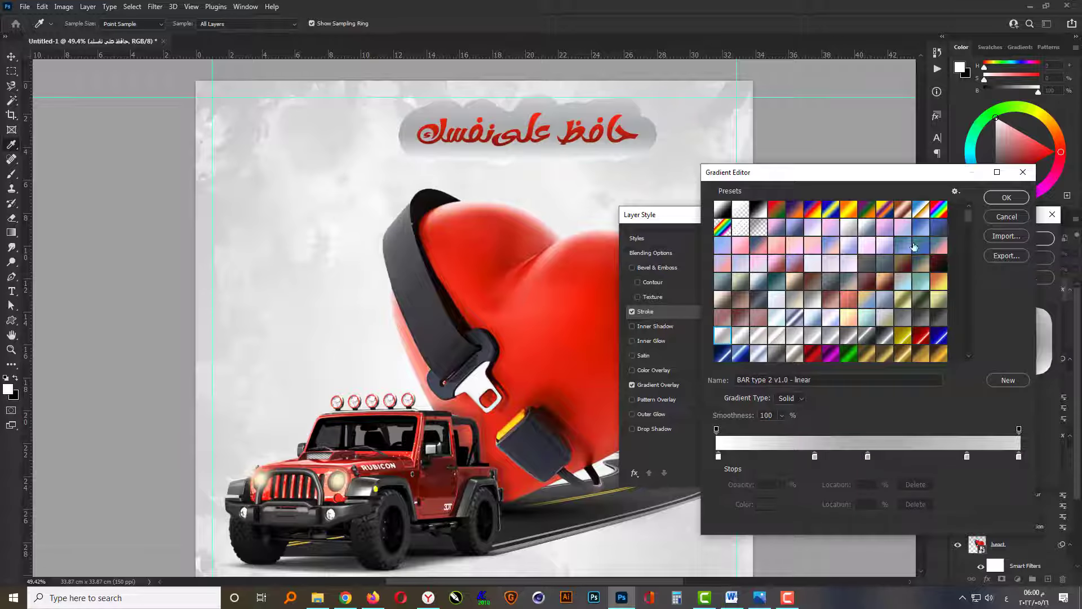
click(1000, 202)
Set the stroke size to 4 px, switch its gradient to "Bar Type 1 v1 - linear" and apply the layer style.
double_click(894, 257)
text(3)
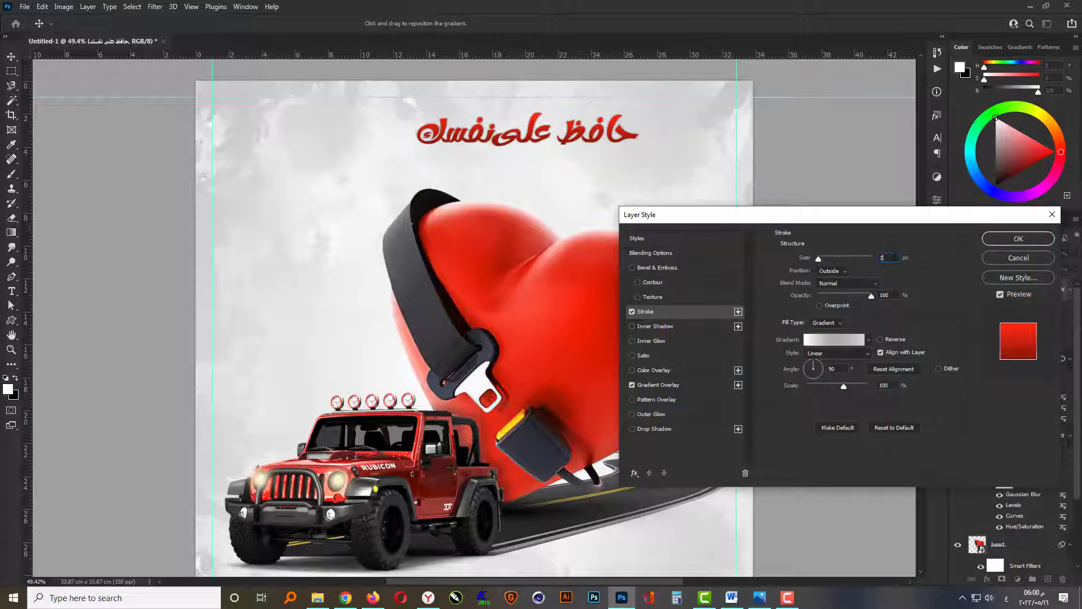
key(Up)
key(Up)
click(834, 338)
click(740, 338)
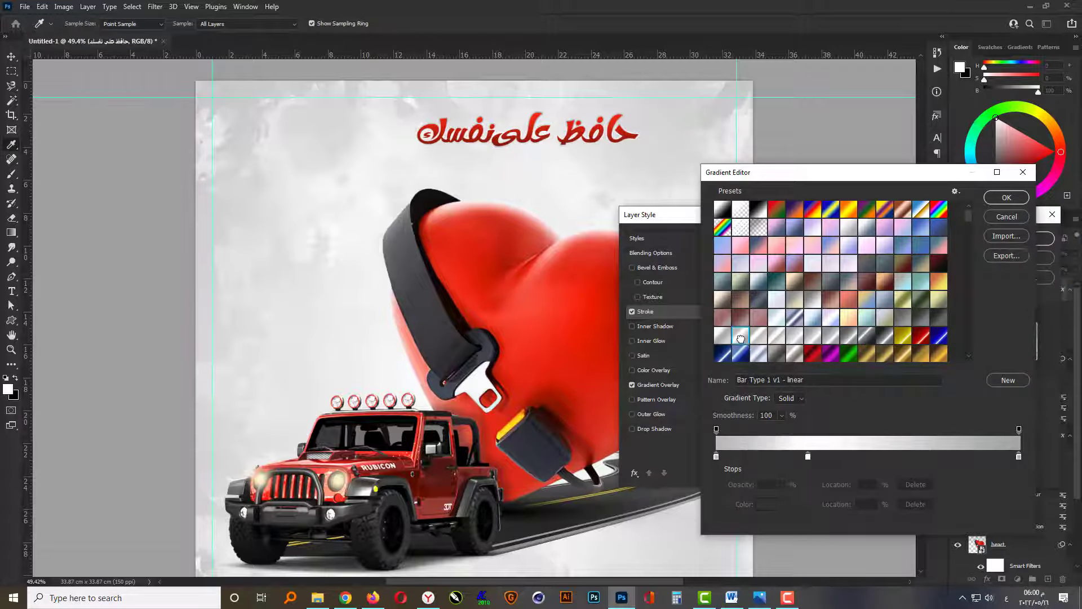
click(992, 200)
key(alt)
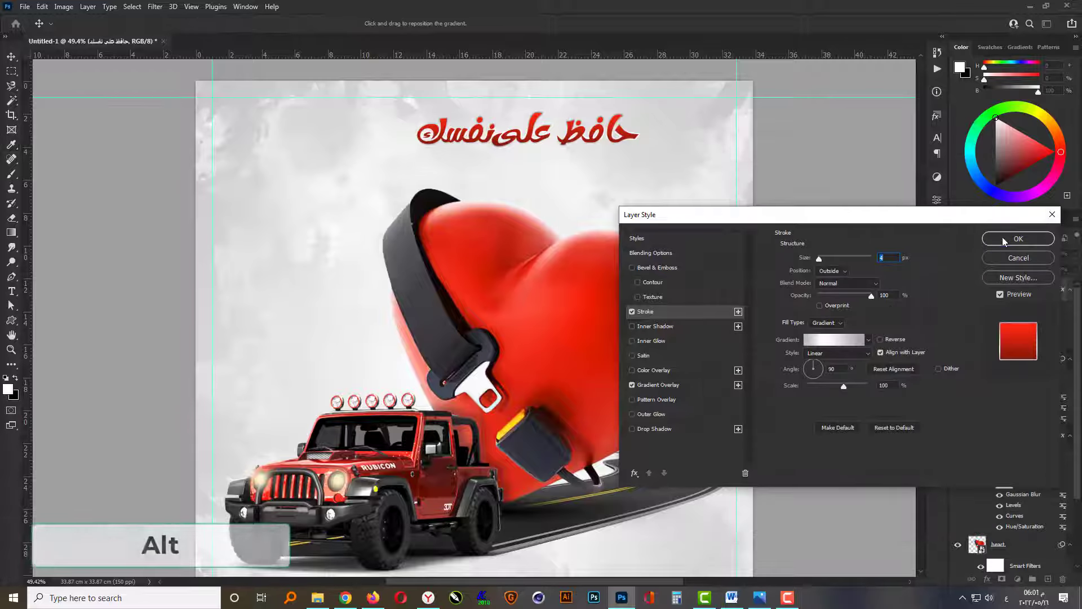
click(995, 241)
Duplicate the styled text line just below the original and change the copy's wording to "خليك فى أمان".
scroll(534, 152, up, 3)
drag(533, 151, 516, 212)
key(t)
click(510, 210)
key(ctrl+a)
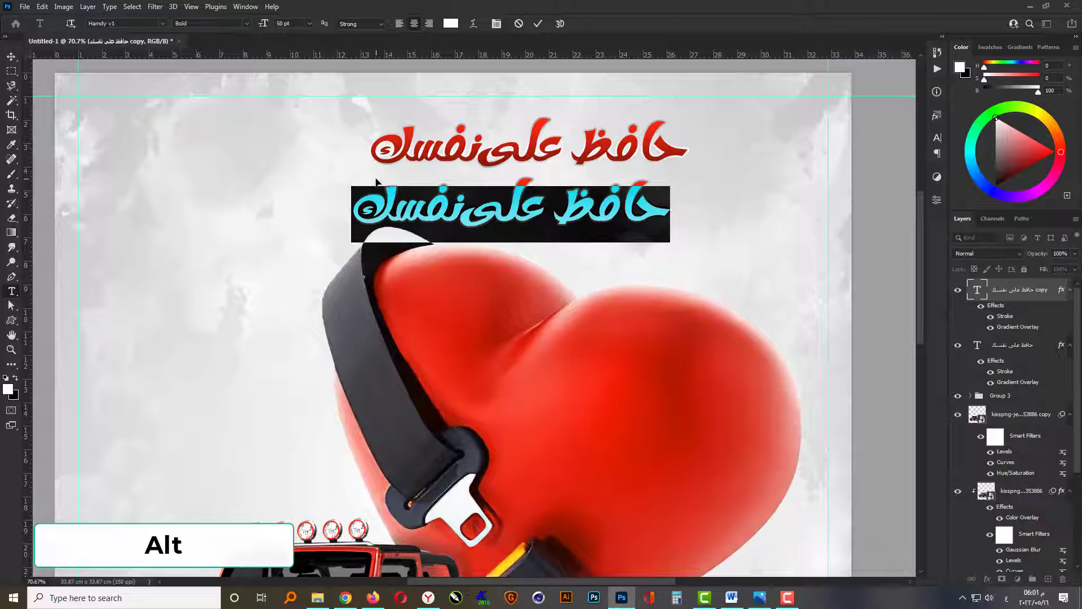
text(خل)
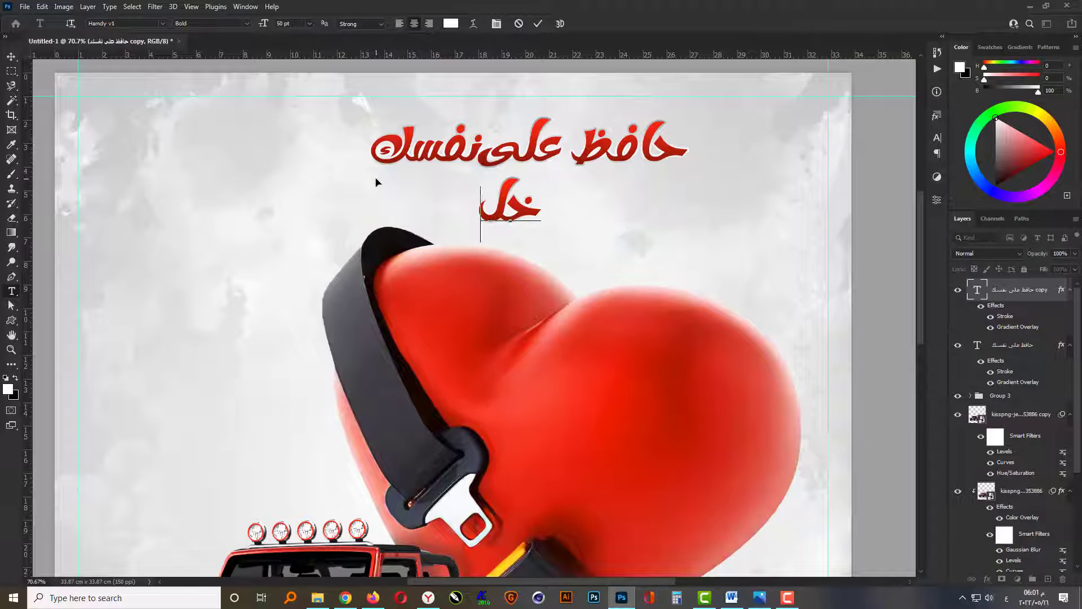
text(يك في)
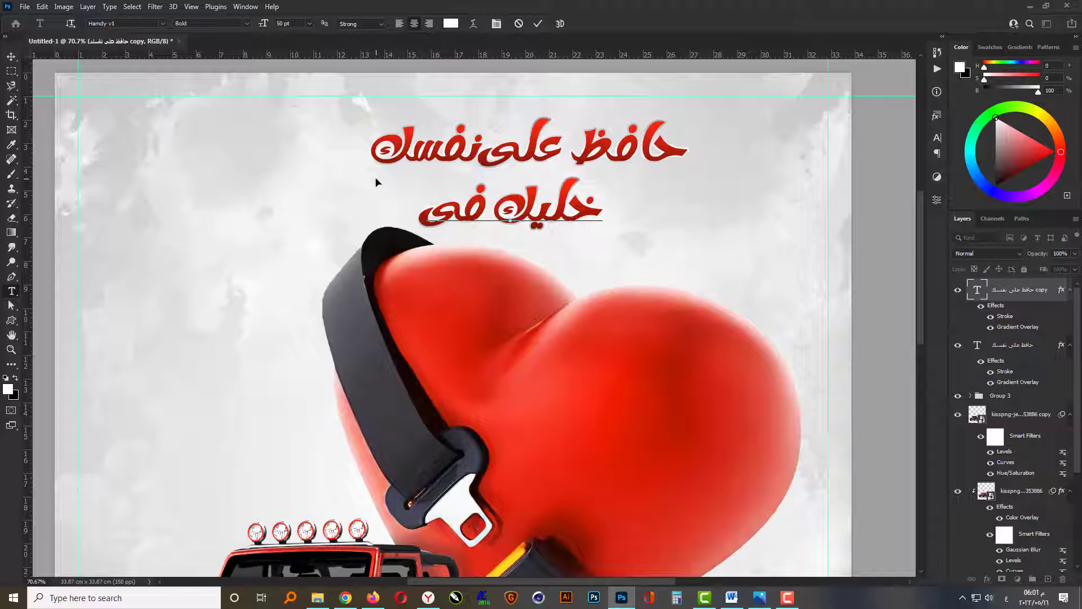
text( أمان)
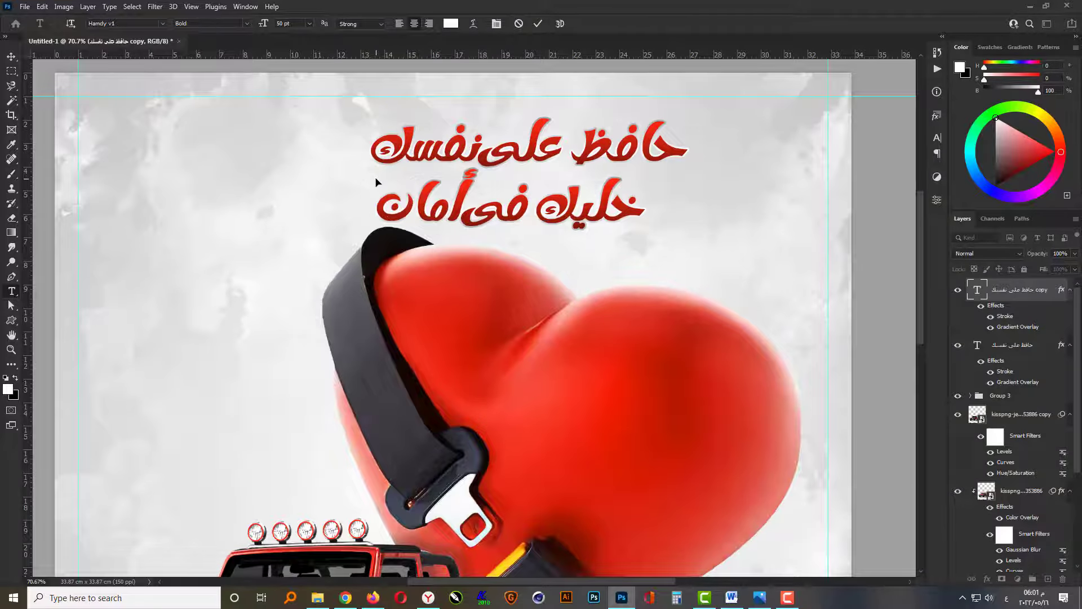
key(ctrl+Return)
Move the second text line leftward and slightly up so it sits staggered close beneath the first line.
key(v)
drag(461, 207, 356, 190)
key(Left)
key(Left)
key(Left)
key(Left)
key(Left)
key(Left)
key(Left)
key(Left)
key(Left)
key(Left)
key(Left)
key(Left)
key(Left)
key(Left)
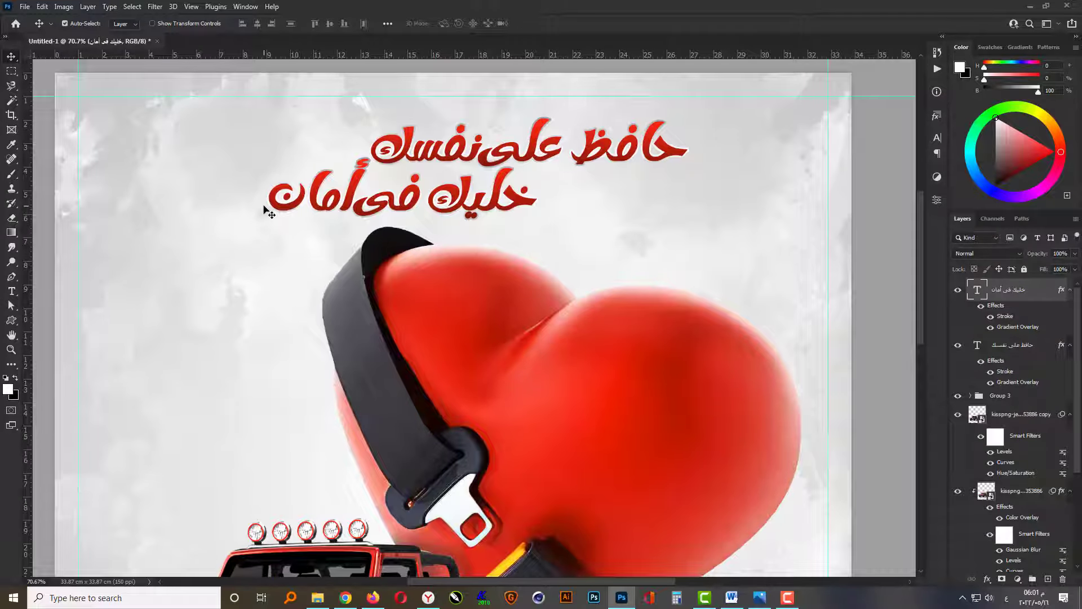
Group the two Arabic slogan text layers and add a Drop Shadow effect to the group.
scroll(471, 229, down, 2)
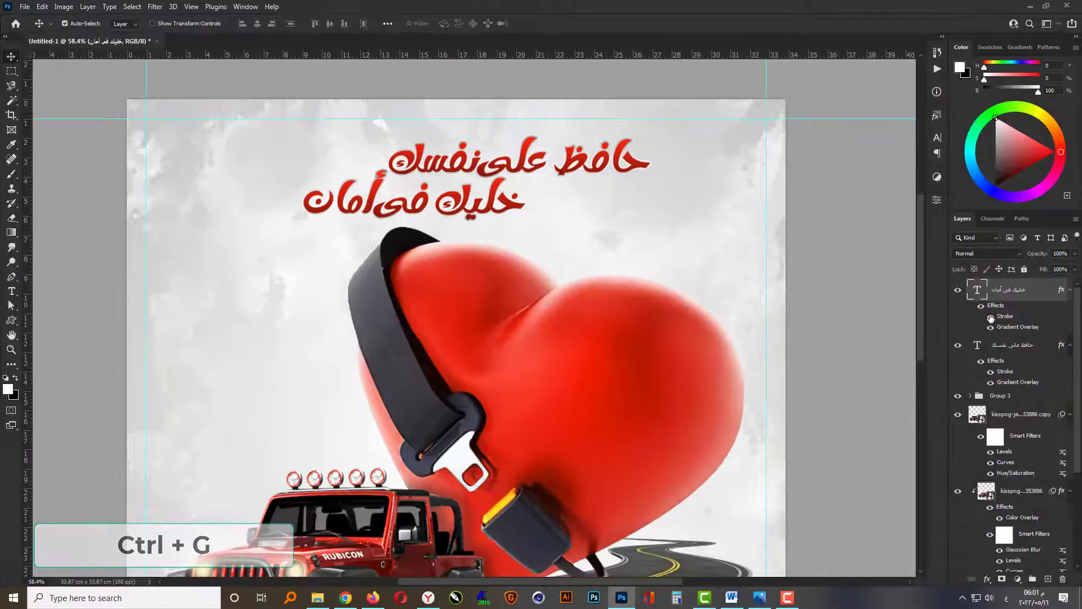
key(ctrl+g)
scroll(573, 164, down, 1)
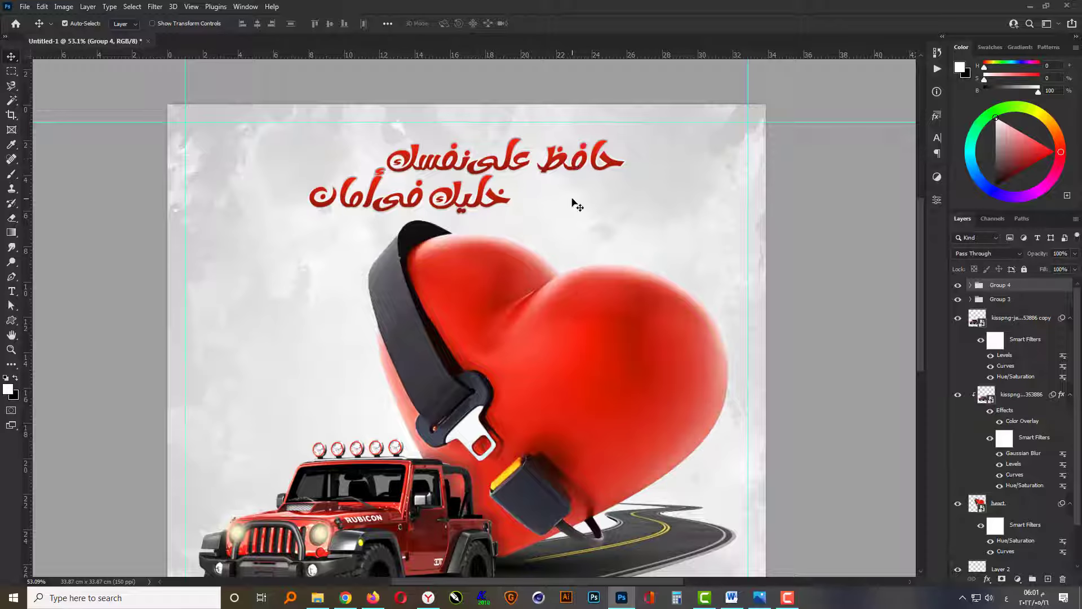
click(987, 580)
click(997, 573)
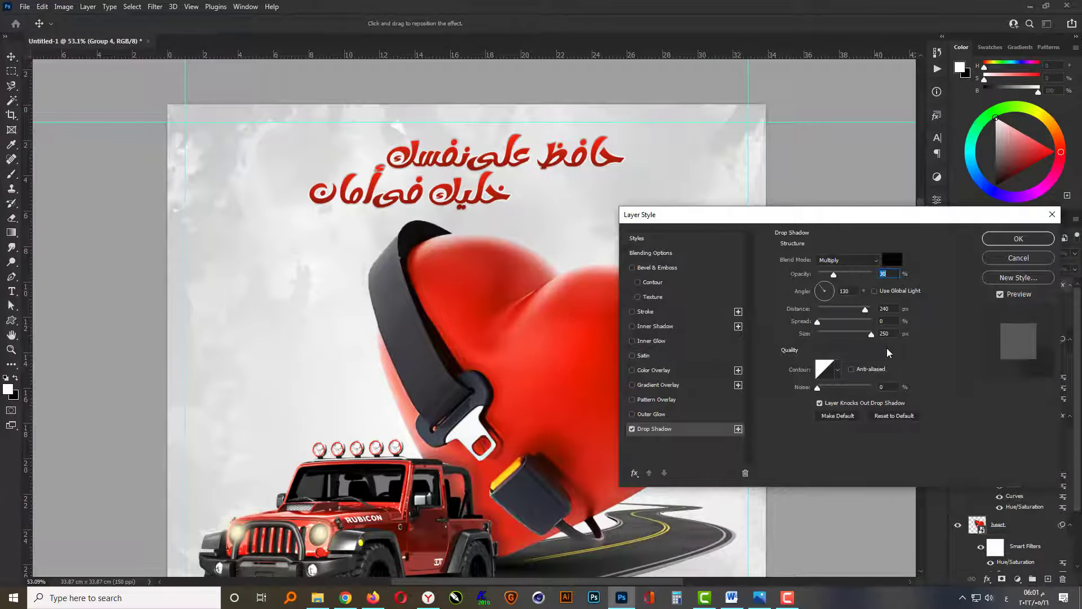
Set the drop shadow's size to 0 px and distance to 11 px, keep its colour black and apply the layer style.
double_click(889, 334)
text(0)
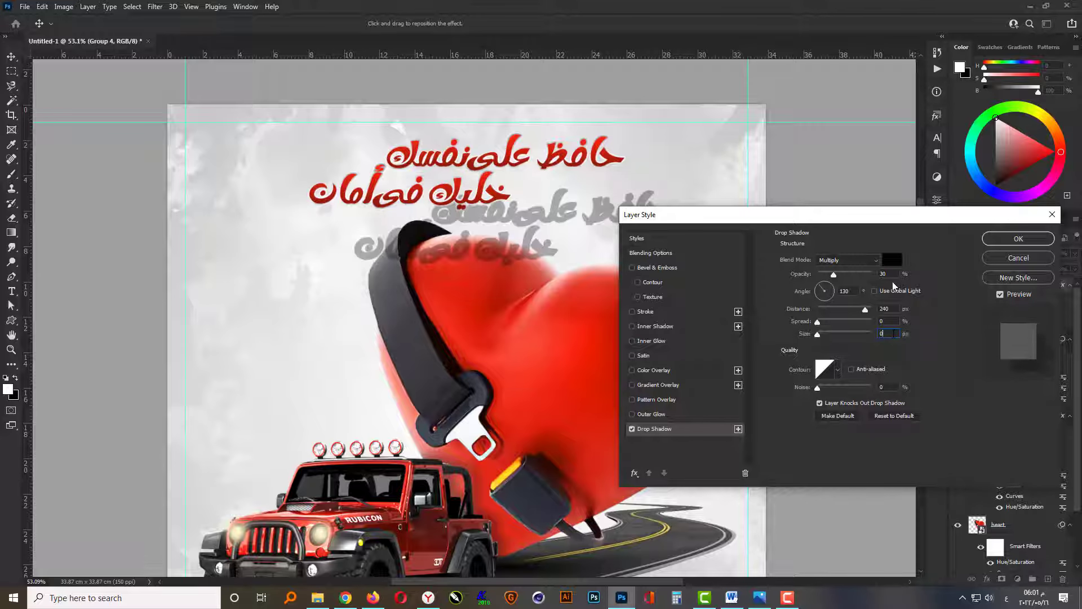
double_click(884, 309)
text(30)
scroll(890, 305, down, 17)
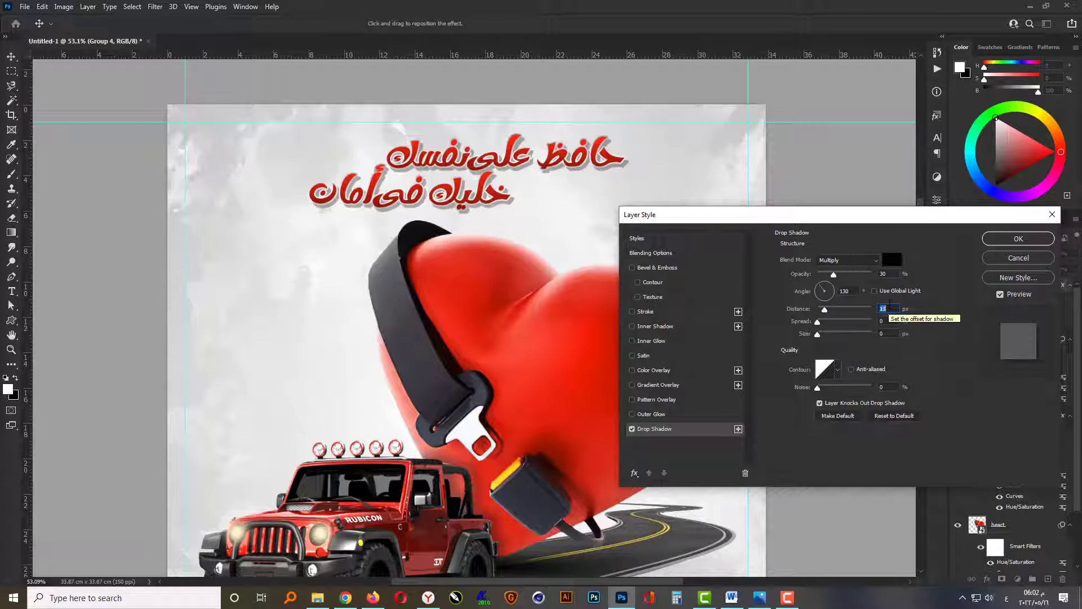
click(892, 261)
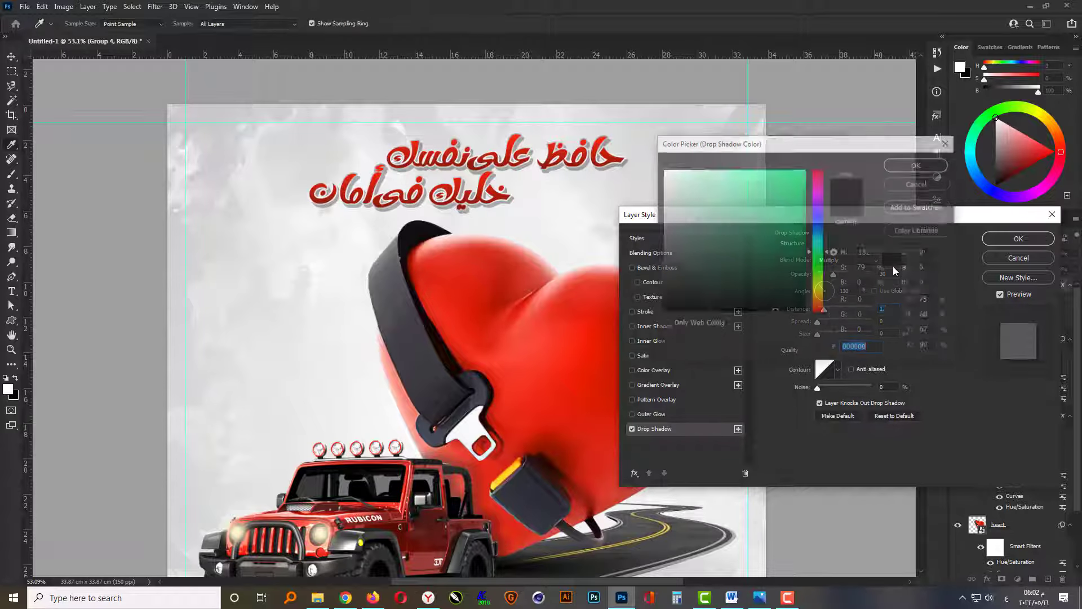
click(917, 166)
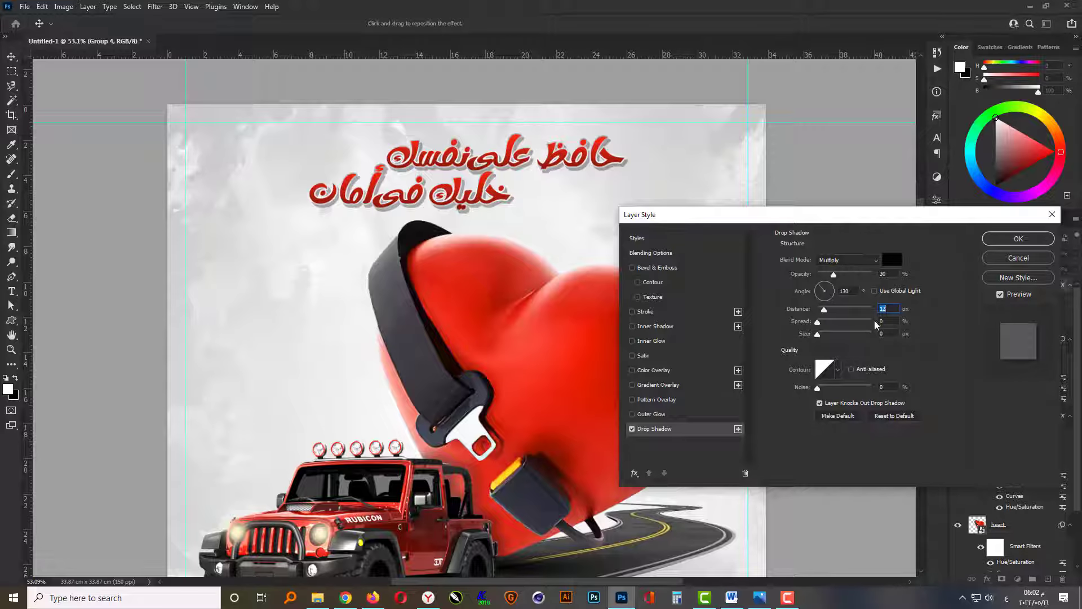
scroll(890, 308, down, 2)
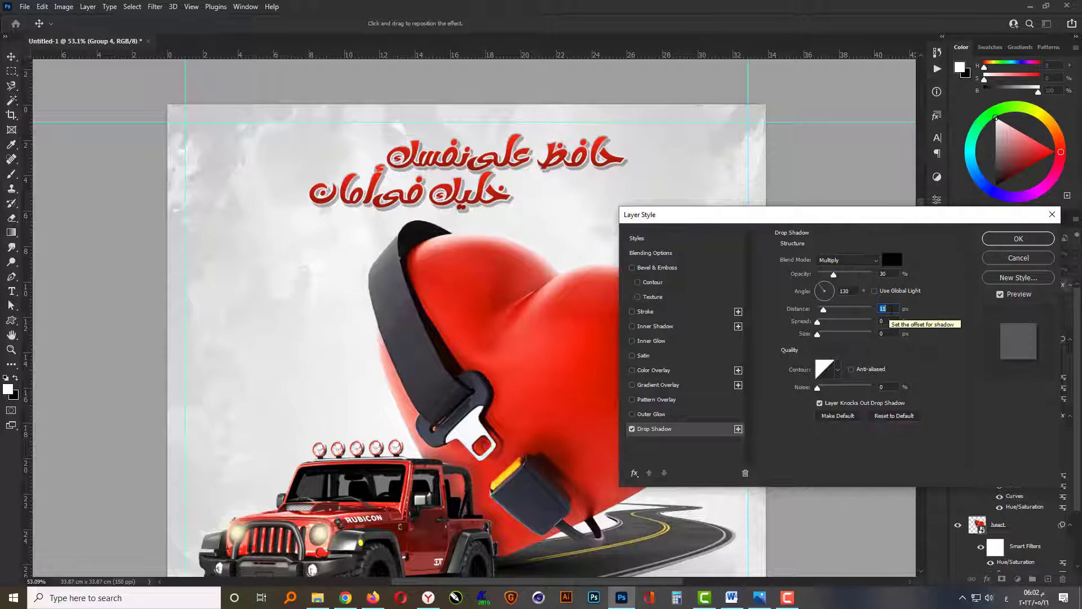
click(1018, 238)
scroll(620, 214, down, 2)
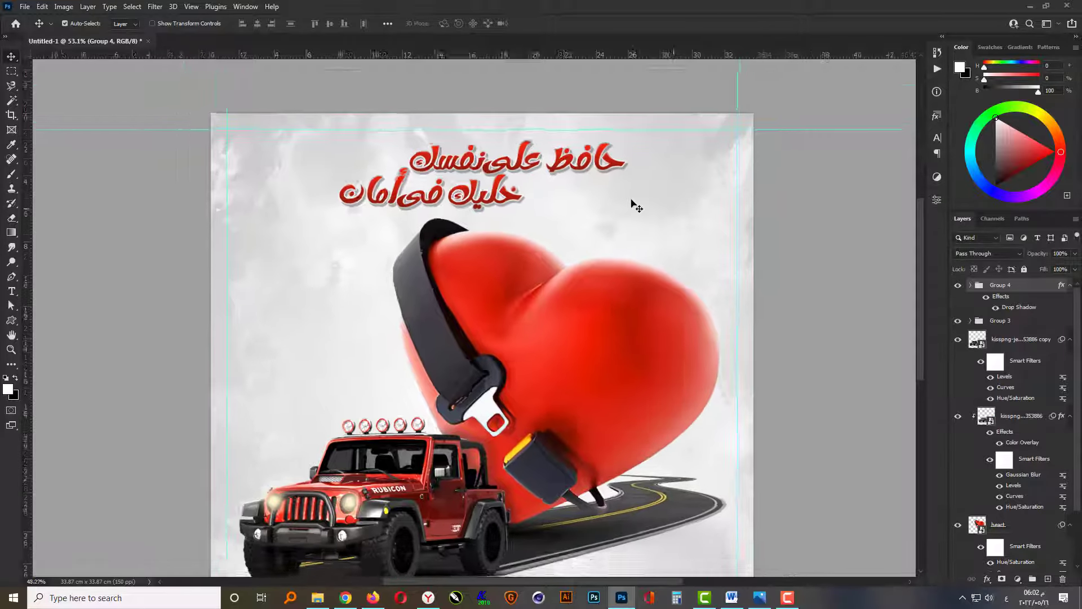
Scale the slogan group up slightly above the heart and deselect it.
key(ctrl+t)
mouse_move(604, 156)
mouse_down()
mouse_move(619, 150)
mouse_move(620, 163)
mouse_up()
key(Return)
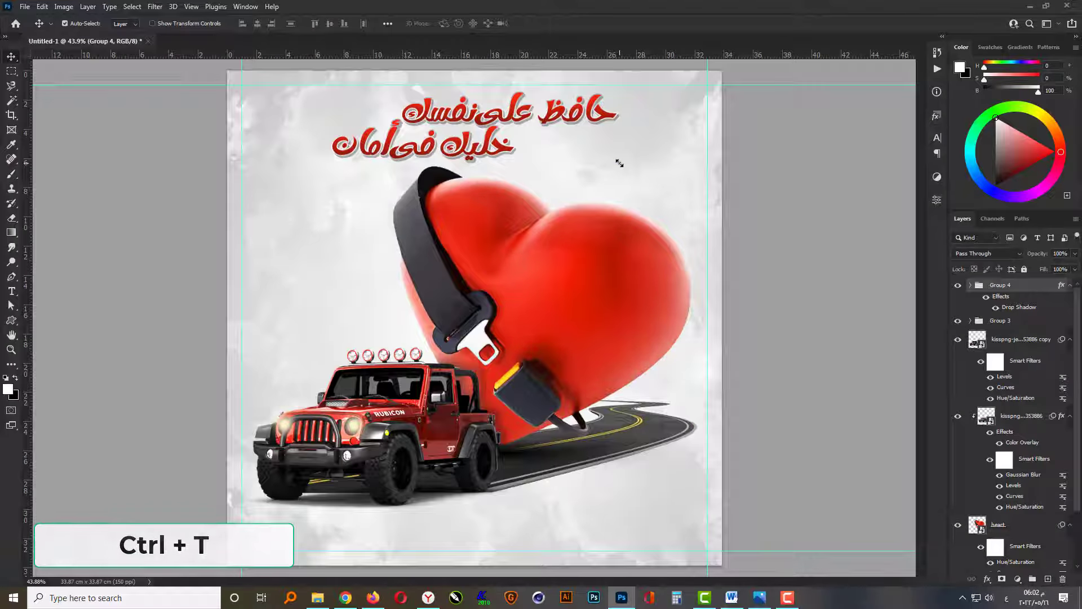
click(766, 332)
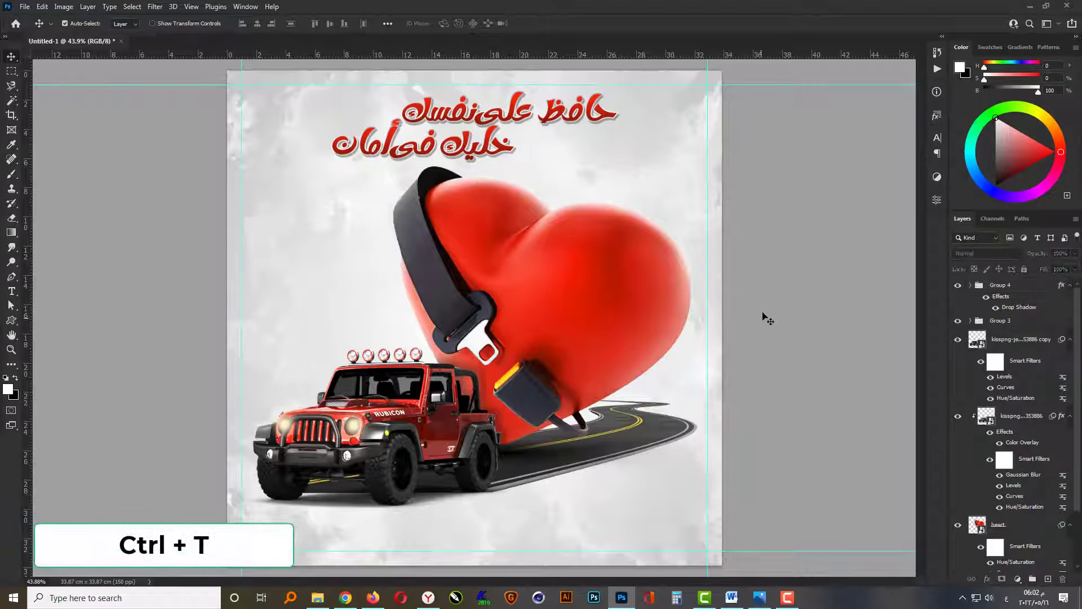
Select the layers from Group 3 down to the road and shift the jeep, heart and road together slightly downward.
click(1004, 321)
scroll(1003, 325, down, 3)
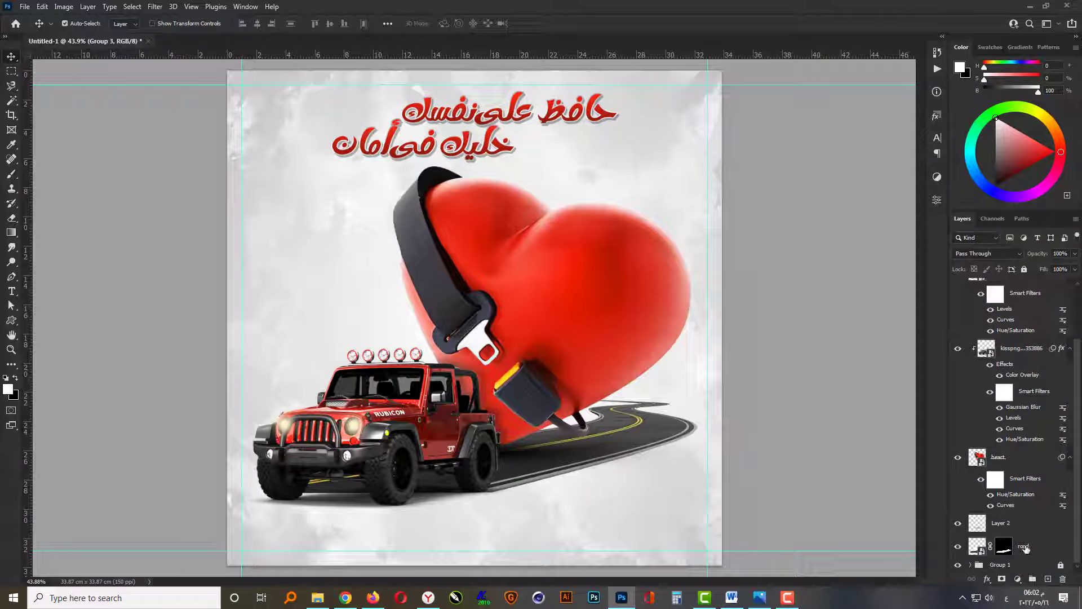
click(901, 533)
key(ctrl+t)
key(Return)
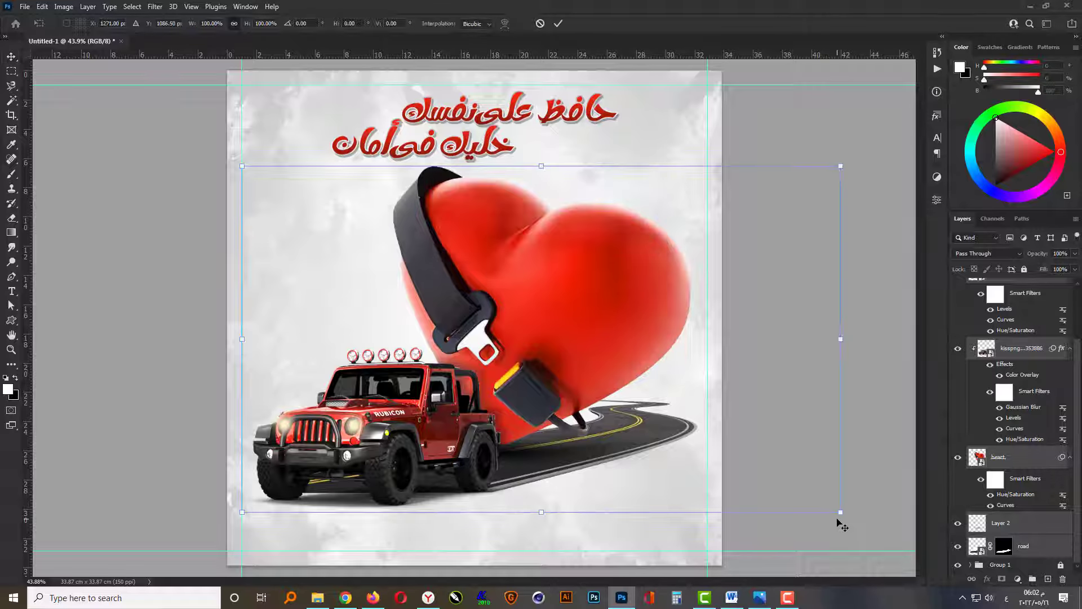
key(Down)
key(Down)
key(Down)
key(Down)
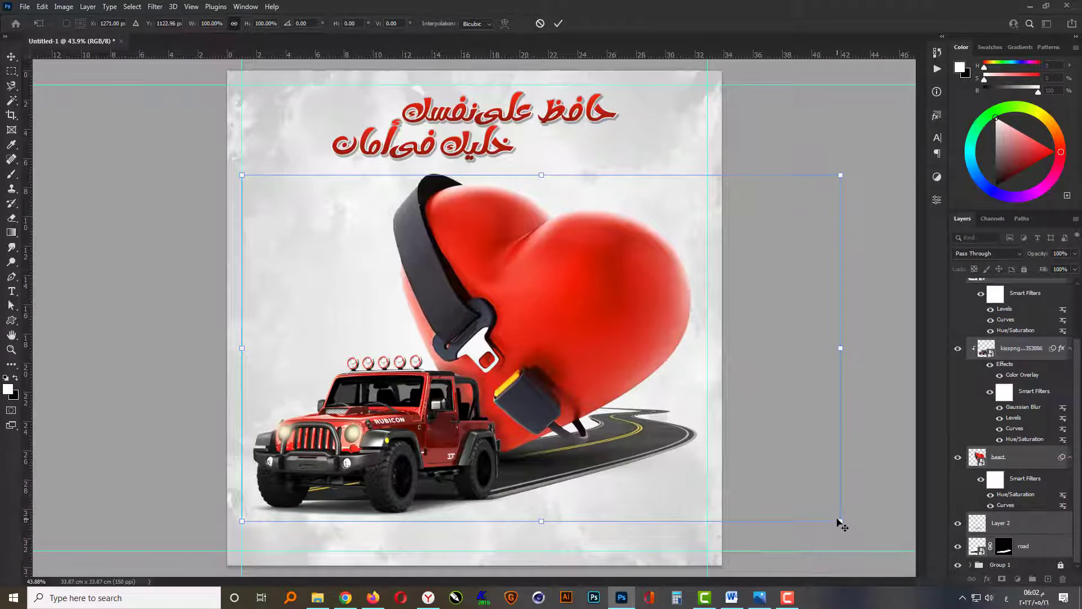
key(Return)
click(761, 365)
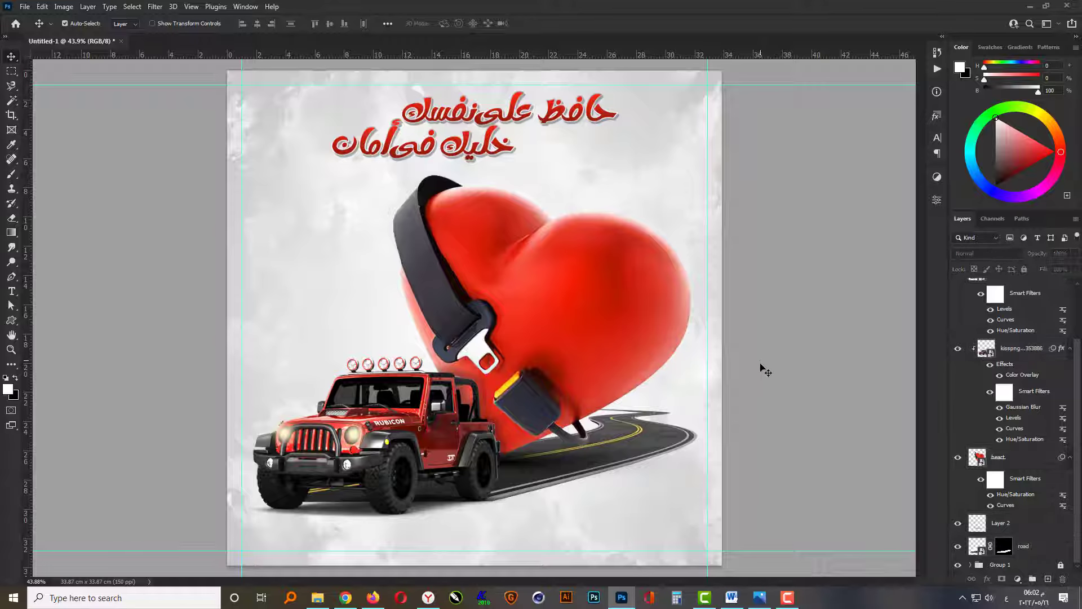
Add the text line "Take care of yourself" at the poster's bottom below the jeep and colour it black.
click(12, 292)
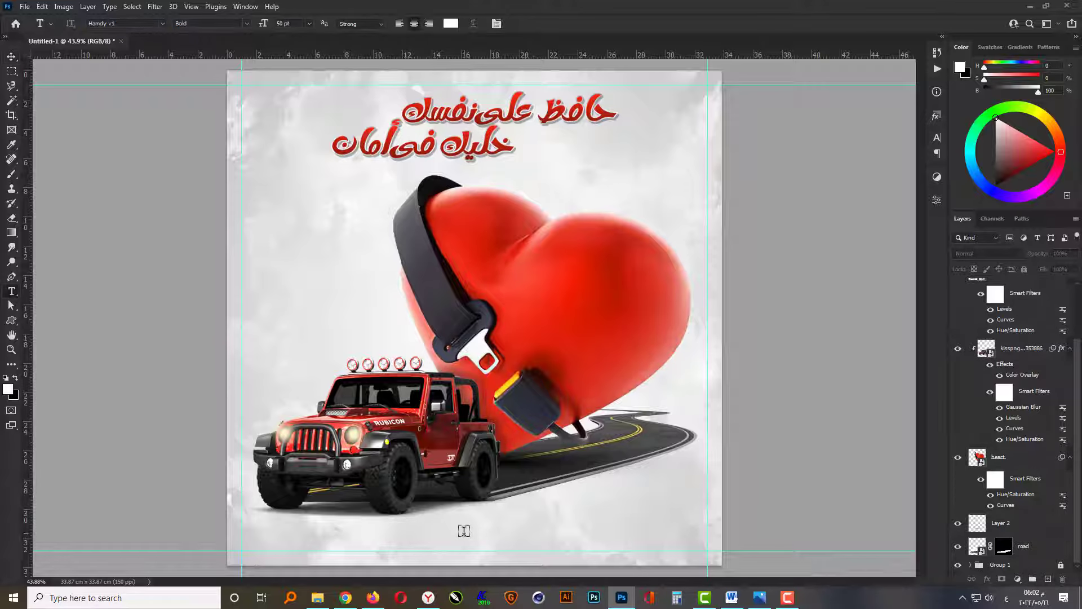
click(462, 548)
text(Take care of yourself)
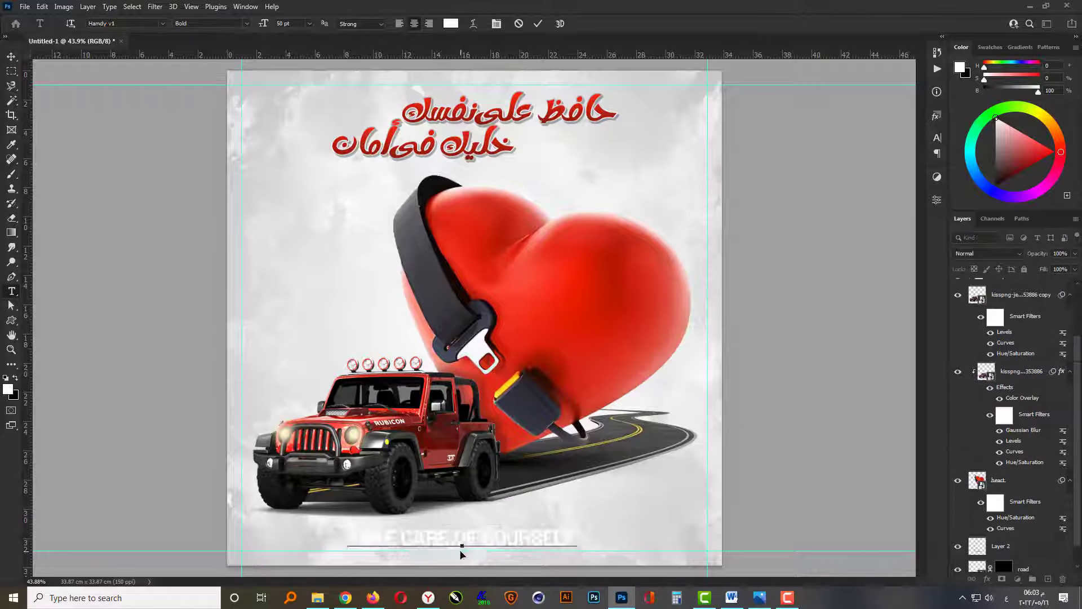
key(ctrl+Return)
click(451, 23)
text(000000)
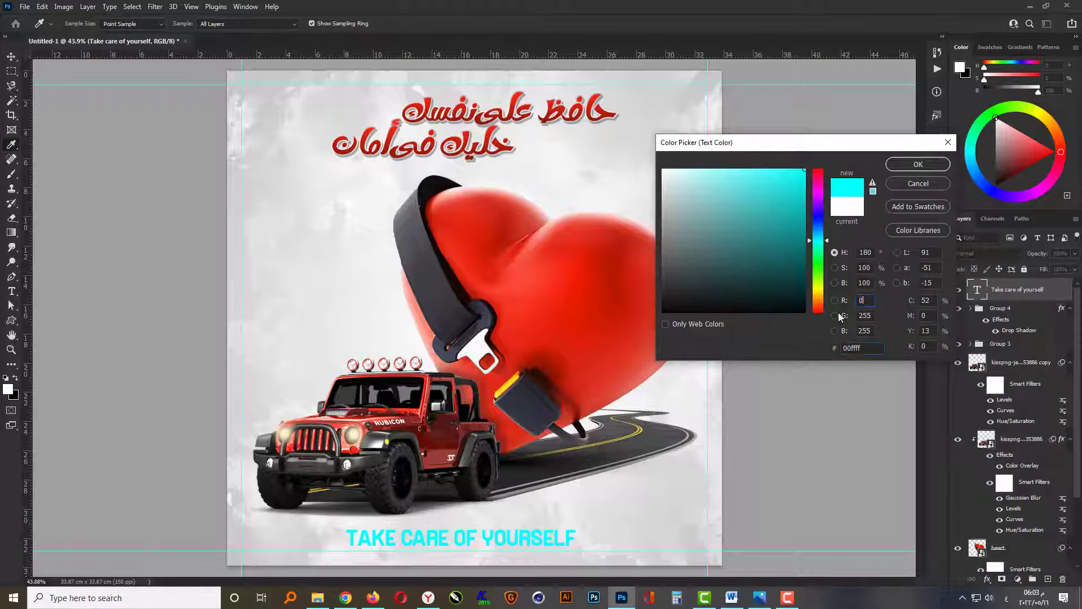
key(Return)
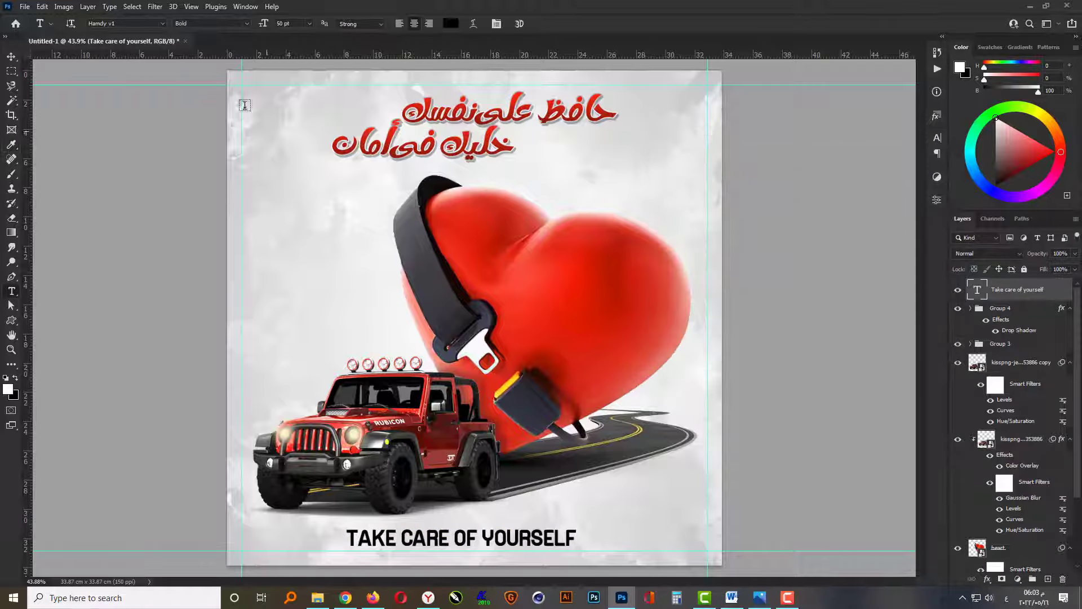
Format the English line at 30 pt in Britannic Bold with All Caps.
key(Return)
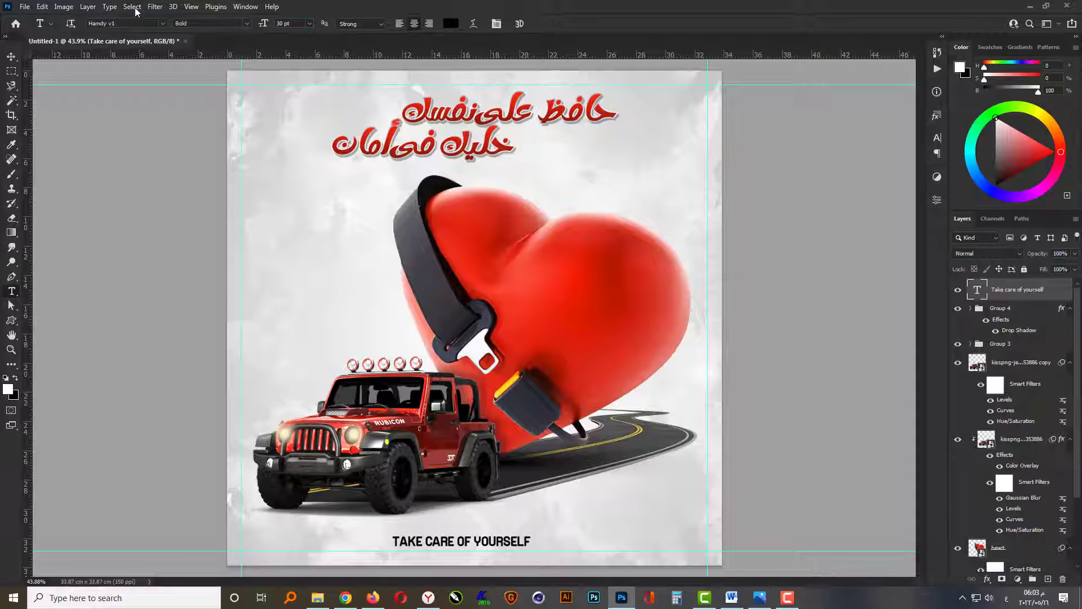
click(163, 24)
click(173, 69)
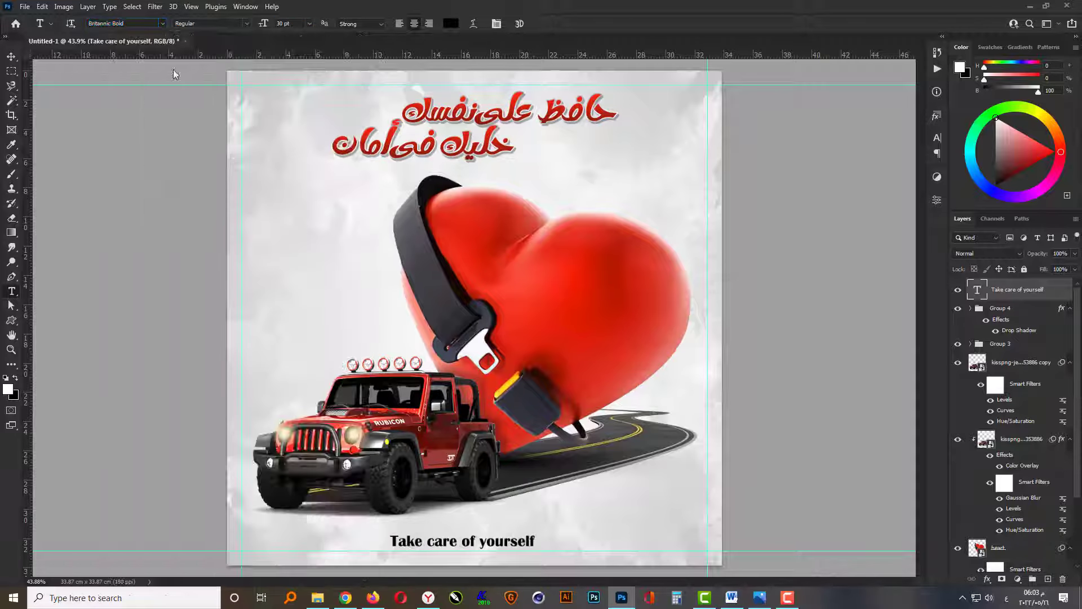
click(937, 138)
click(843, 216)
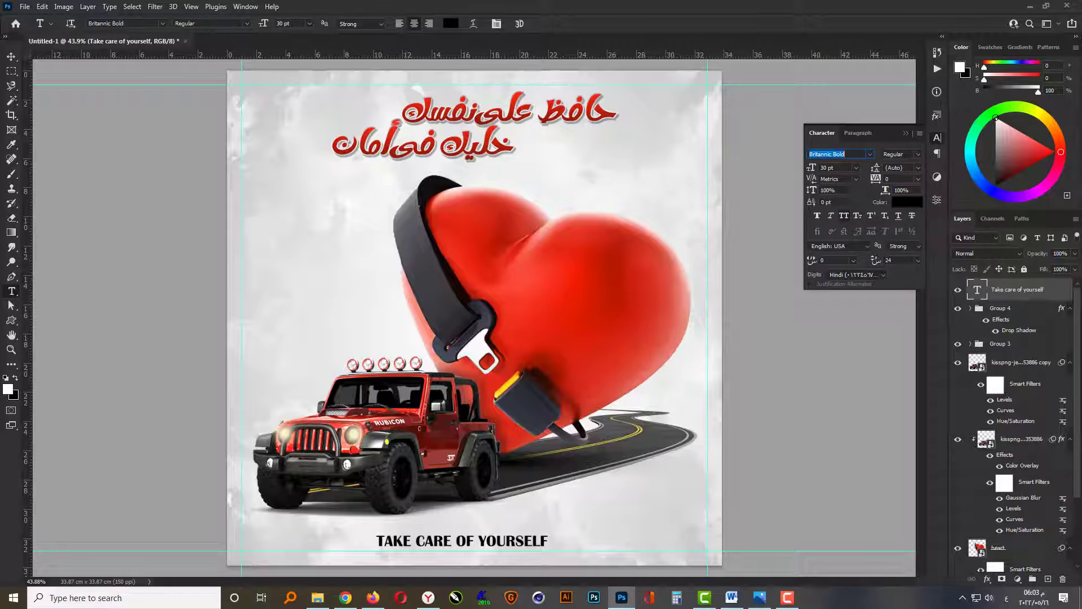
click(843, 216)
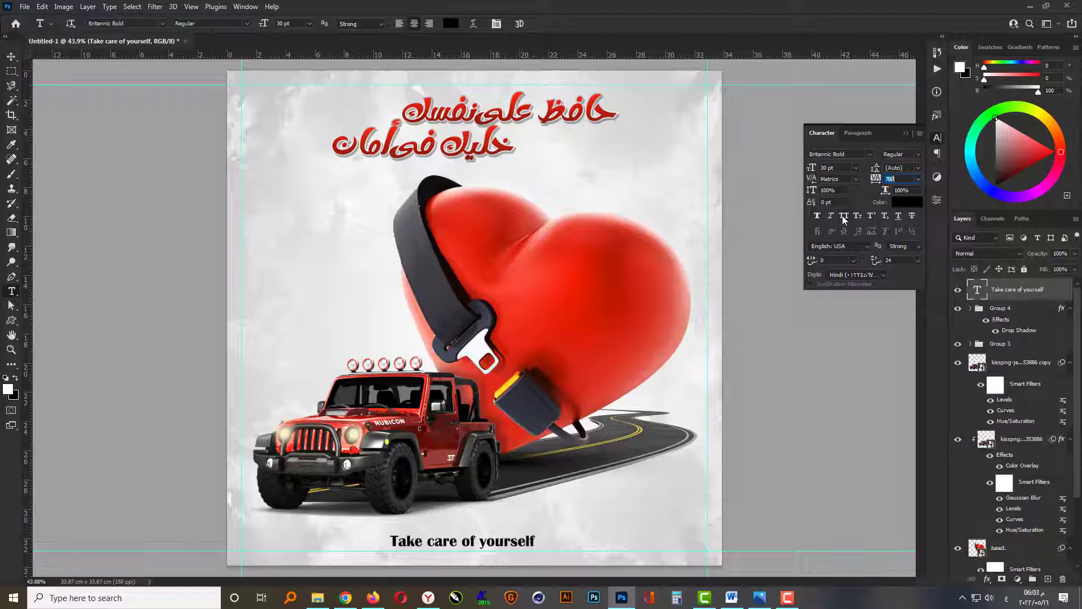
click(843, 216)
Set the English line's tracking to 700 and its font size to 27 pt.
click(898, 179)
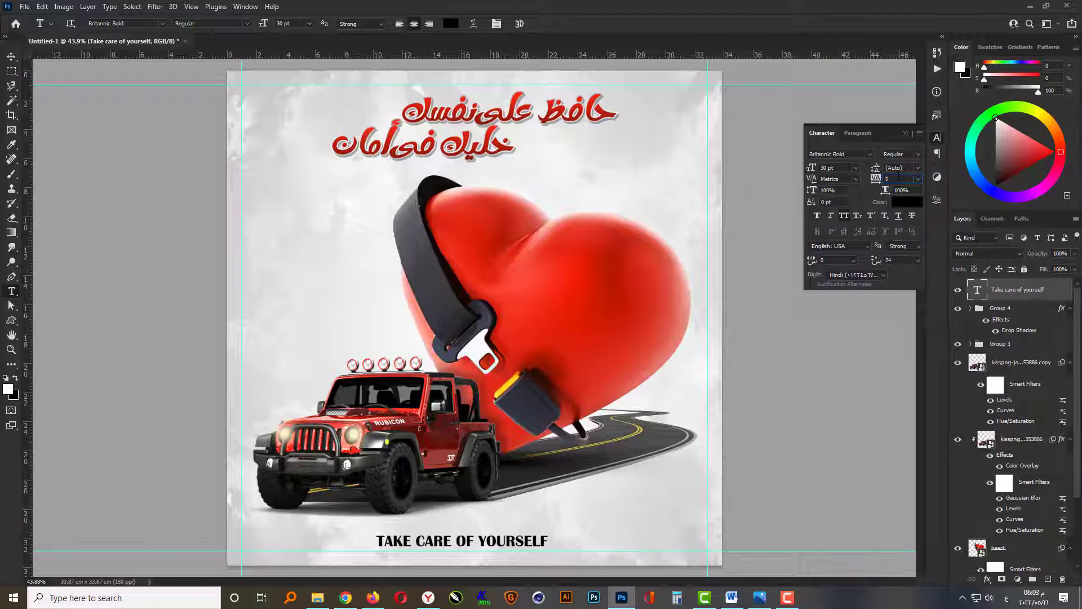
text(700)
key(Return)
drag(829, 167, 765, 167)
text(27)
key(Return)
click(906, 133)
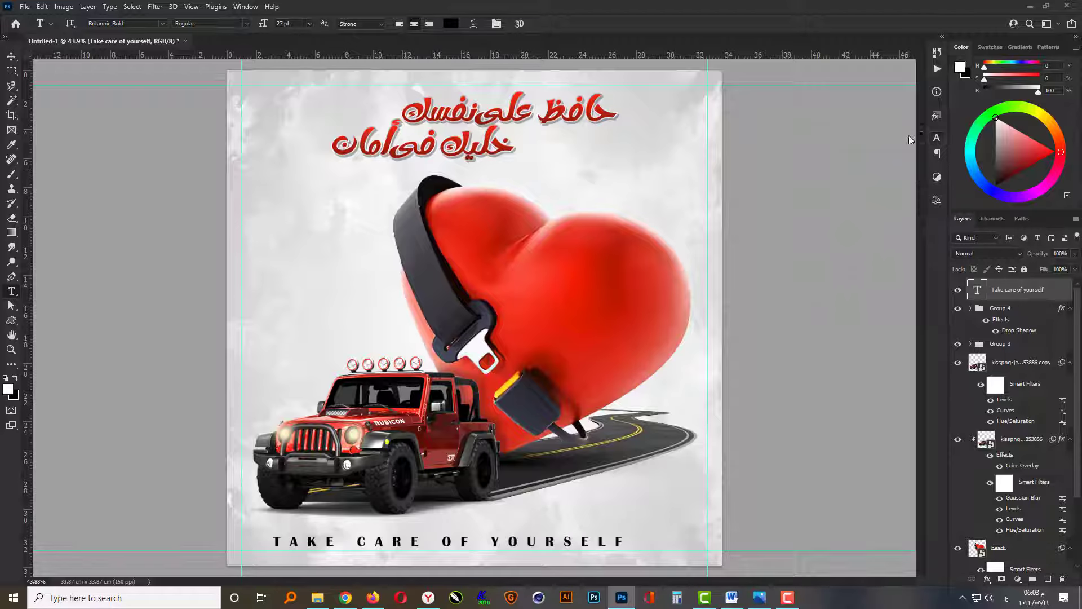
Centre the English line horizontally on the canvas and clear the selection.
key(v)
key(ctrl+a)
click(257, 23)
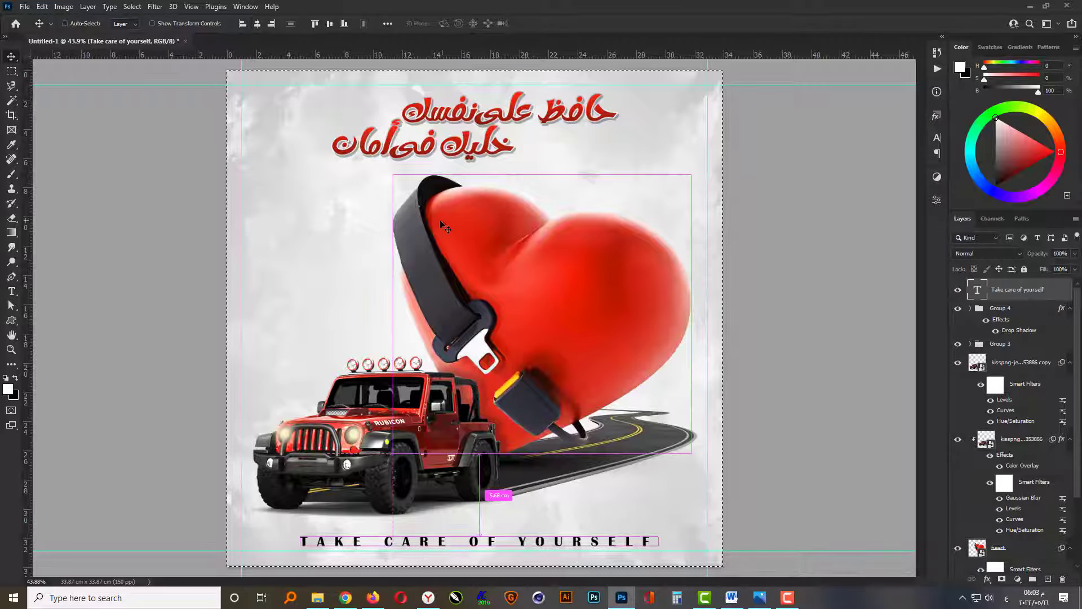
key(ctrl+d)
click(837, 460)
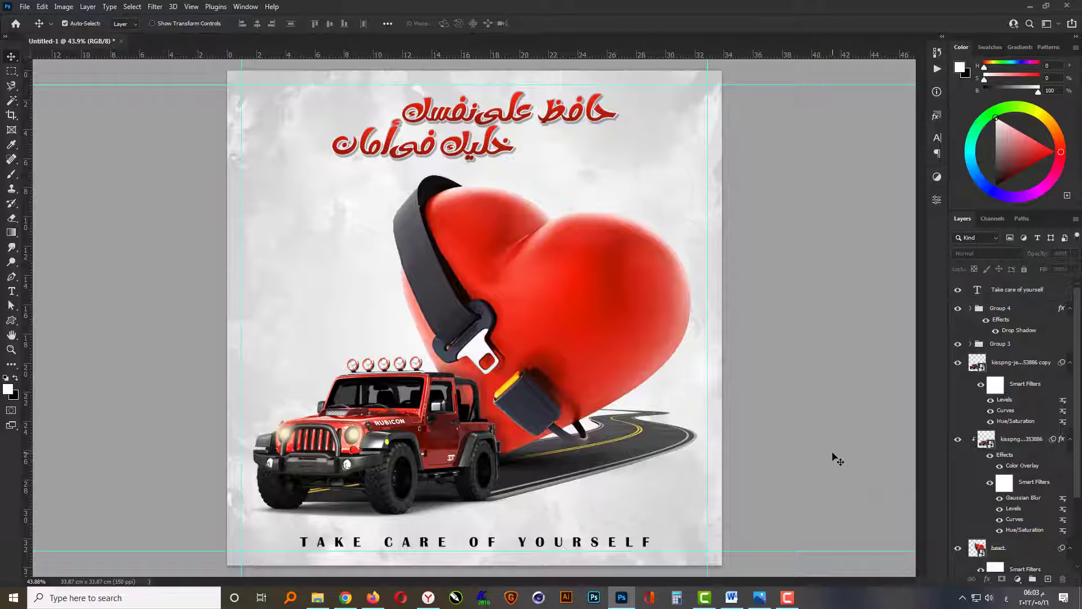
Draw the three-stroke burst custom shape, about 160 × 113 px, in the empty area beside the seat belt.
click(11, 321)
click(451, 27)
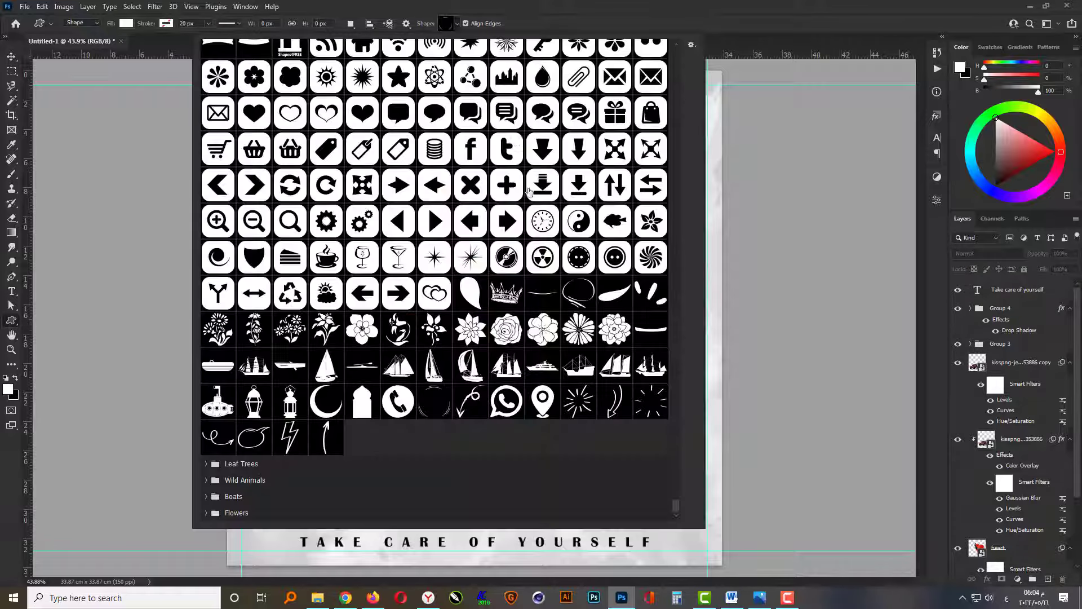
click(650, 293)
click(688, 23)
drag(312, 215, 352, 243)
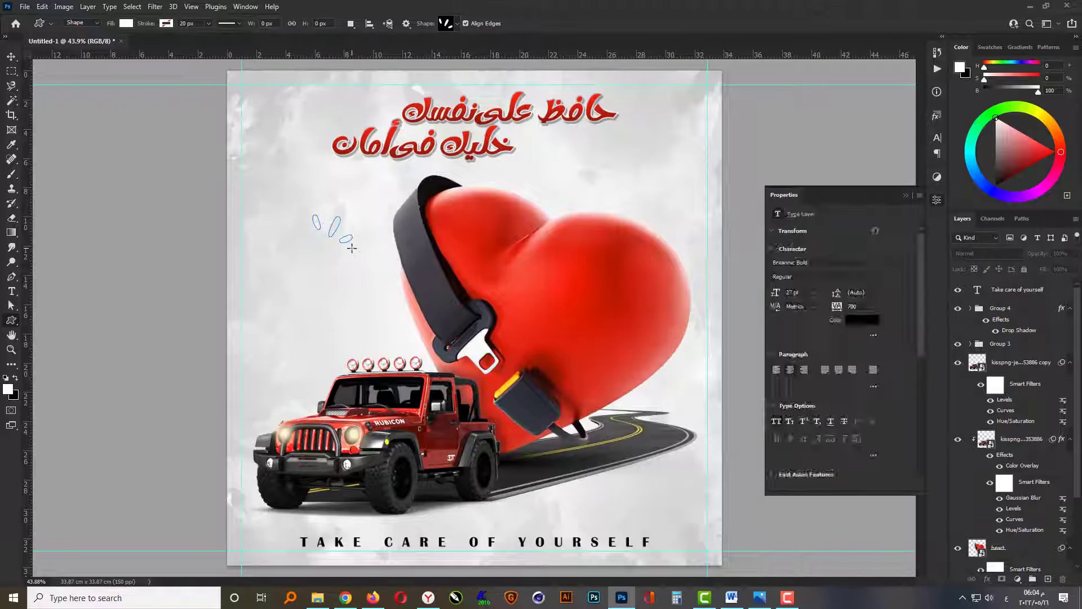
click(936, 200)
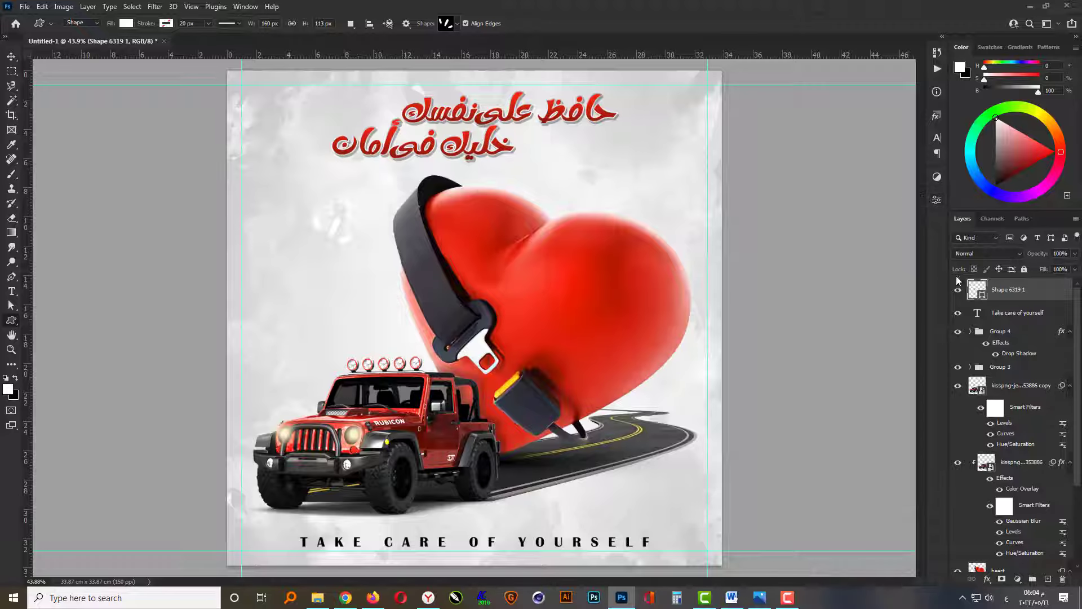
Set the burst shape's fill colour to golden yellow, RGB 228, 168, 8.
double_click(980, 294)
text(228)
key(Tab)
text(168)
key(Tab)
text(8)
key(Return)
Move the burst shape to the slogan's upper-left end, enlarge it to about 123% and rotate it about -56°.
key(v)
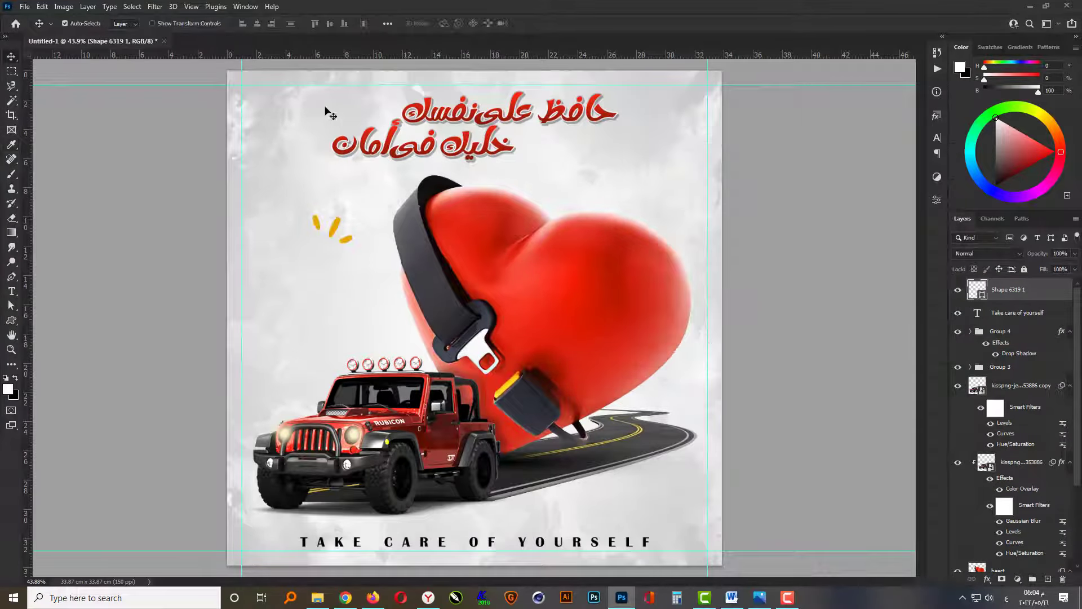
scroll(291, 164, up, 5)
drag(306, 297, 275, 99)
key(ctrl+t)
drag(302, 159, 340, 148)
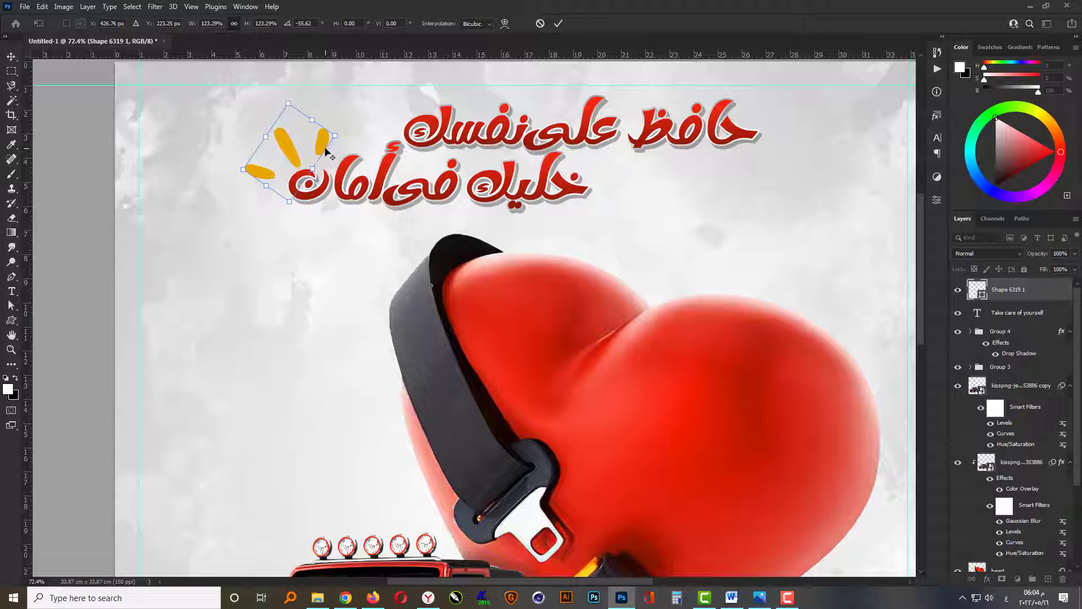
key(Return)
scroll(327, 152, down, 3)
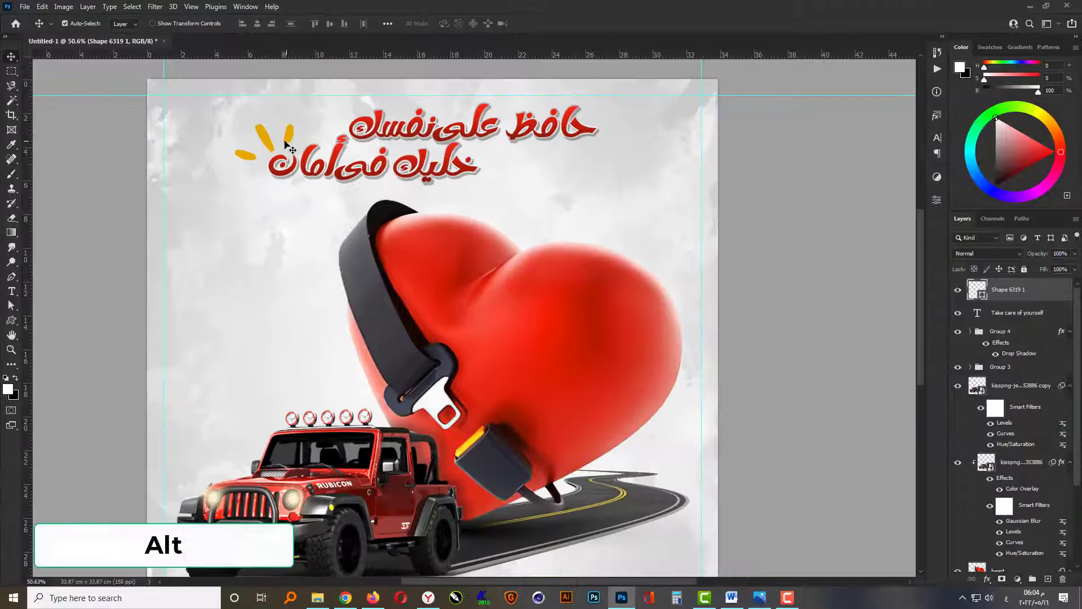
Duplicate the burst shape beside the heart's upper-right lobe, enlarging the copy and rotating it to fan outward.
drag(271, 145, 670, 248)
key(ctrl+t)
key(Return)
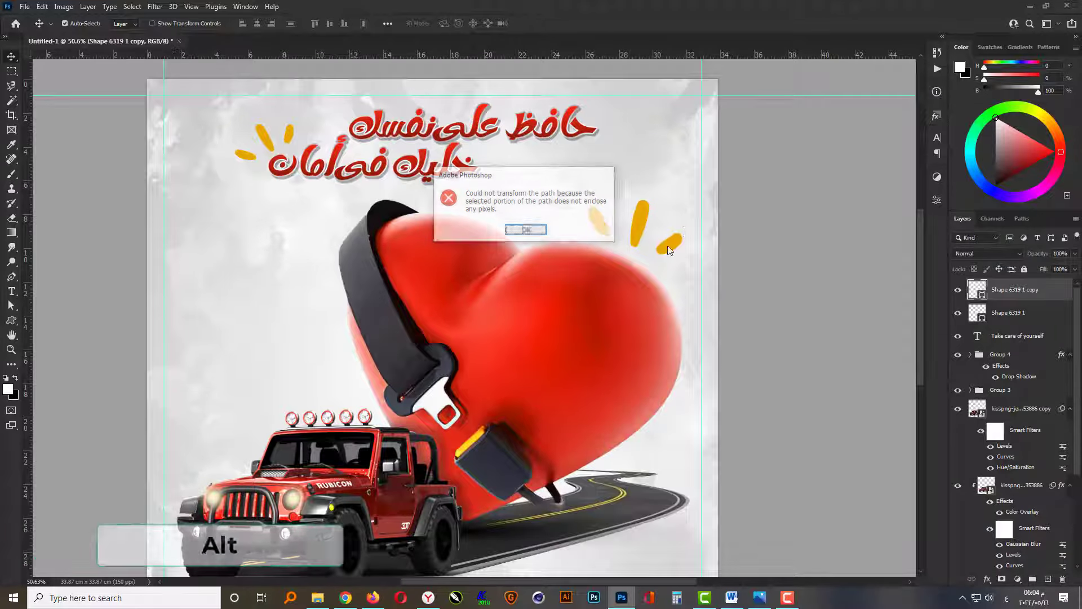
key(ctrl+t)
key(Return)
Deselect all layers and preview the whole poster in full-screen mode.
scroll(756, 266, down, 1)
click(767, 368)
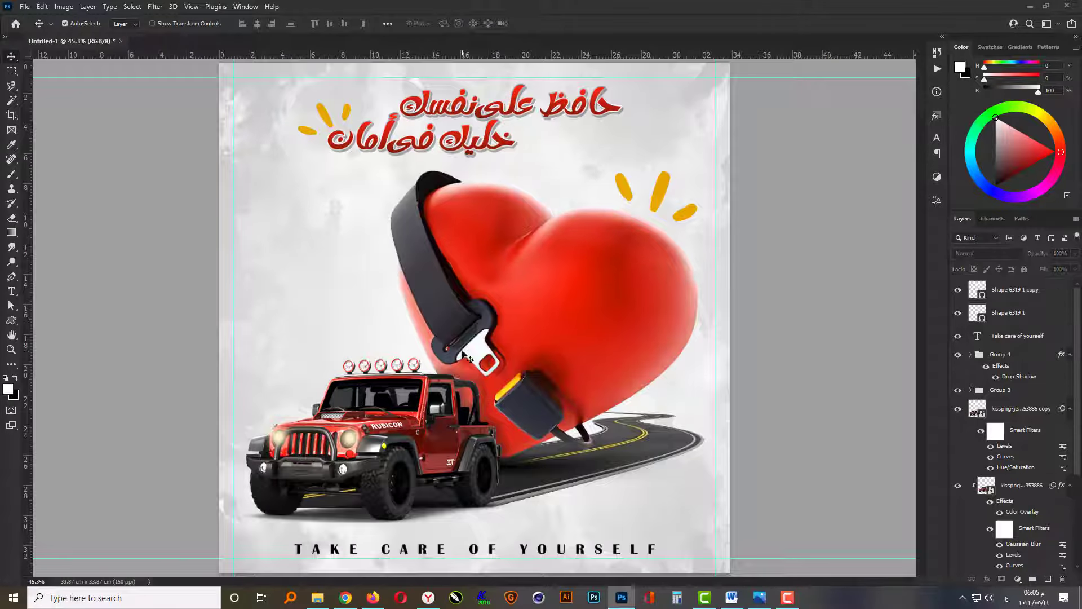
key(f)
key(f)
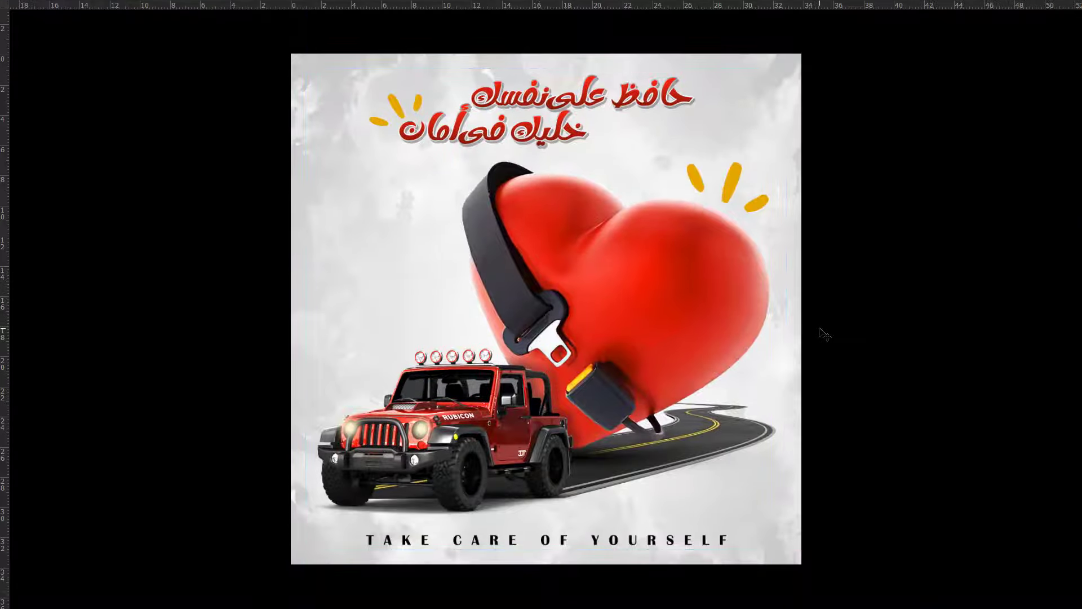